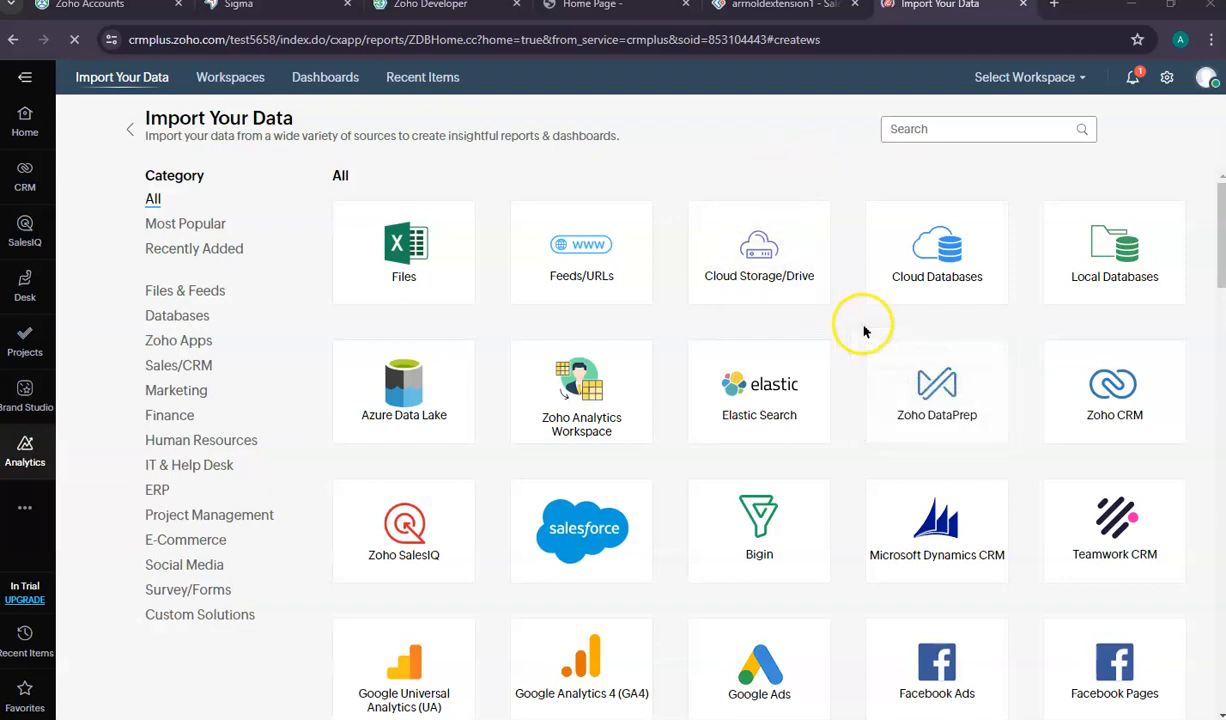
# Step: Search the import data sources for Zoho Creator and open its import setup
pyautogui.scroll(-1, 916, 360)
pyautogui.scroll(-2, 916, 360)
pyautogui.scroll(4, 916, 365)
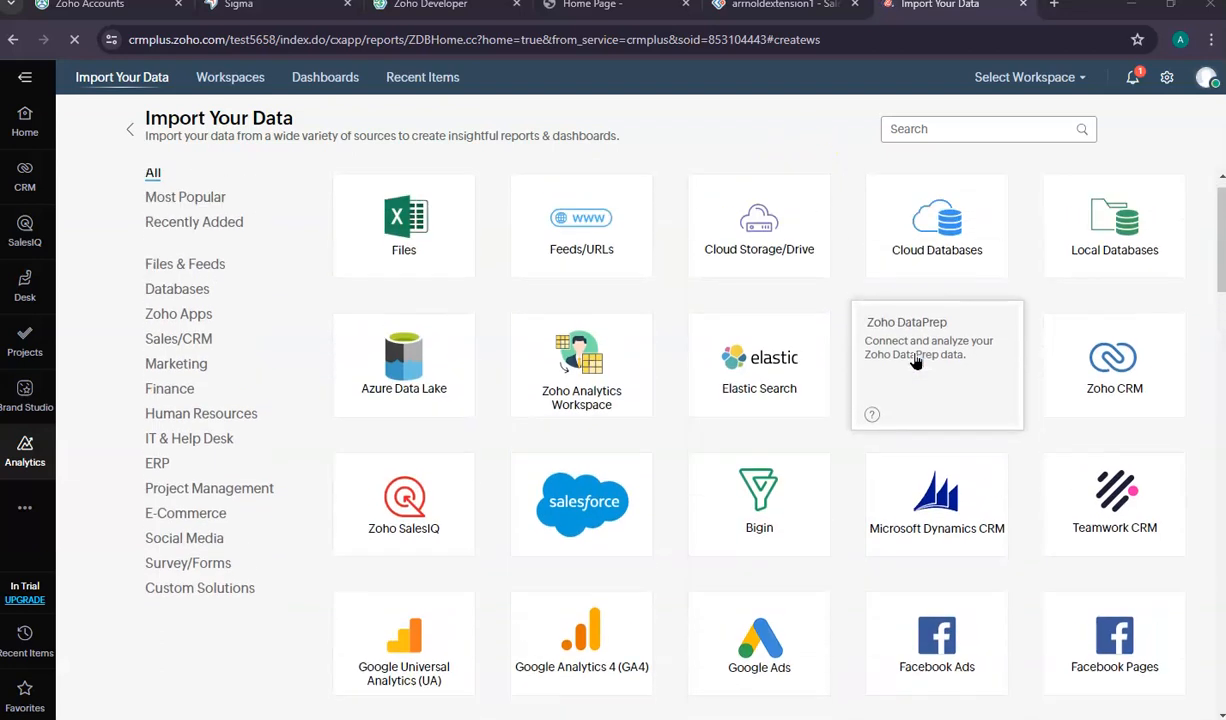
pyautogui.scroll(-11, 712, 312)
pyautogui.scroll(5, 712, 312)
pyautogui.scroll(6, 712, 312)
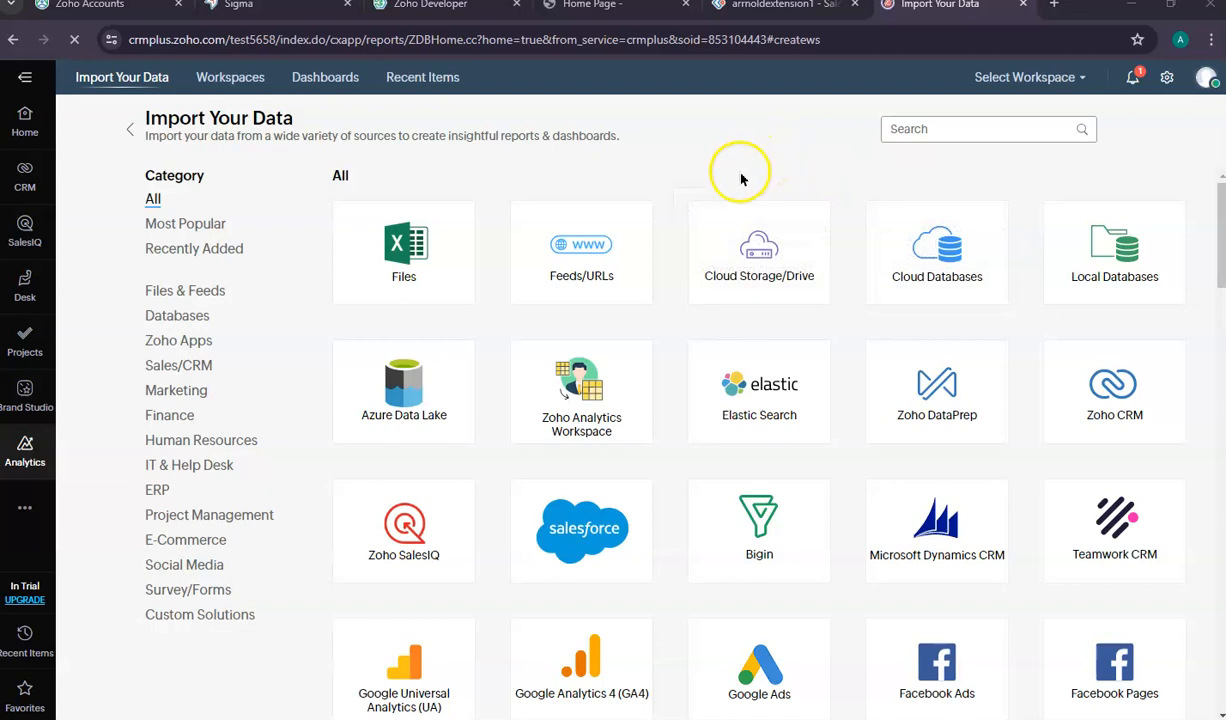
pyautogui.click(910, 135)
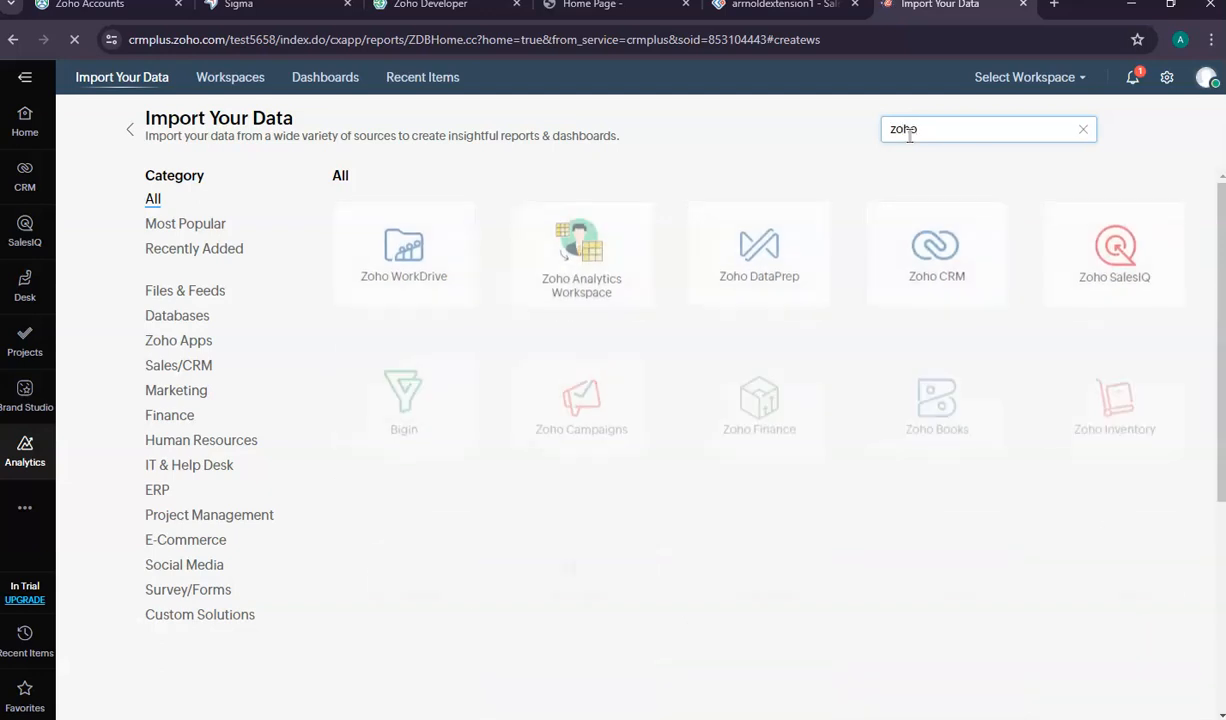
pyautogui.write('zoho creator')
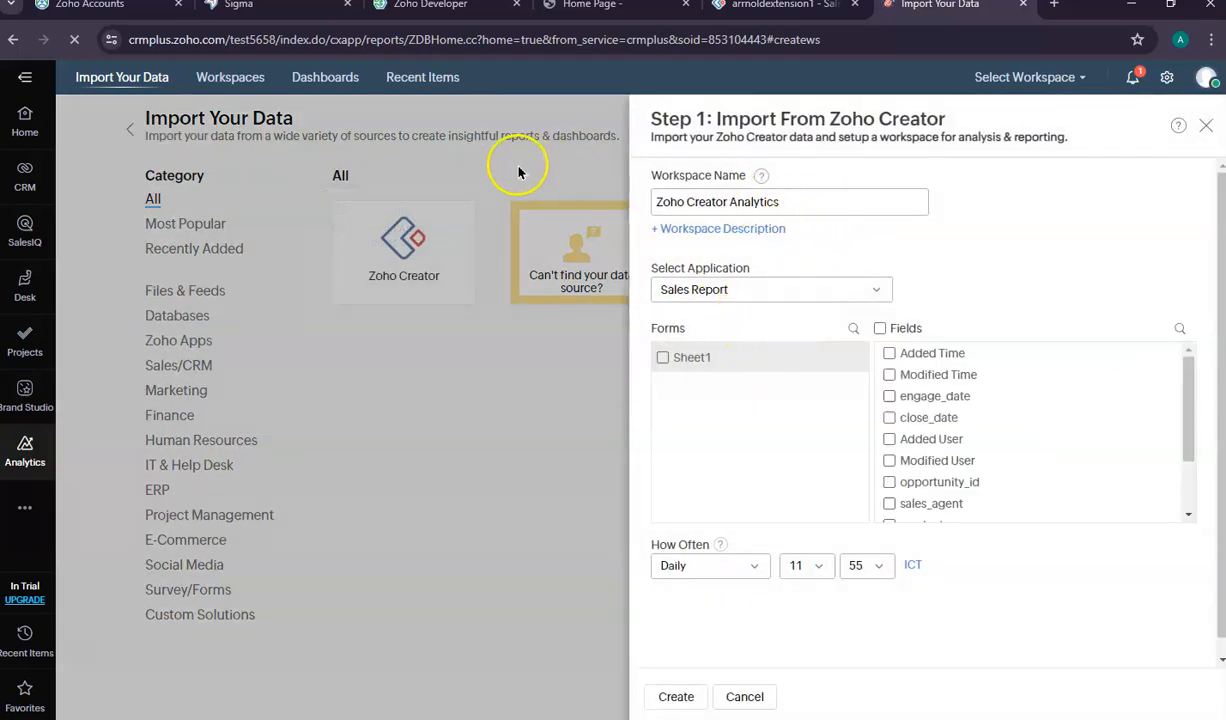
# Step: Name the workspace Sales Report and keep Sales Report as the source application
pyautogui.tripleClick(786, 201)
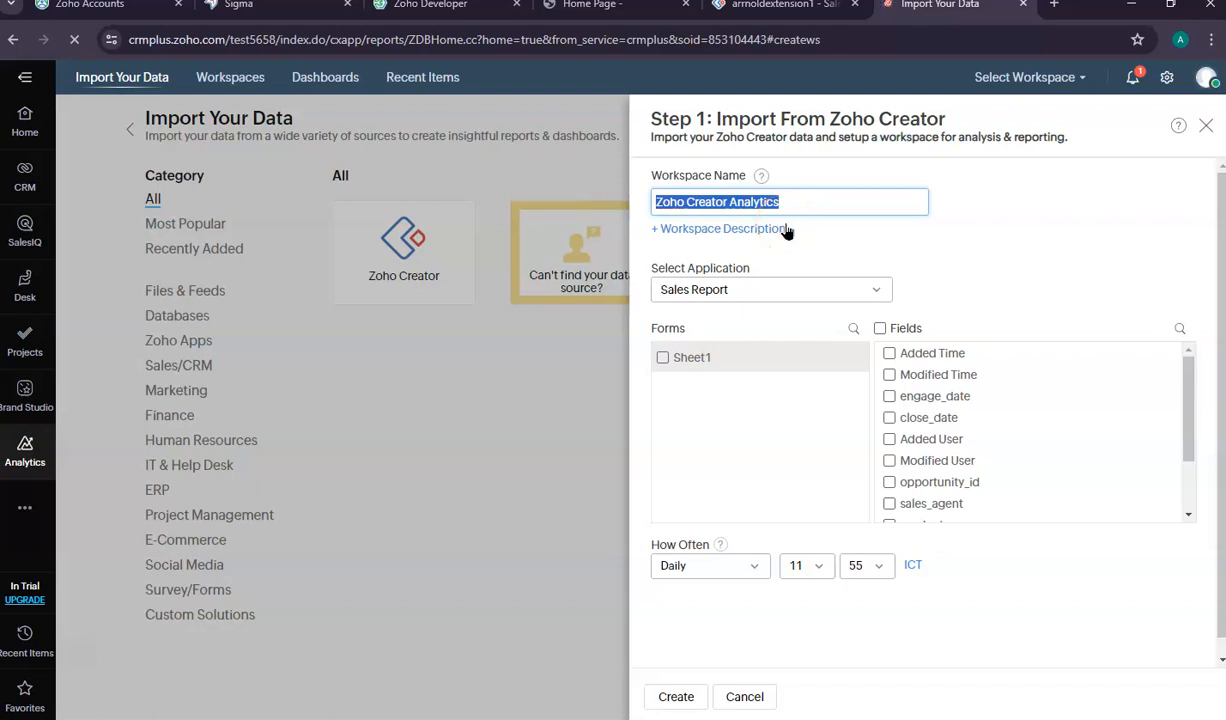
pyautogui.write('Sales Report')
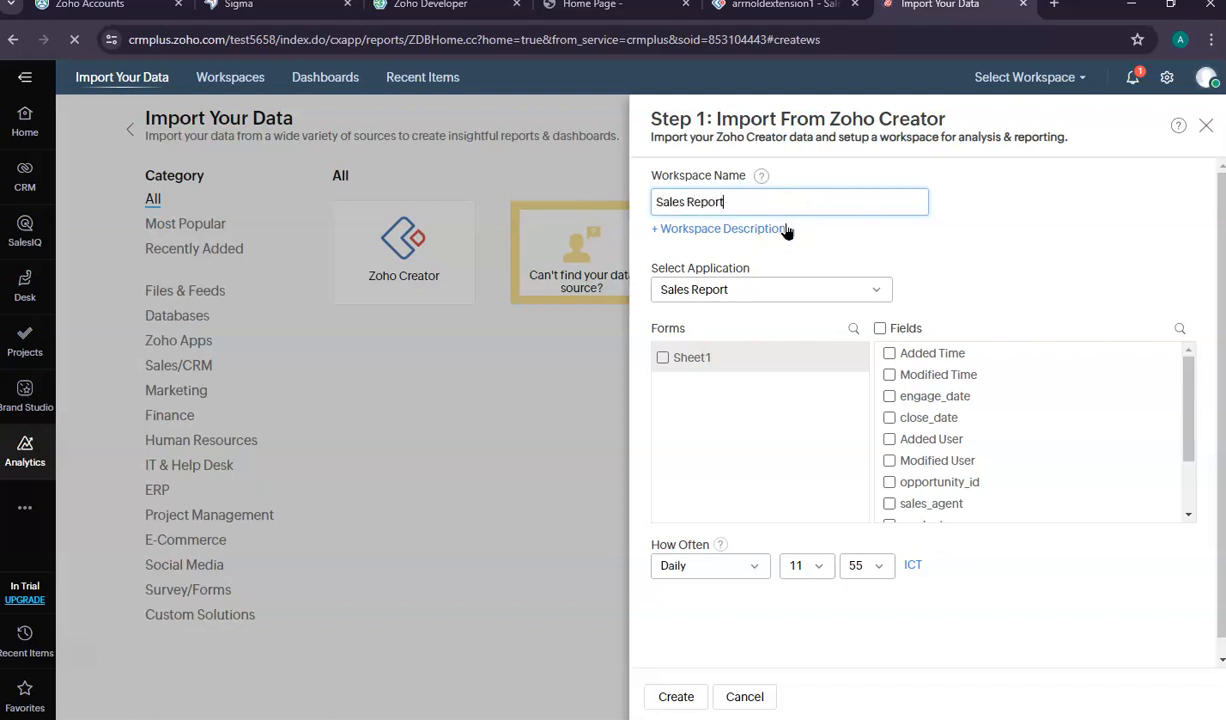
pyautogui.click(794, 287)
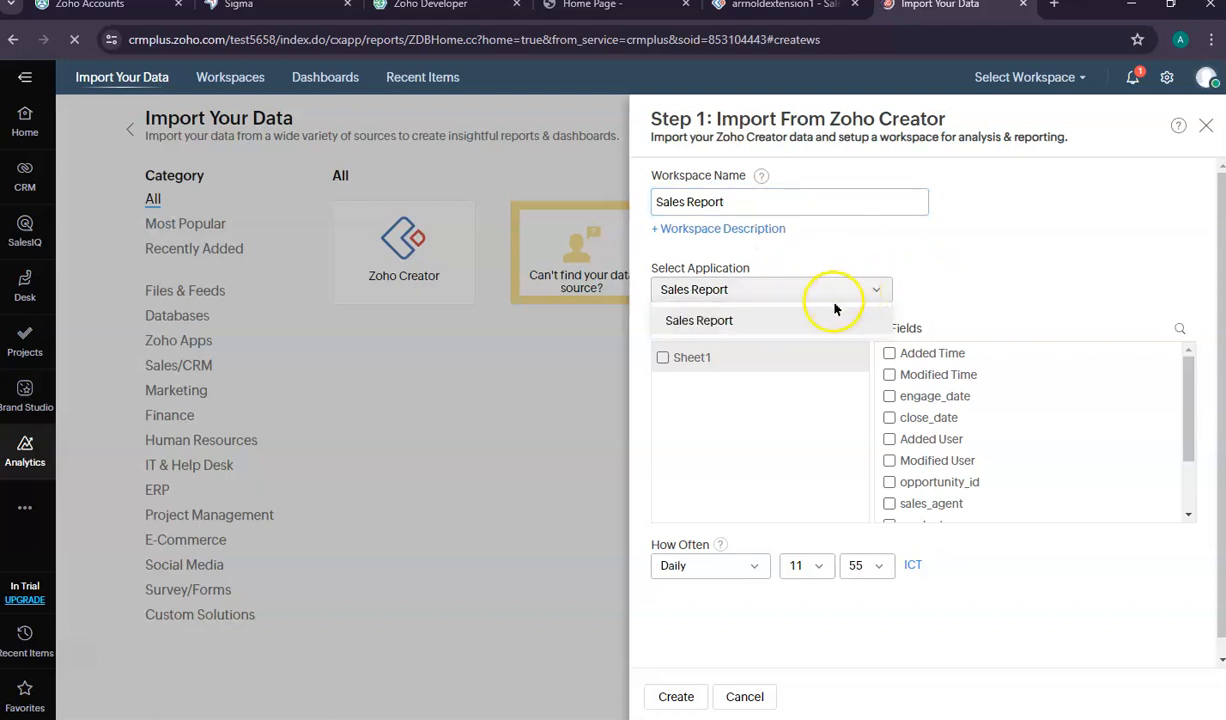
pyautogui.click(868, 285)
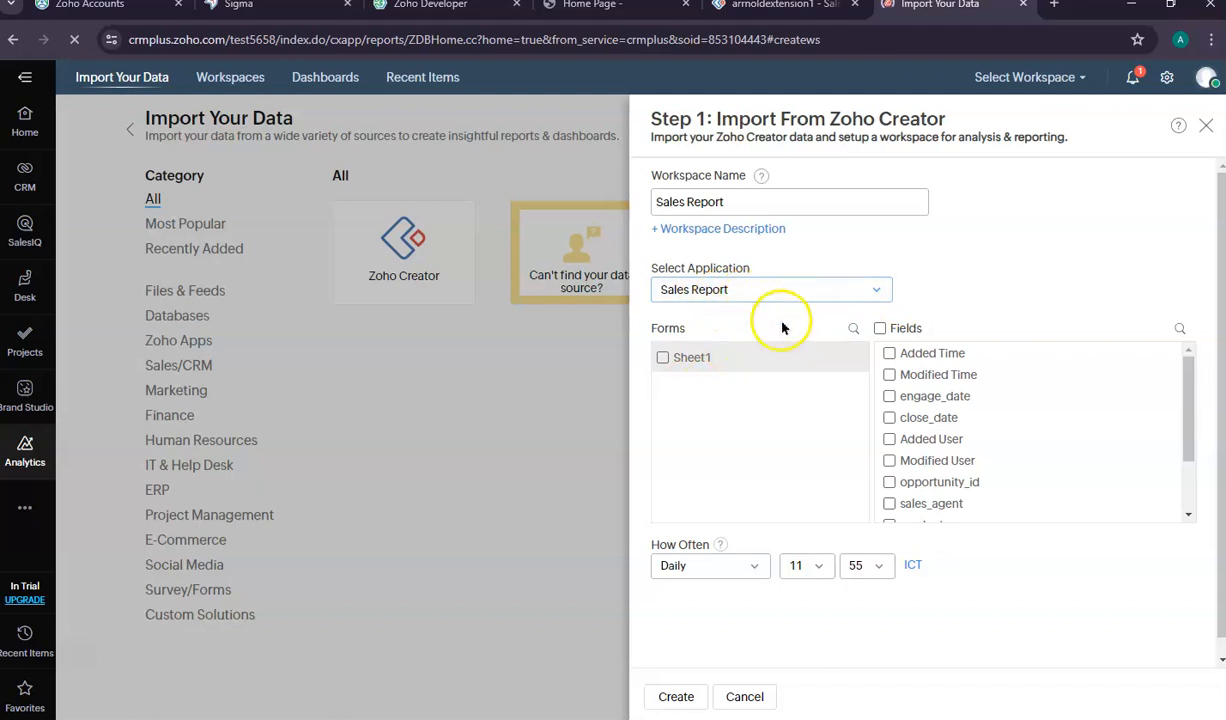
# Step: Include the Sheet1 form with the fields engage_date, close_date, opportunity_id, sales_agent, product, account, deal_stage and close_value
pyautogui.click(663, 358)
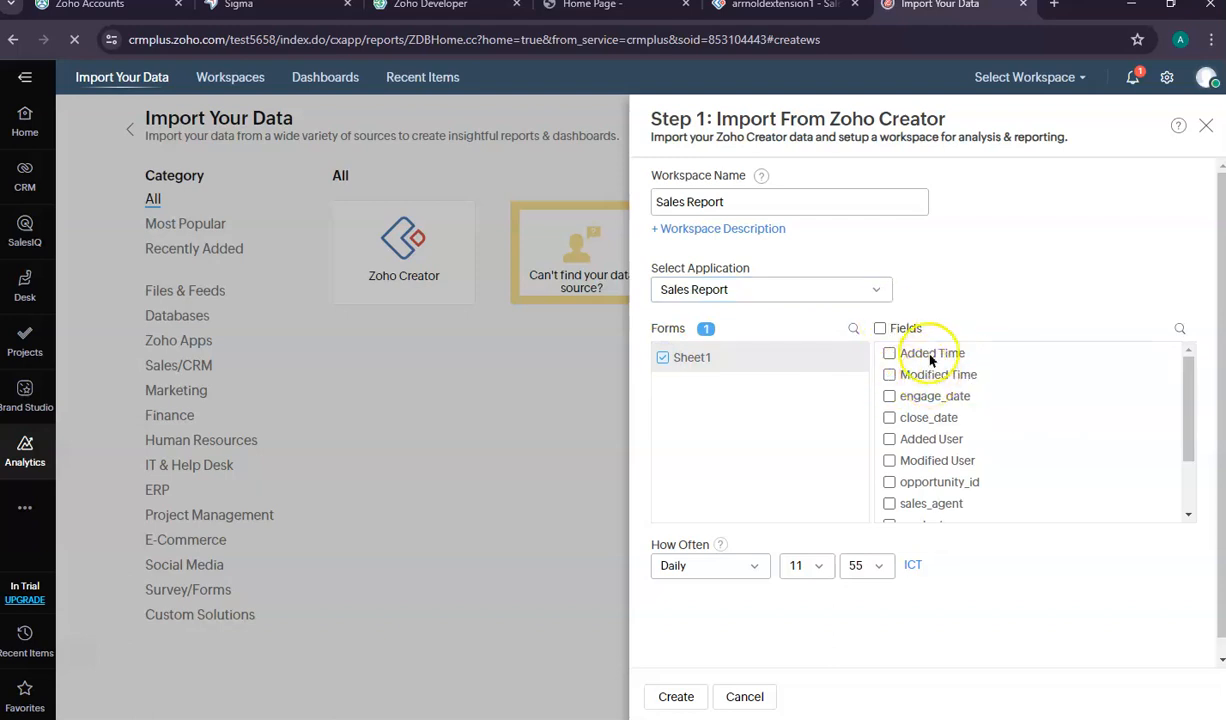
pyautogui.click(889, 396)
pyautogui.scroll(-3, 930, 412)
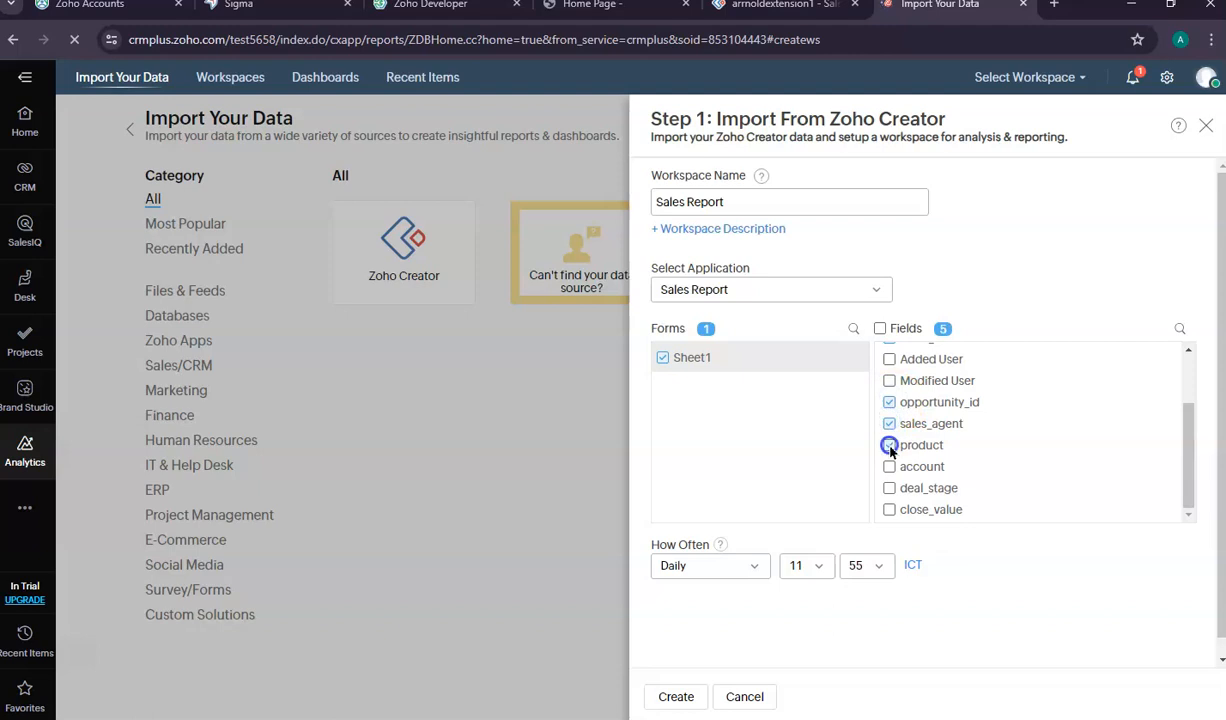
pyautogui.click(889, 488)
pyautogui.scroll(-1, 1003, 430)
pyautogui.scroll(1, 1008, 421)
pyautogui.scroll(-1, 753, 455)
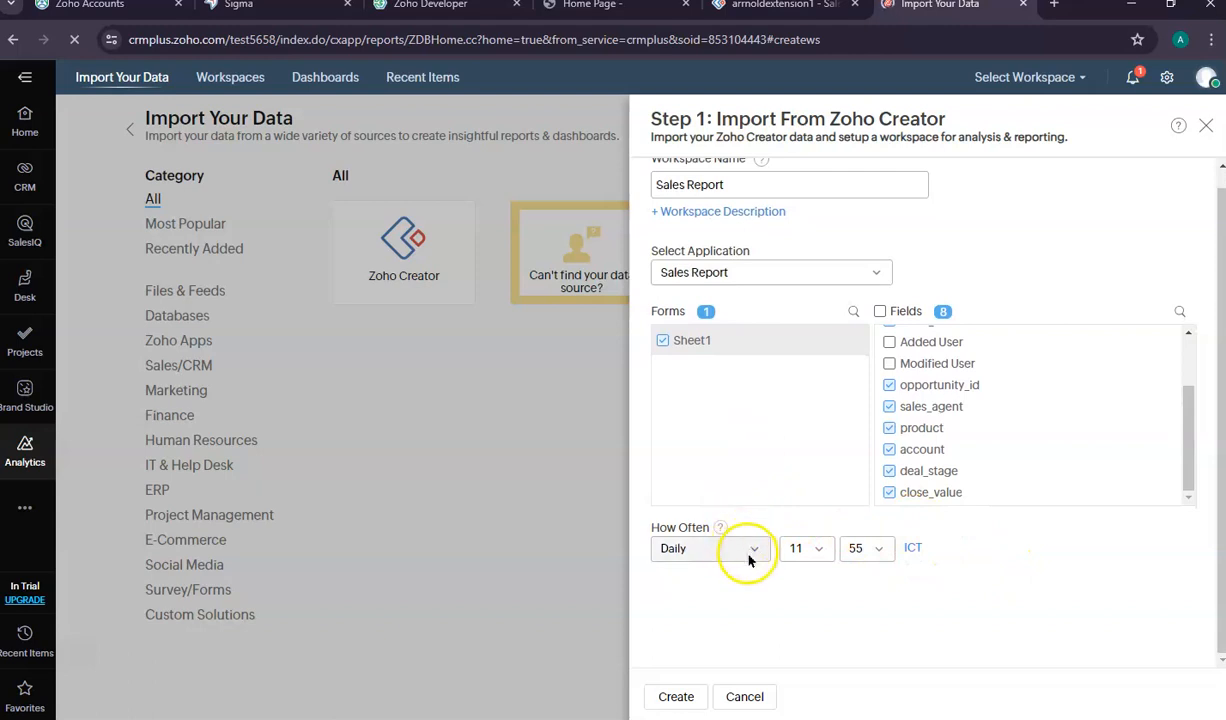
# Step: Schedule the daily data sync from Zoho Creator for 08:00
pyautogui.moveTo(722, 531)
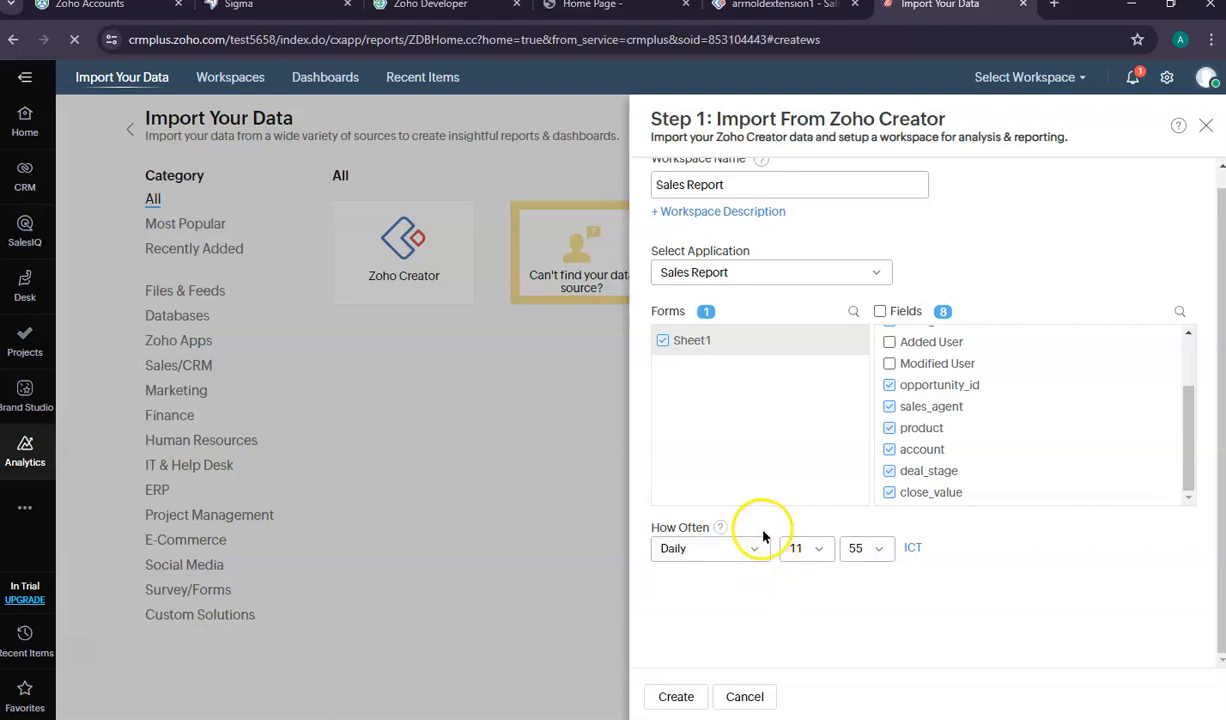
pyautogui.click(805, 549)
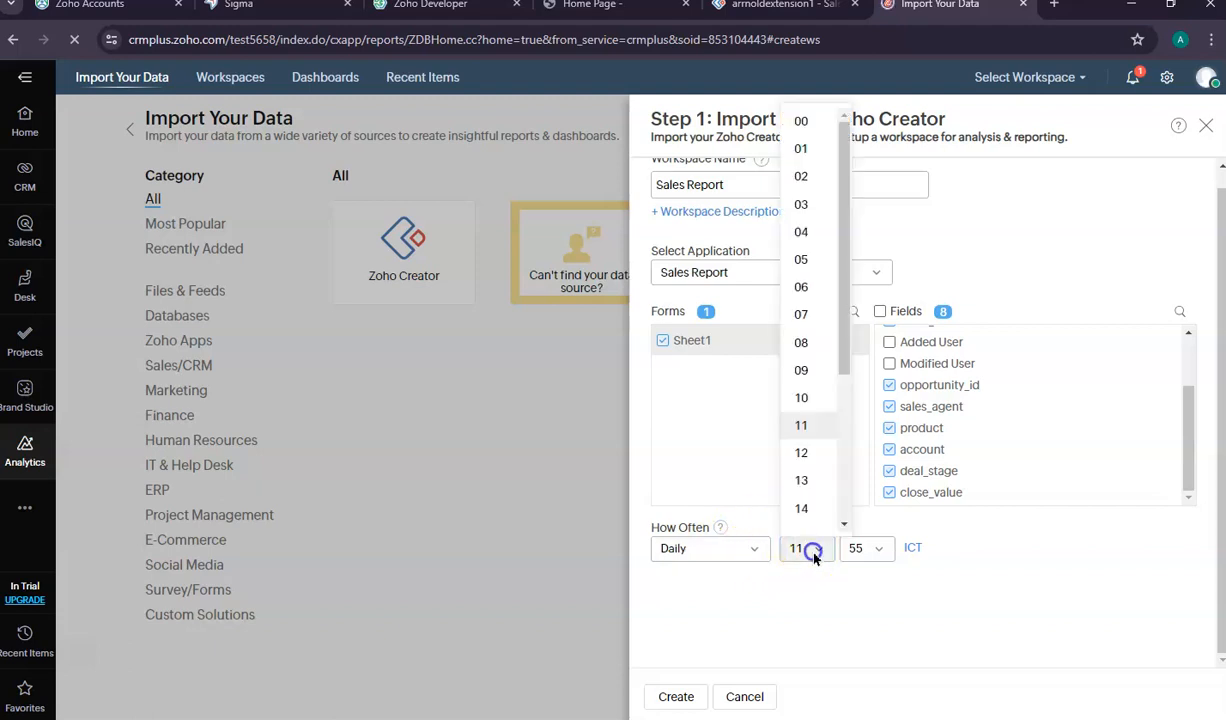
pyautogui.click(803, 350)
pyautogui.click(864, 549)
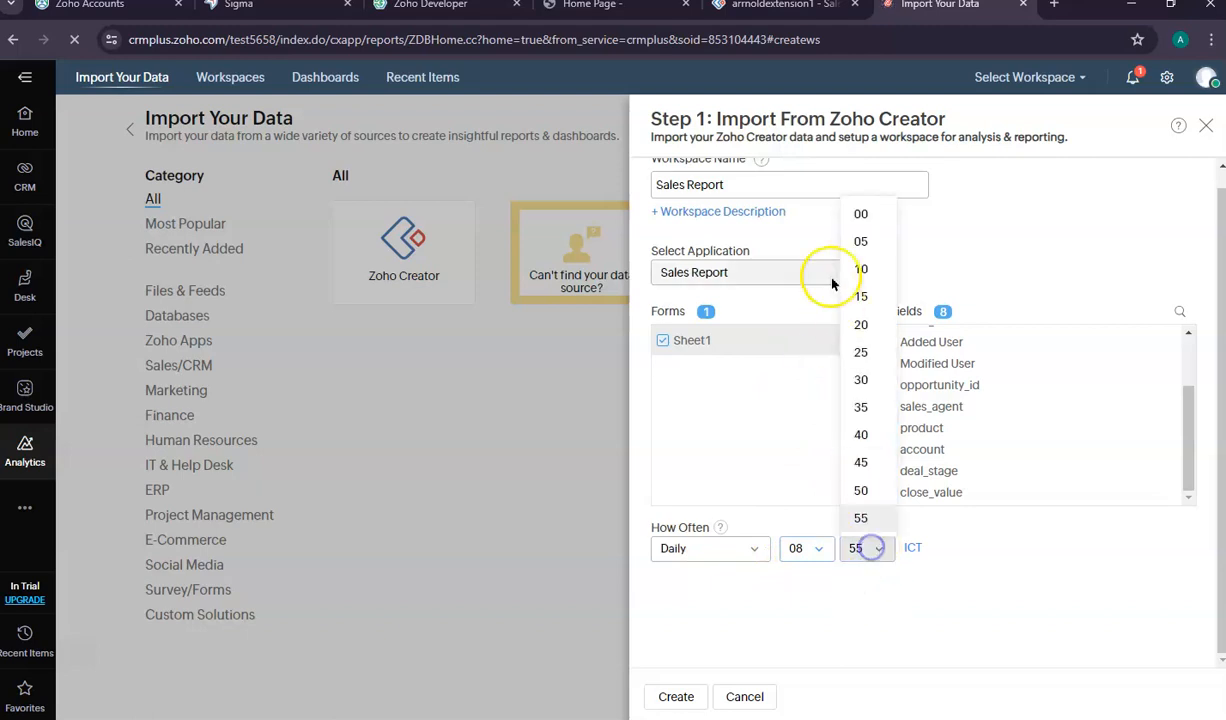
pyautogui.click(865, 213)
pyautogui.click(908, 549)
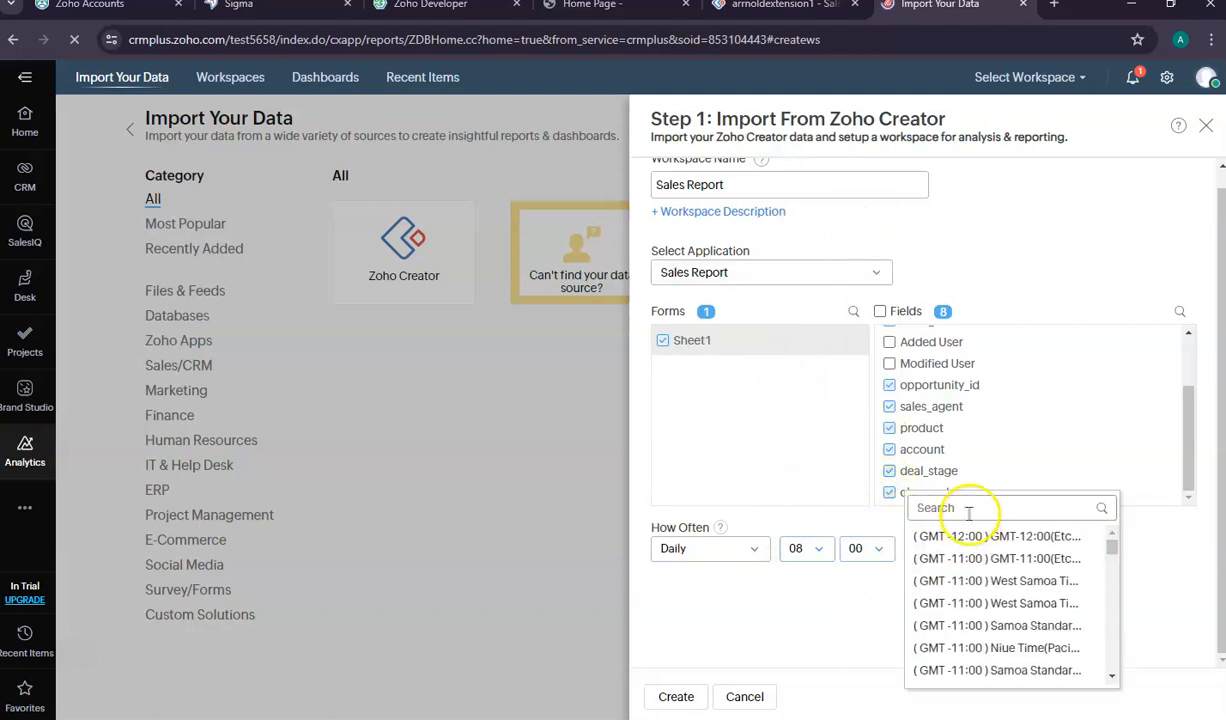
pyautogui.write('singapor')
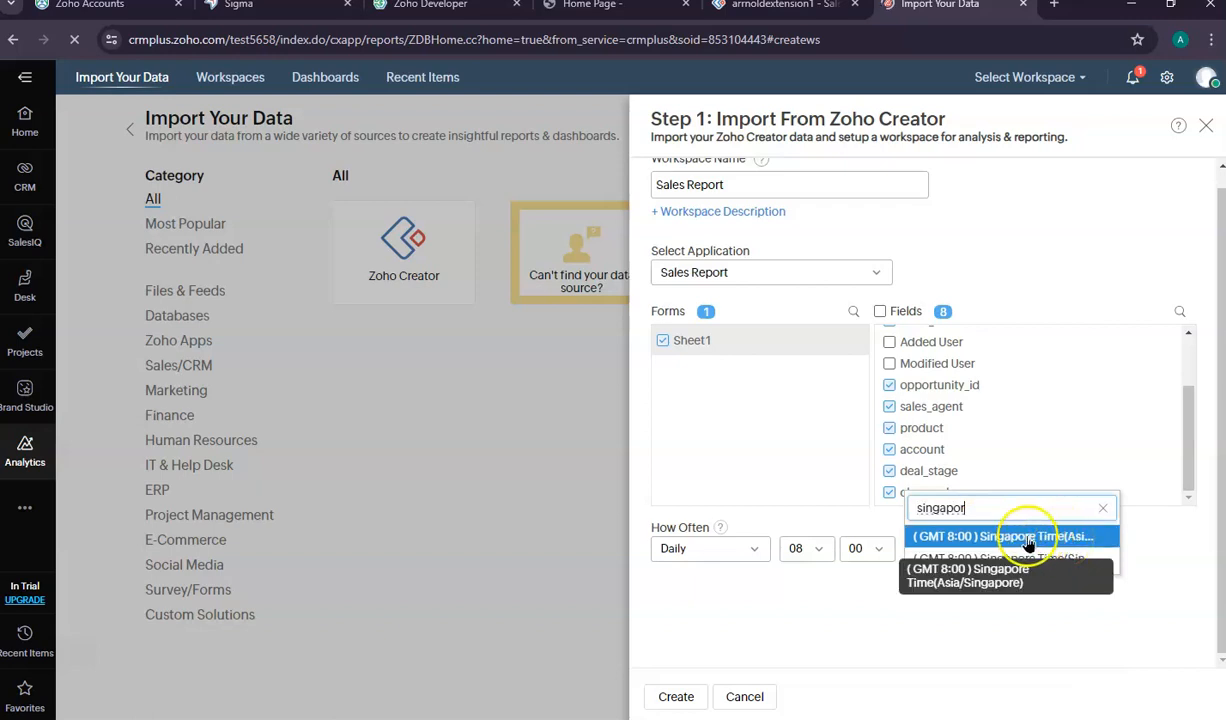
pyautogui.click(877, 634)
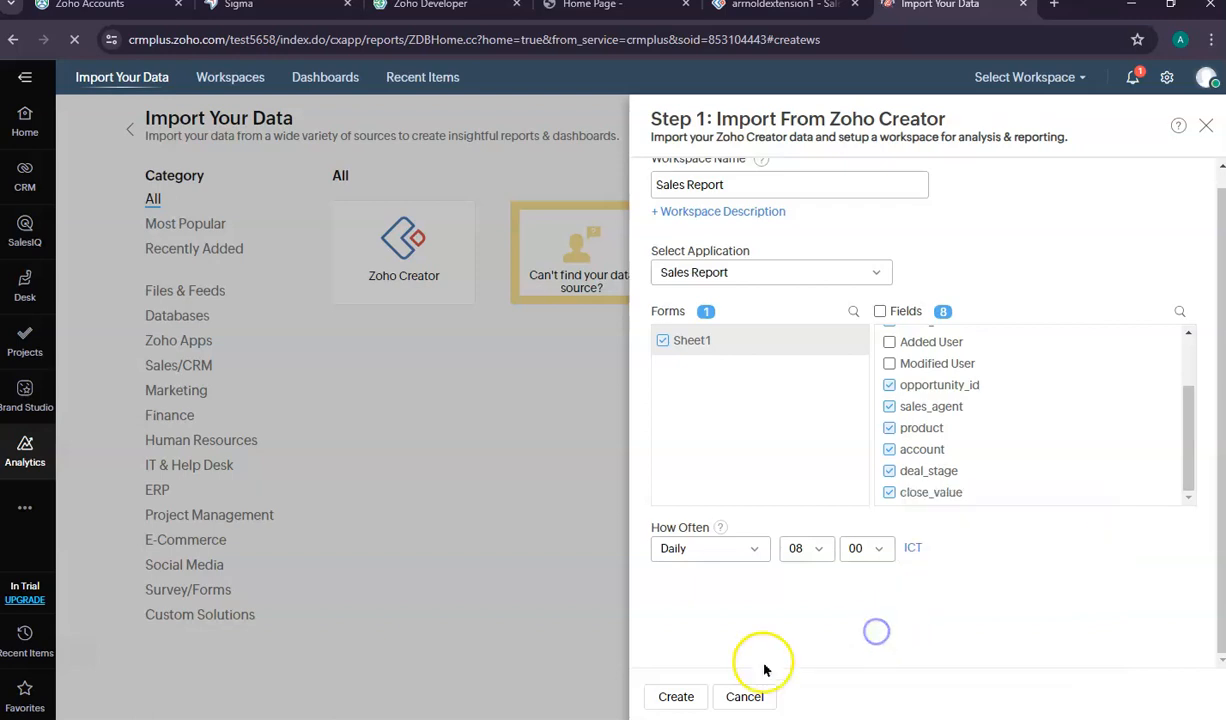
# Step: Set the sync schedule's time zone to Singapore Time and finish creating the Sales Report workspace
pyautogui.click(912, 548)
pyautogui.click(950, 508)
pyautogui.write('s')
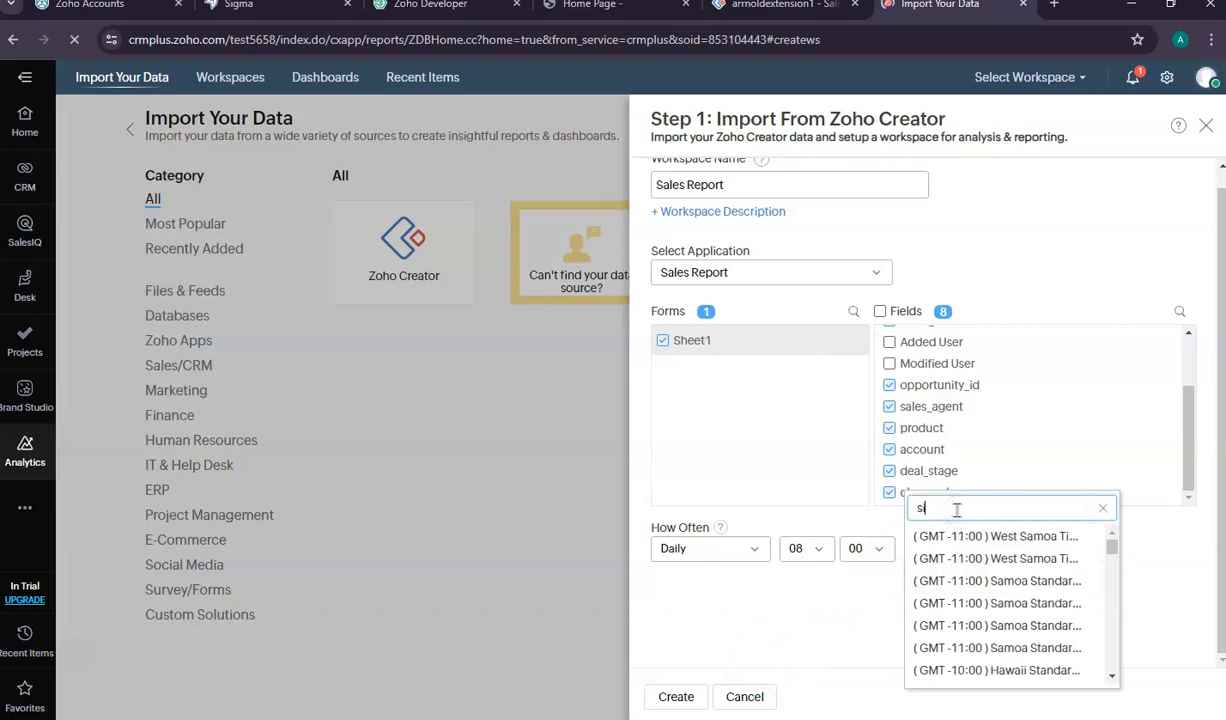
pyautogui.write('ingapo')
pyautogui.click(970, 534)
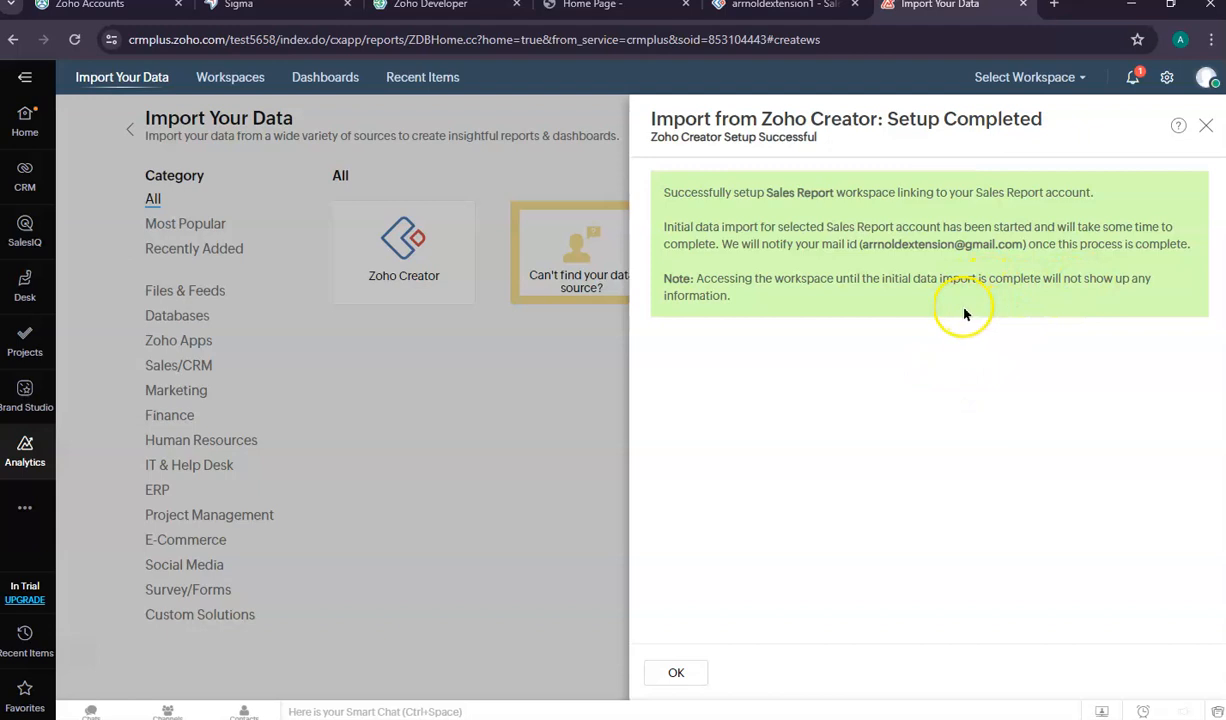
pyautogui.click(1206, 127)
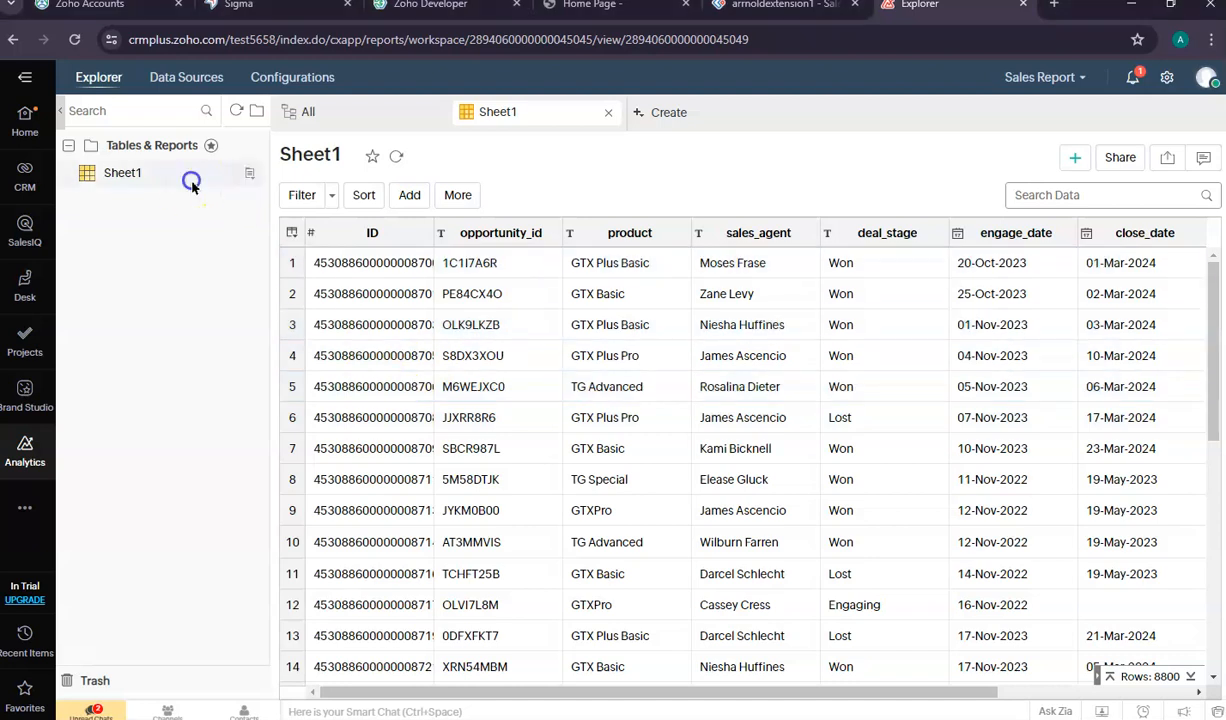
# Step: Review the columns of the imported Sheet1 table and create a new dashboard in the workspace
pyautogui.moveTo(681, 692); pyautogui.dragTo(888, 705)
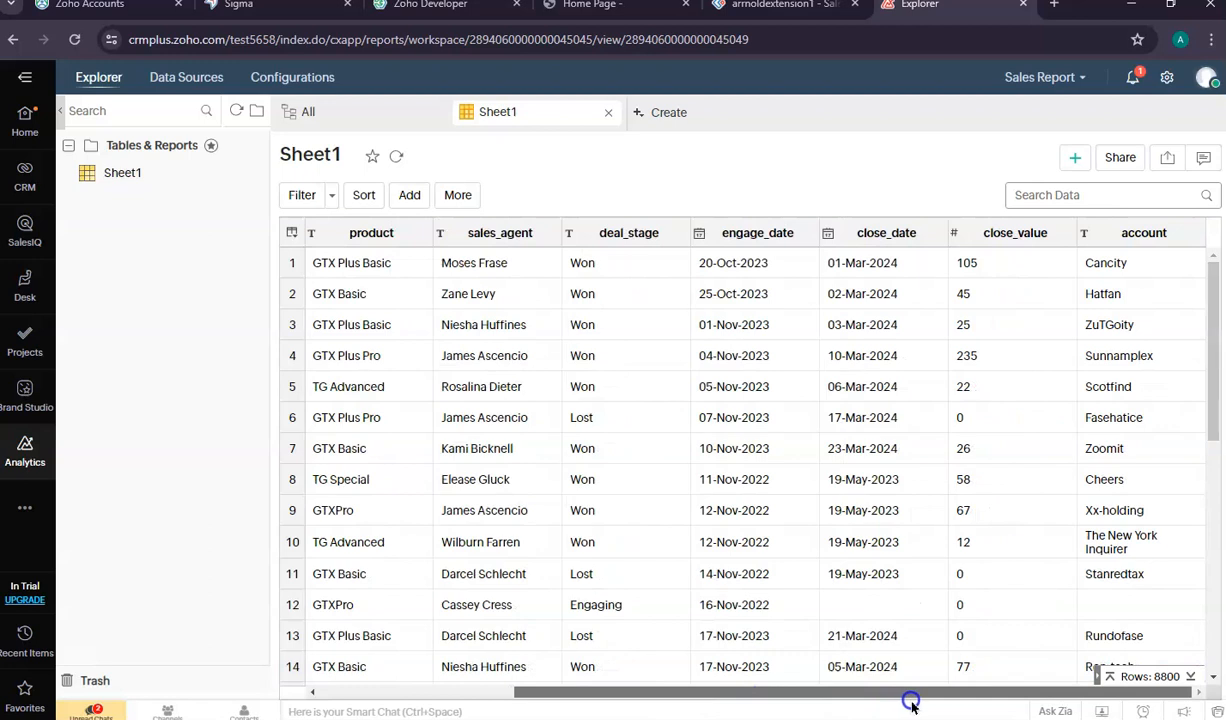
pyautogui.moveTo(911, 703); pyautogui.dragTo(868, 688)
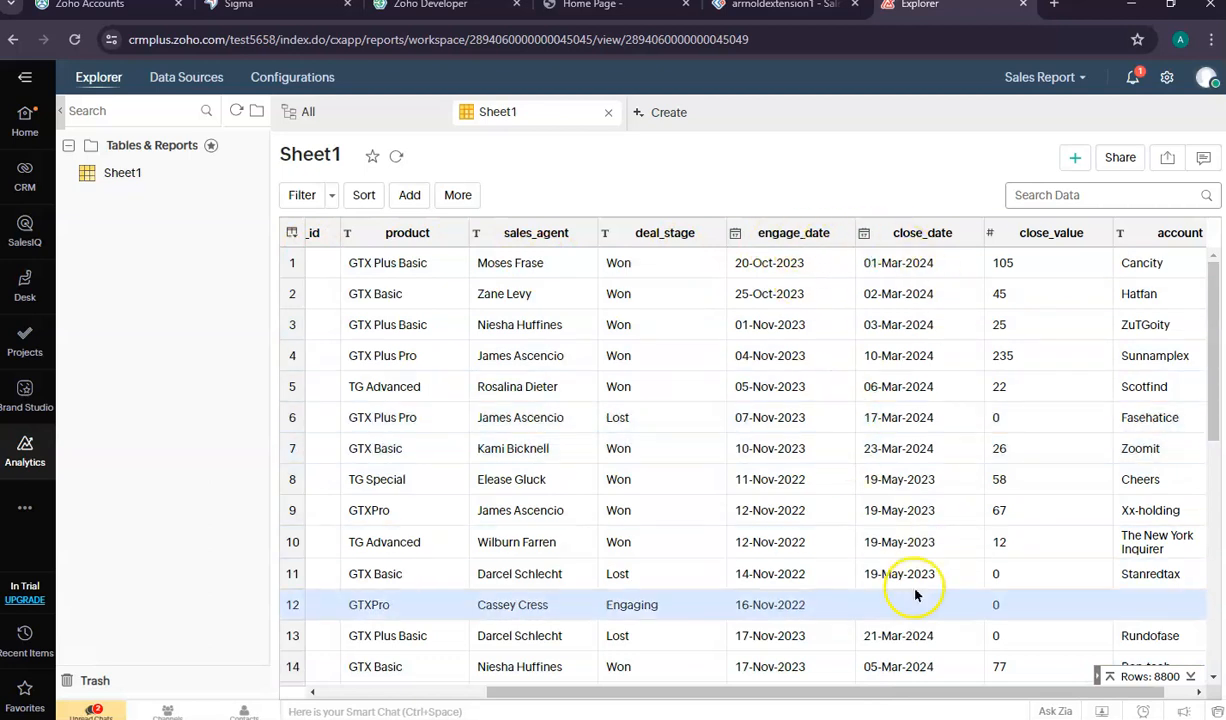
pyautogui.moveTo(917, 693); pyautogui.dragTo(973, 697)
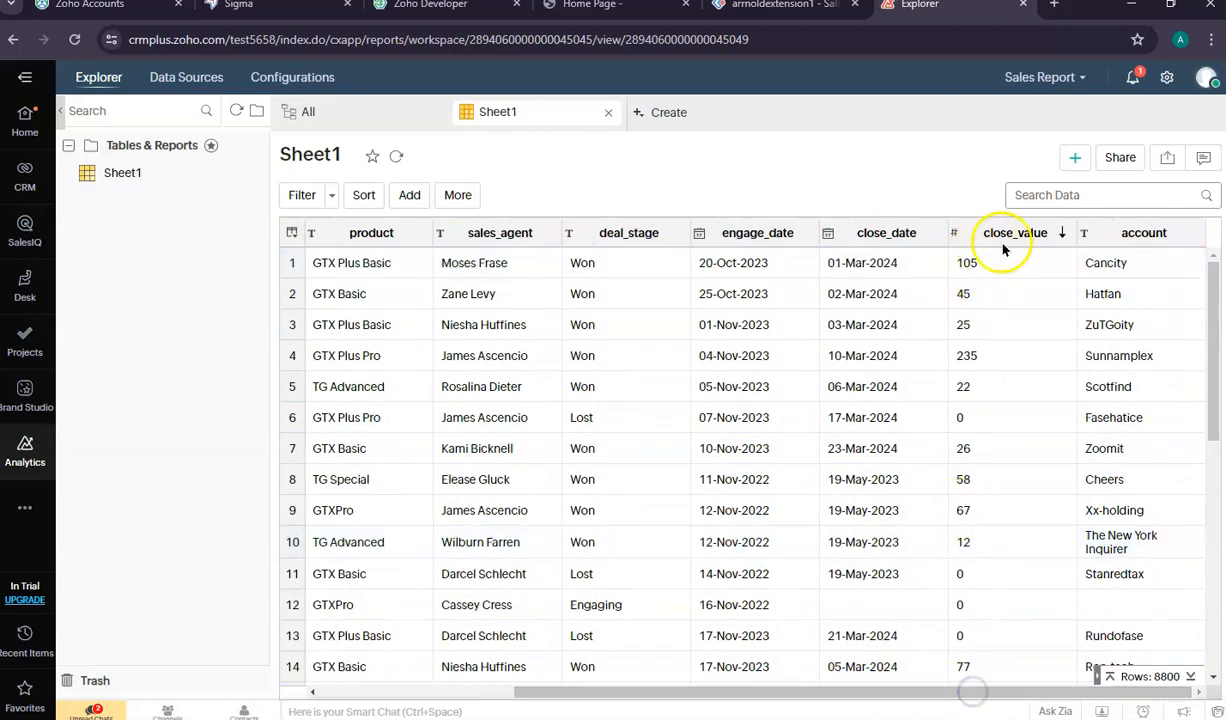
pyautogui.moveTo(698, 693); pyautogui.dragTo(496, 697)
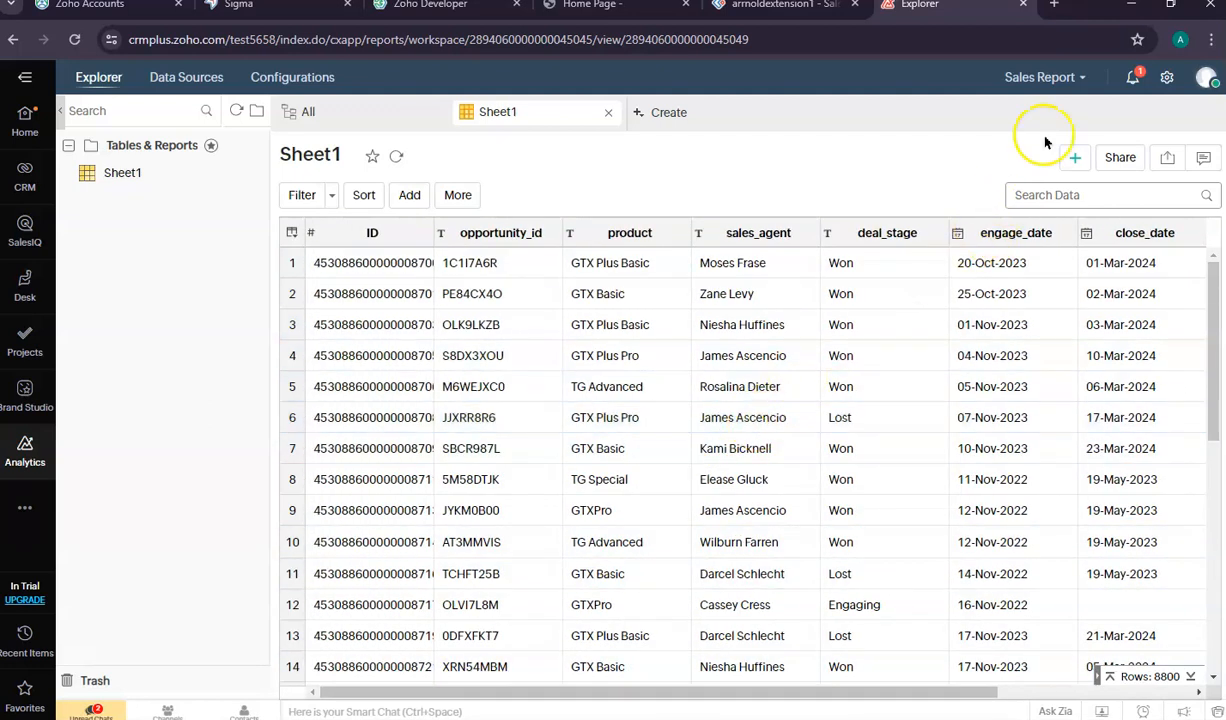
pyautogui.click(1076, 159)
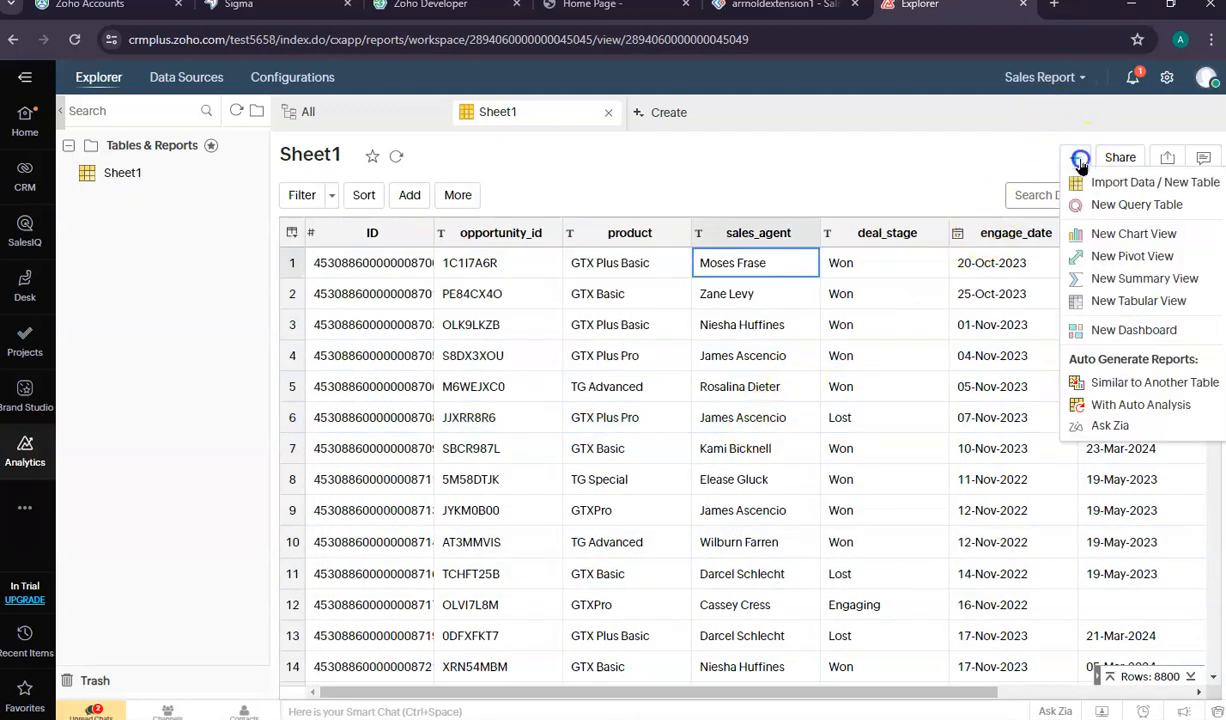
pyautogui.click(1124, 332)
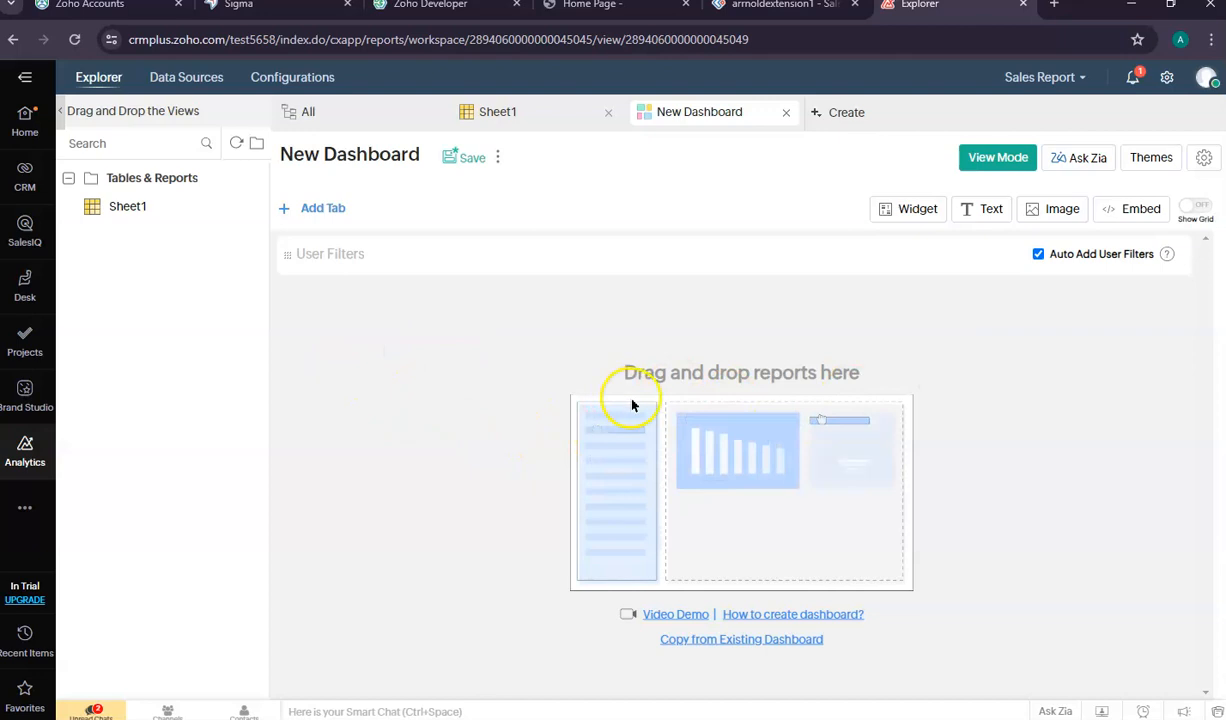
# Step: Place the Sheet1 table on the dashboard at full width and extend its height to about eleven rows
pyautogui.moveTo(115, 207); pyautogui.dragTo(664, 405)
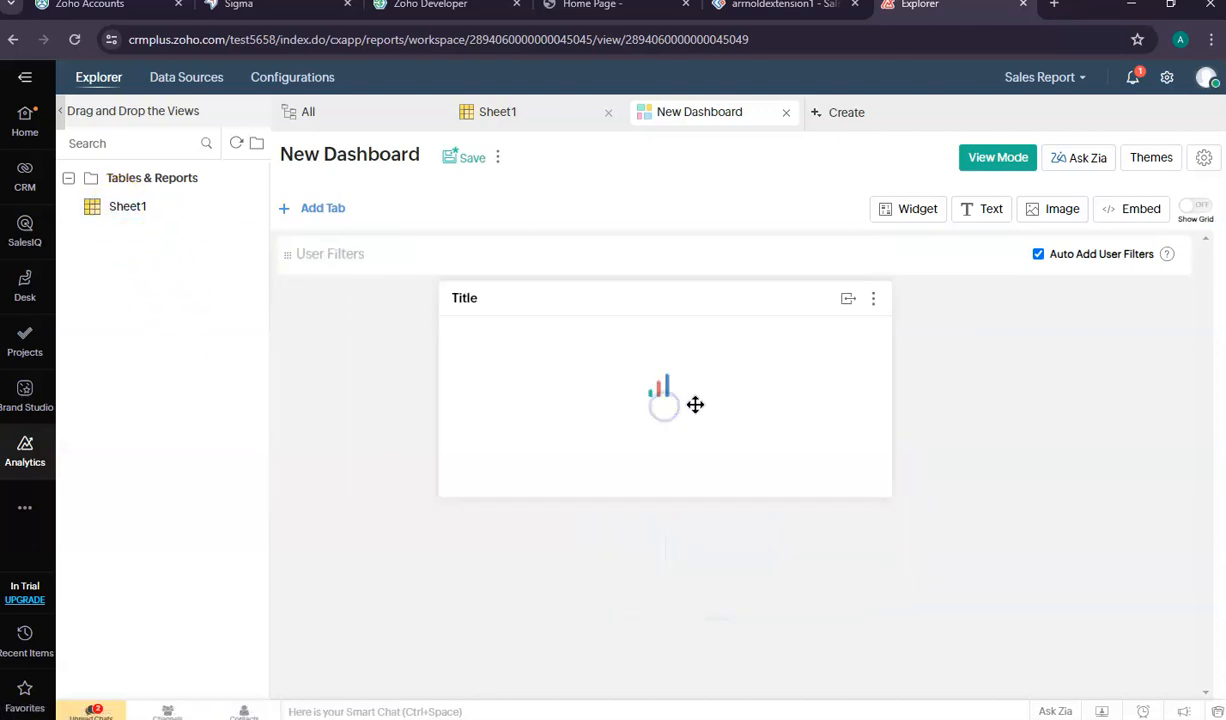
pyautogui.moveTo(742, 325); pyautogui.dragTo(564, 309)
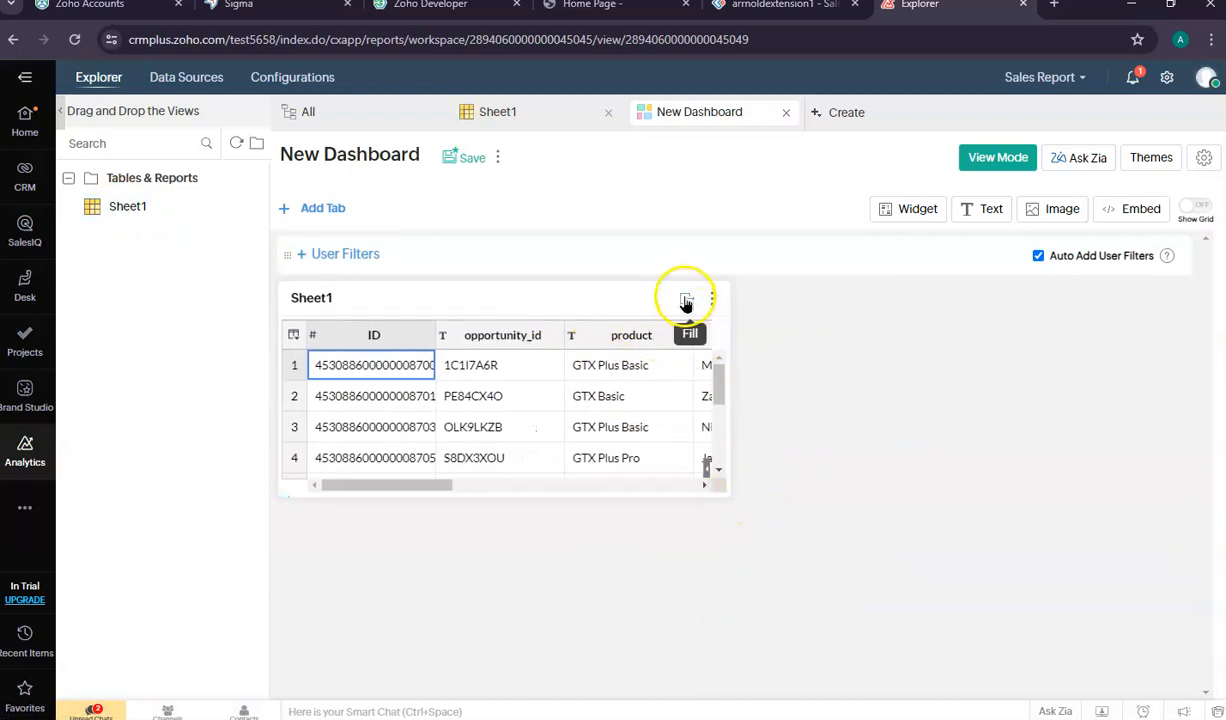
pyautogui.click(686, 302)
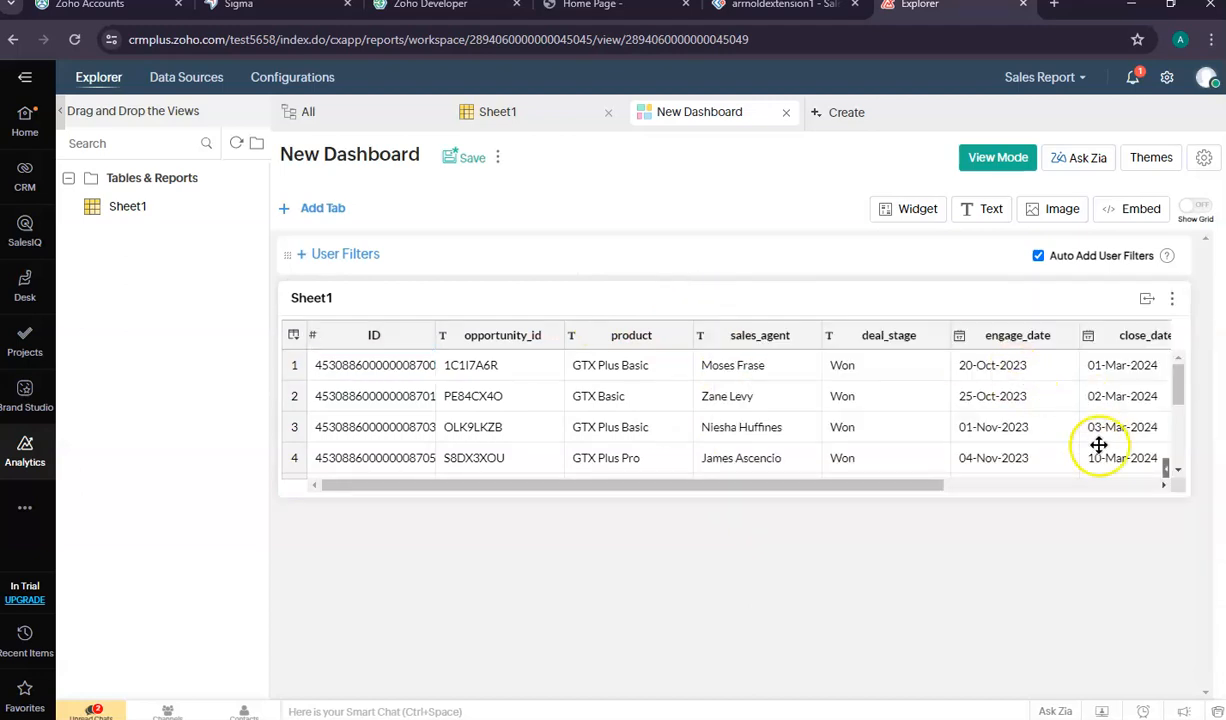
pyautogui.moveTo(955, 499); pyautogui.dragTo(1003, 665)
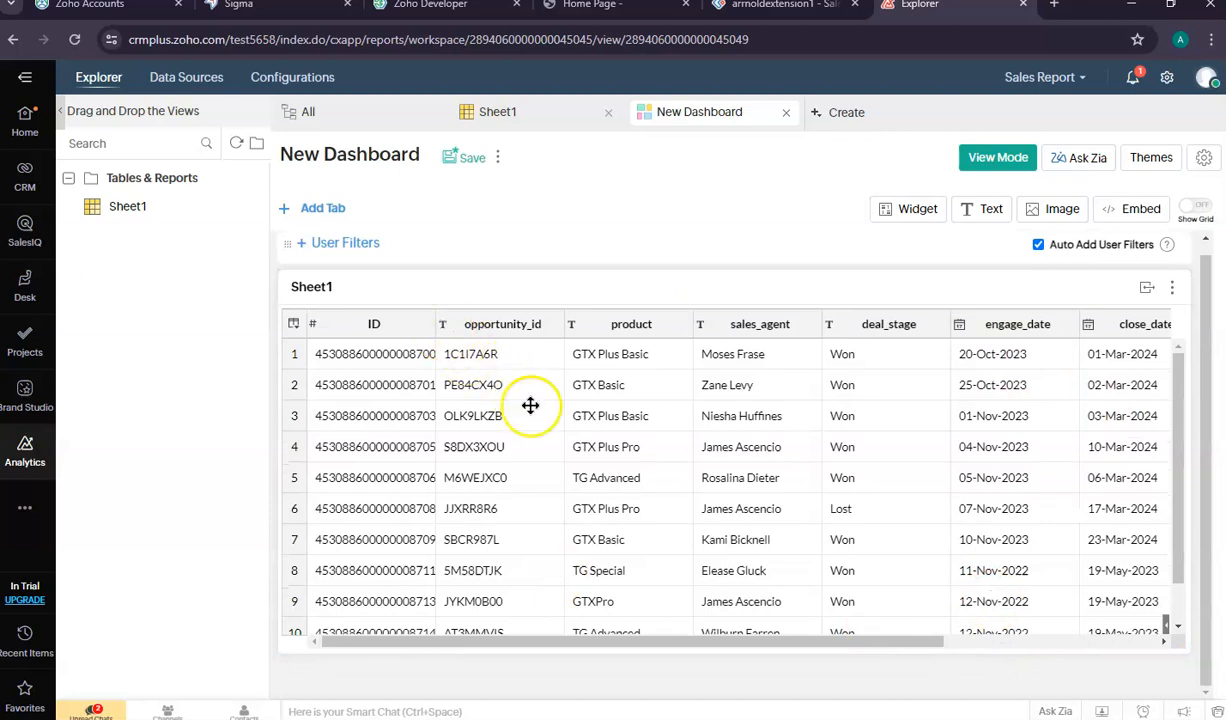
pyautogui.moveTo(811, 652); pyautogui.dragTo(816, 695)
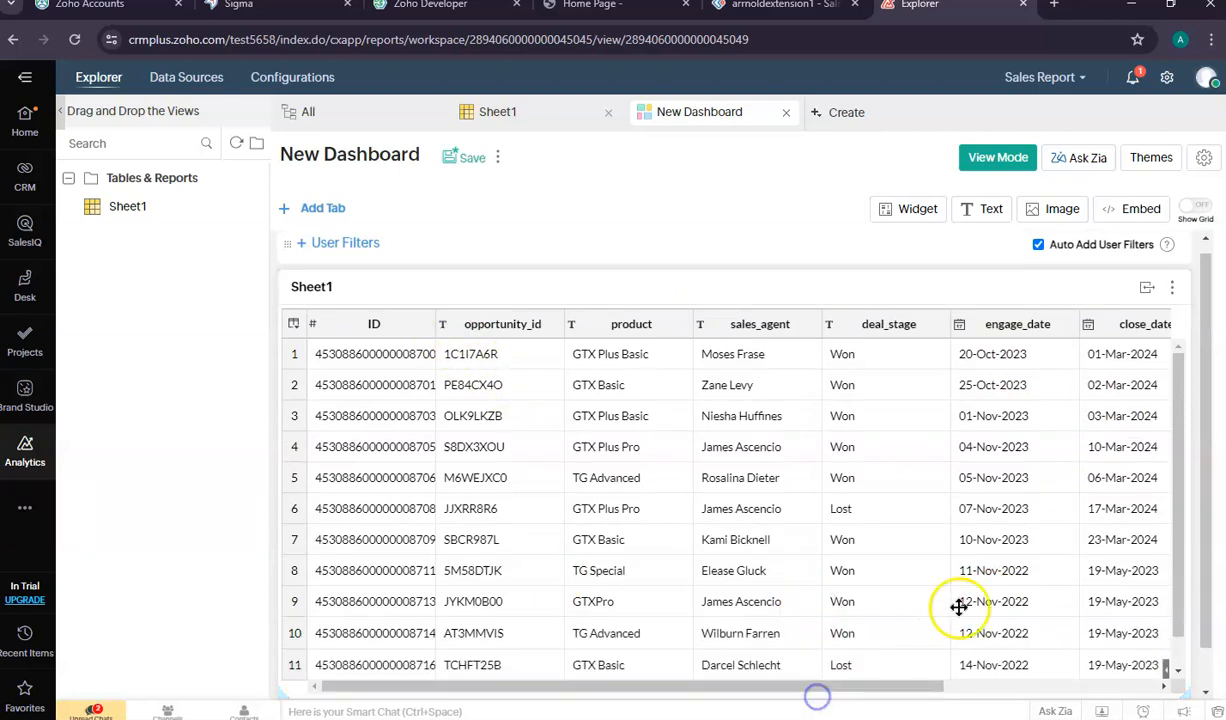
pyautogui.moveTo(1018, 650); pyautogui.dragTo(1019, 686)
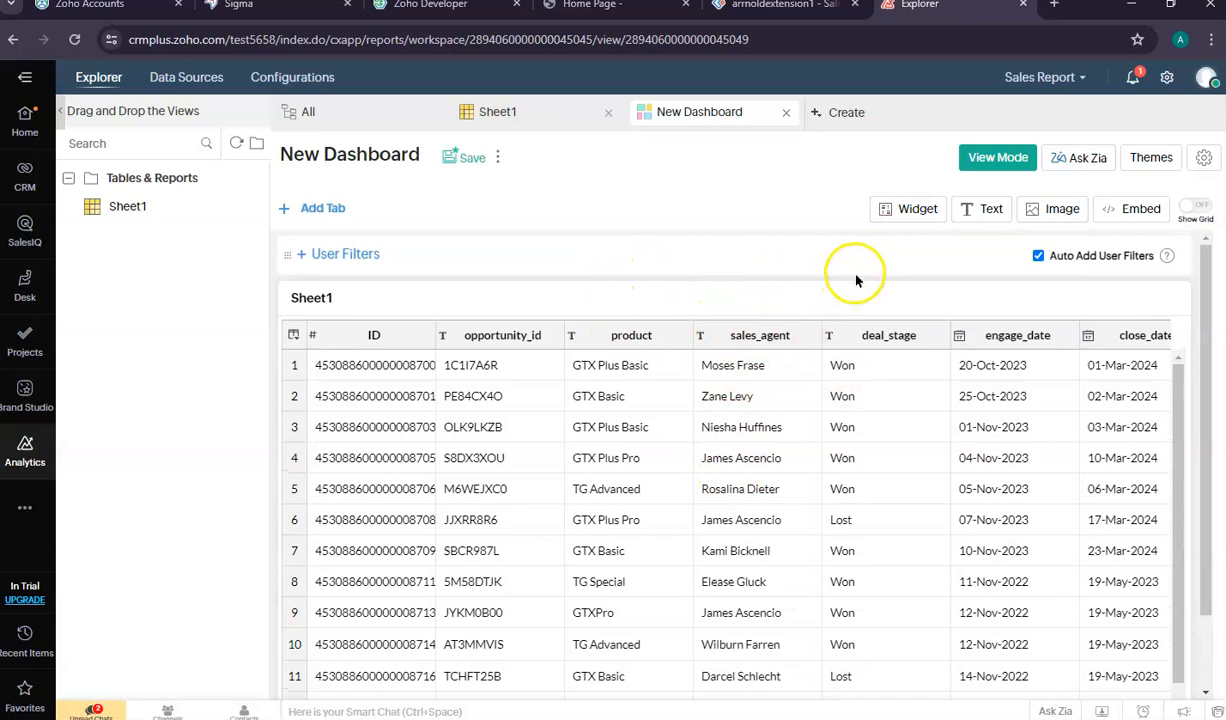
# Step: Start a single-value KPI widget on the dashboard using the Sum of close_value as its data column
pyautogui.click(912, 214)
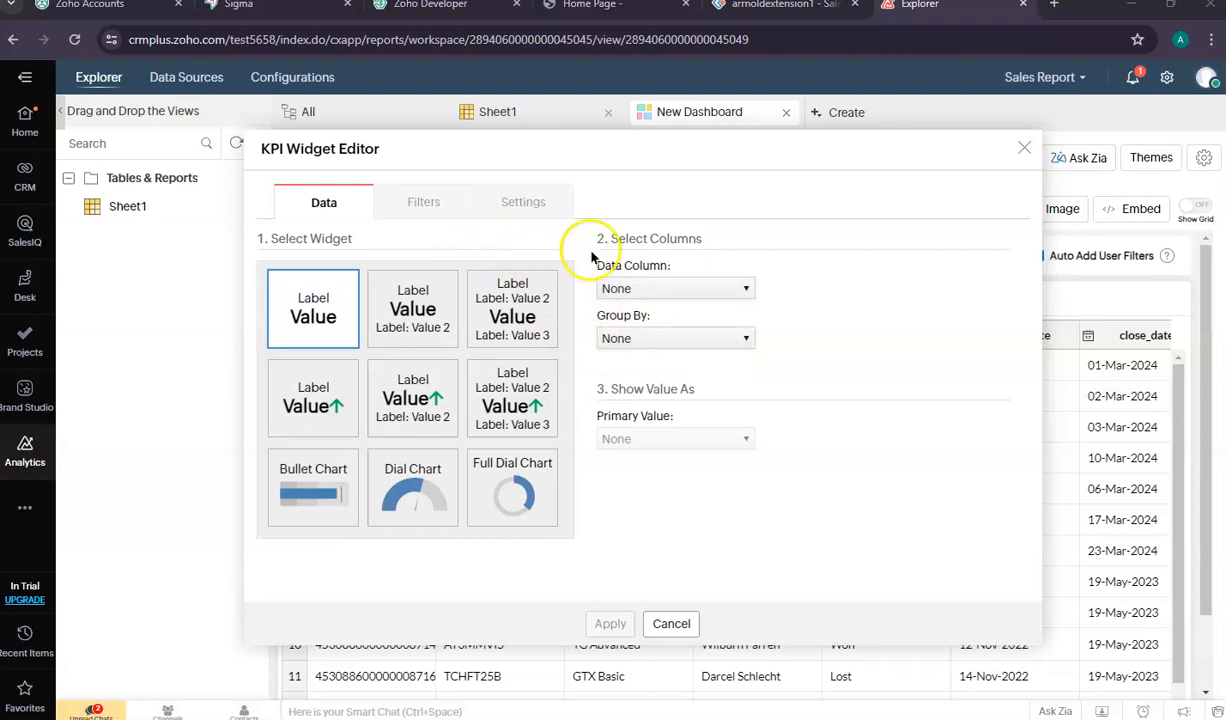
pyautogui.click(681, 290)
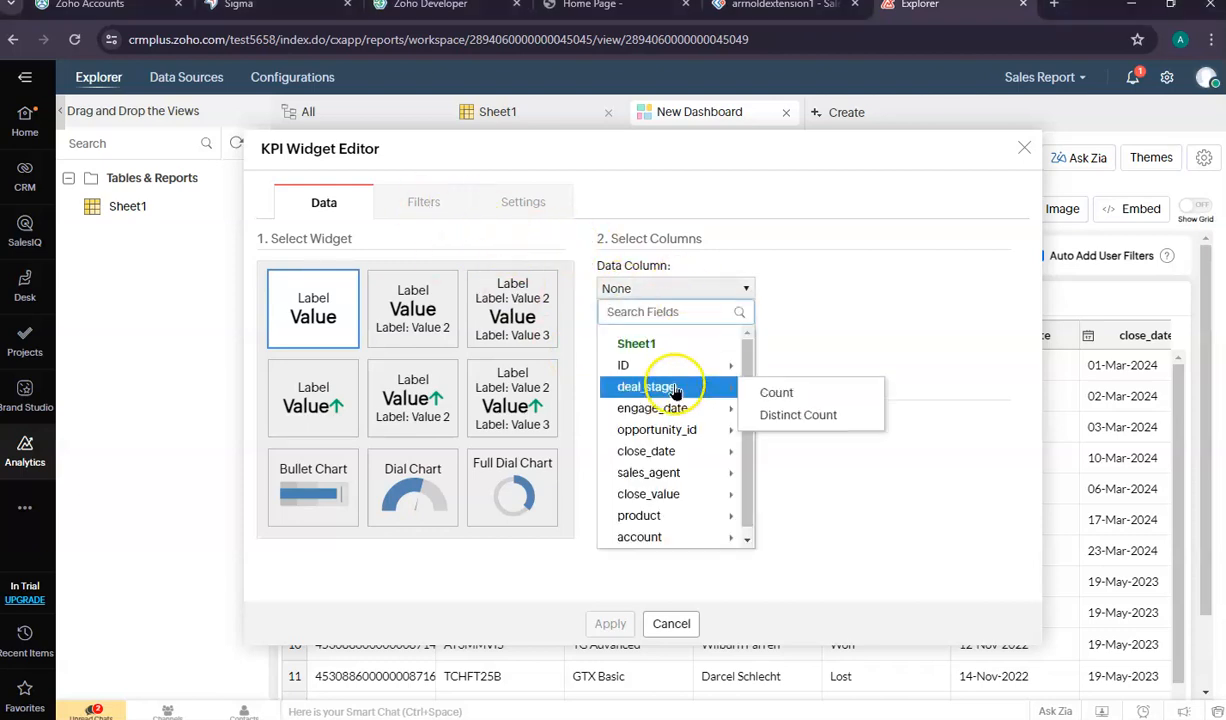
pyautogui.moveTo(681, 493)
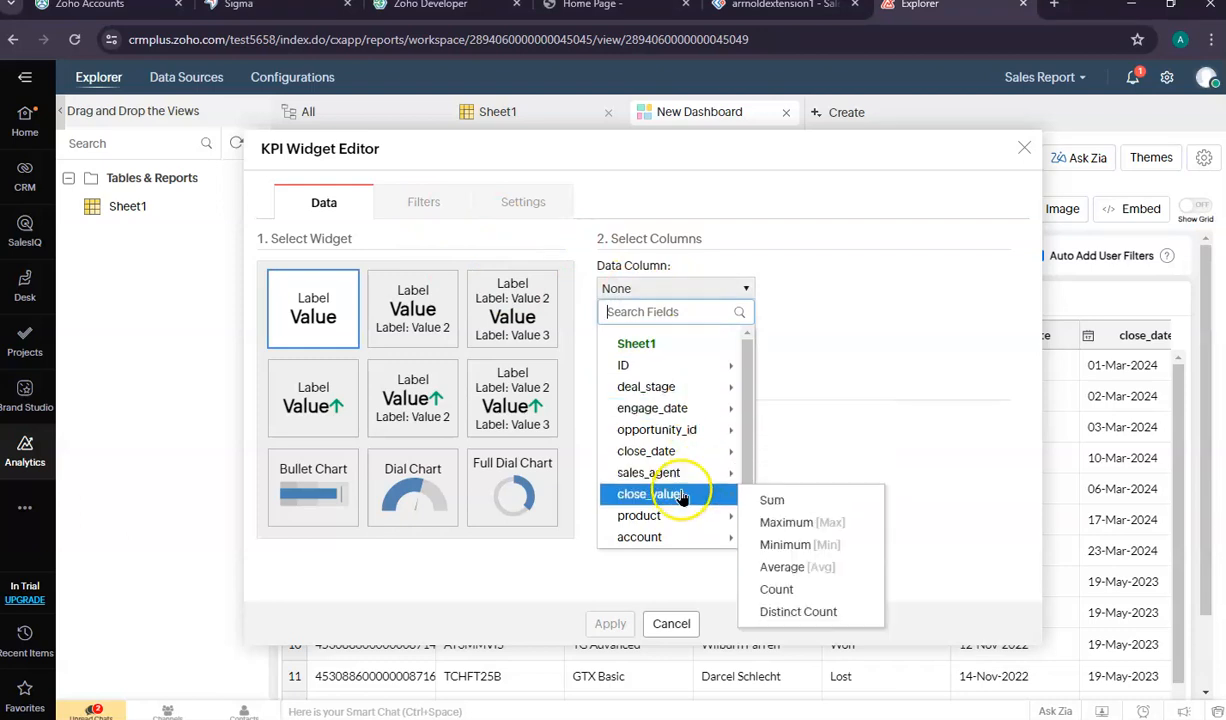
pyautogui.click(773, 501)
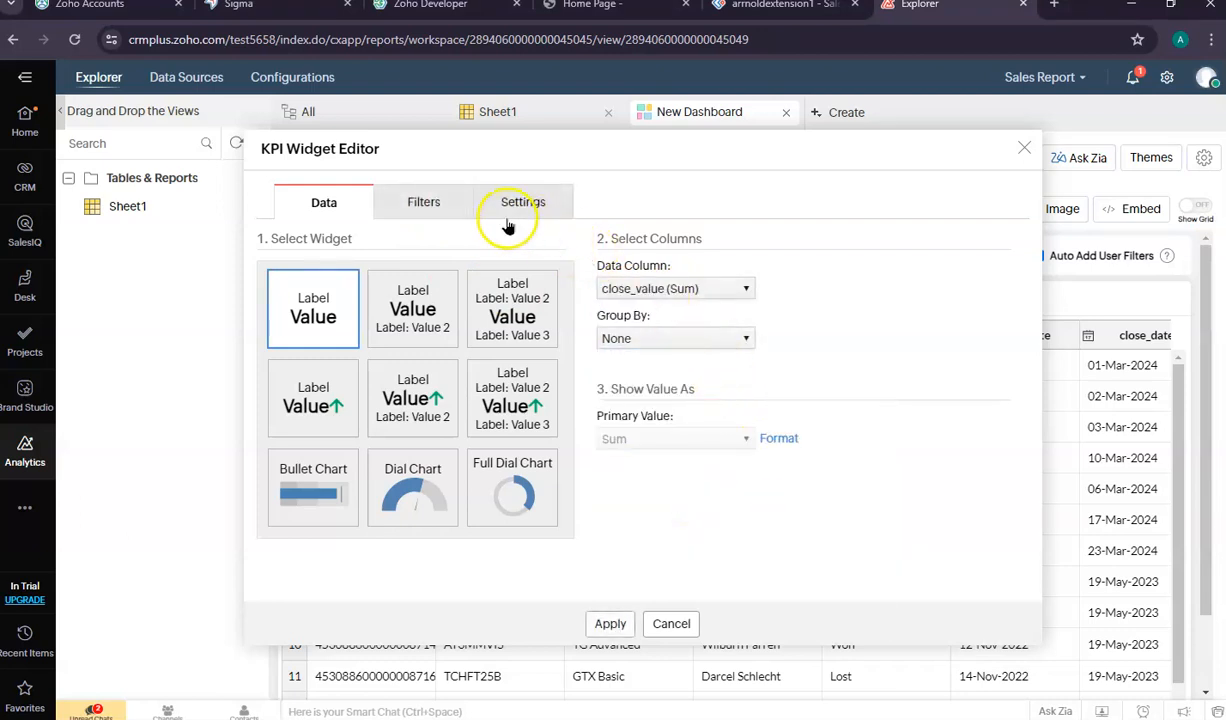
# Step: Filter the total close_value widget by close_date, relative to This Year, and add it to the dashboard
pyautogui.click(437, 213)
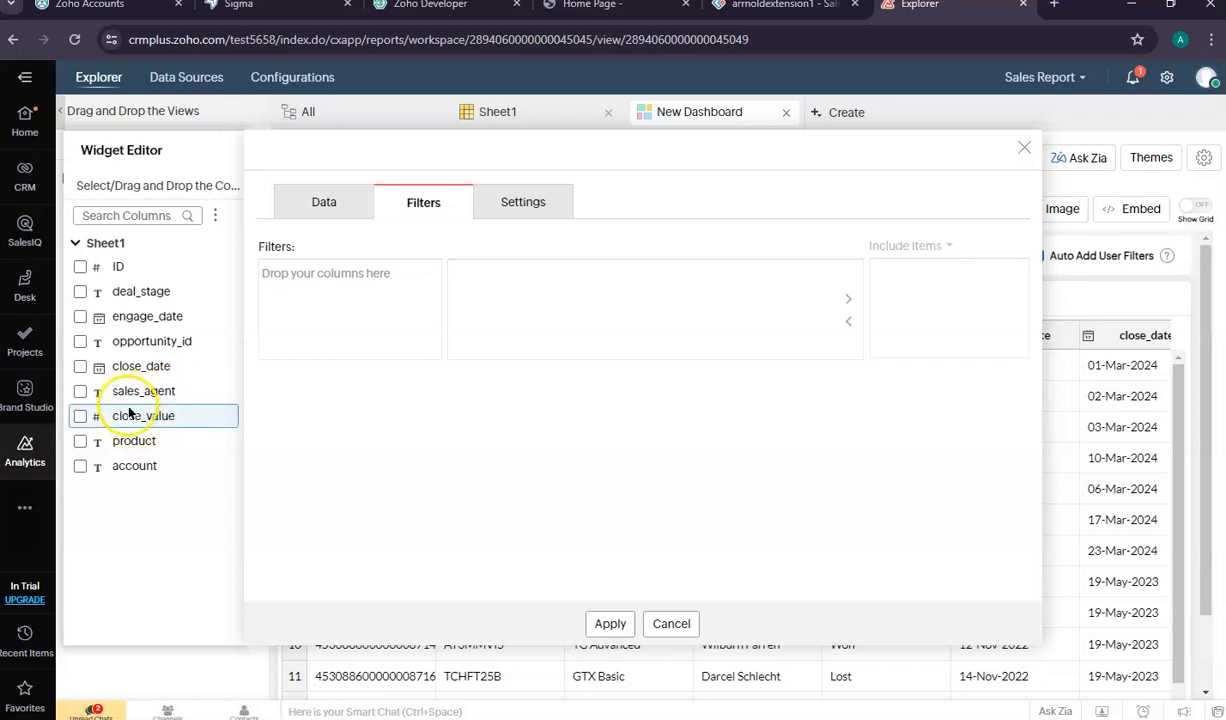
pyautogui.moveTo(129, 370); pyautogui.dragTo(330, 300)
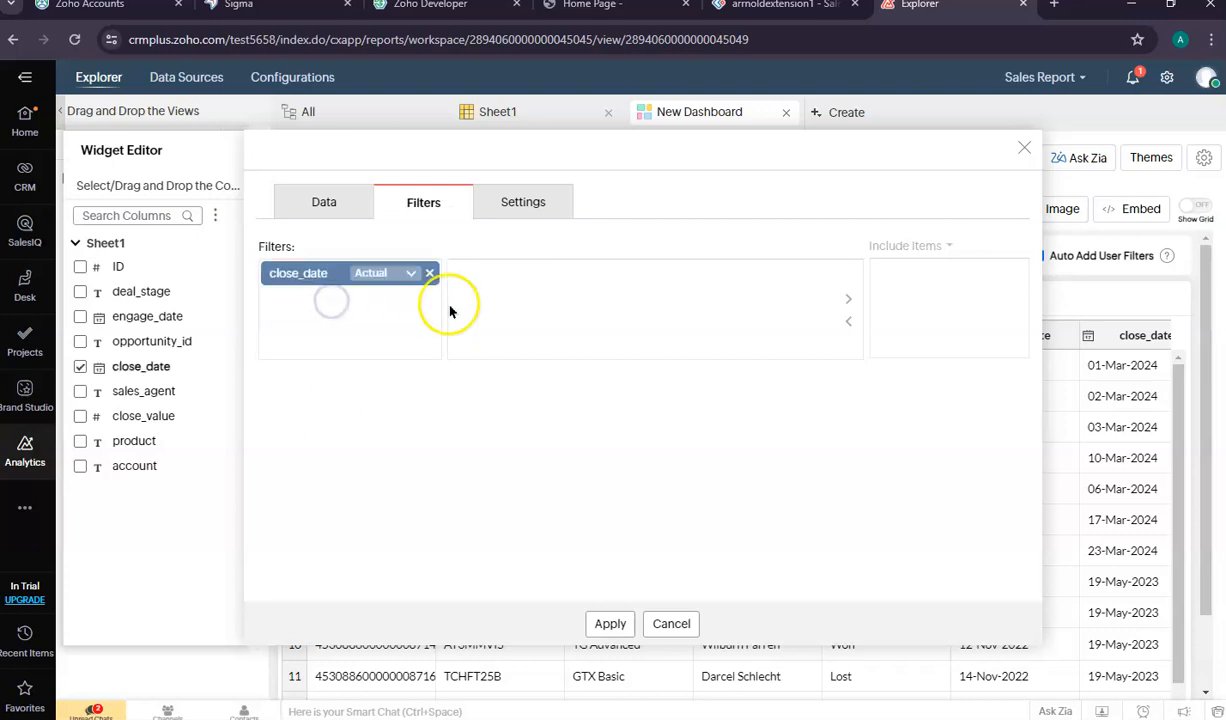
pyautogui.click(408, 275)
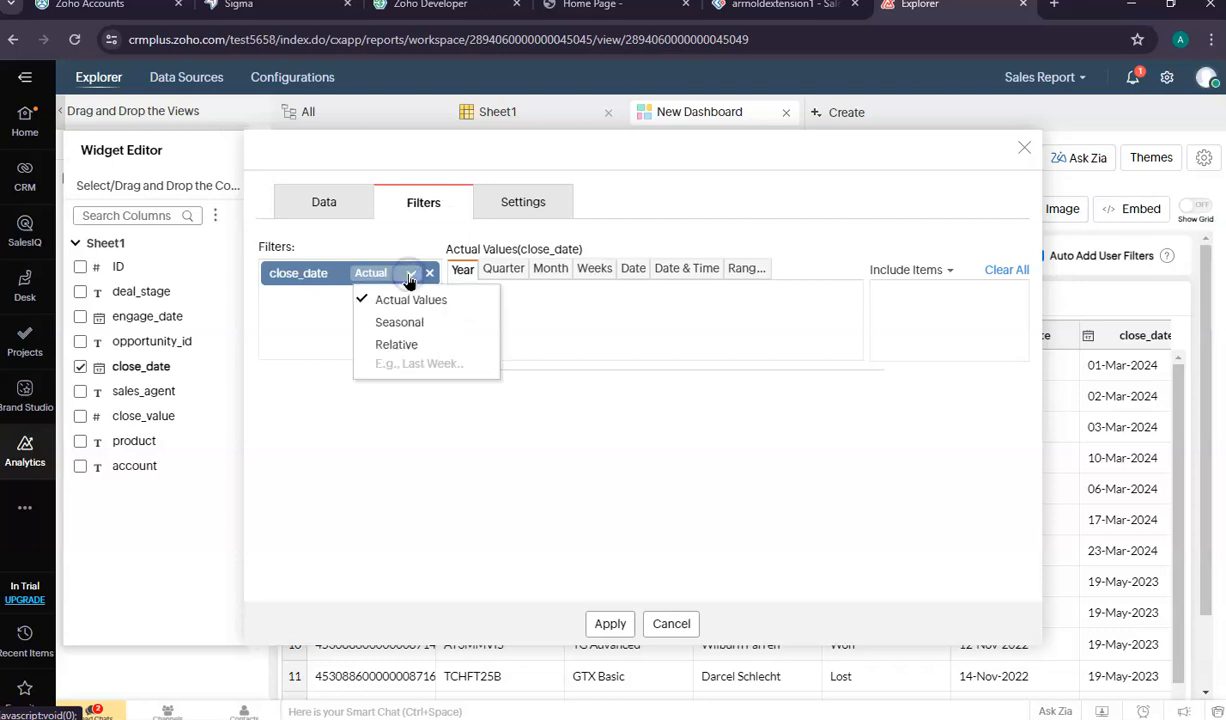
pyautogui.click(397, 345)
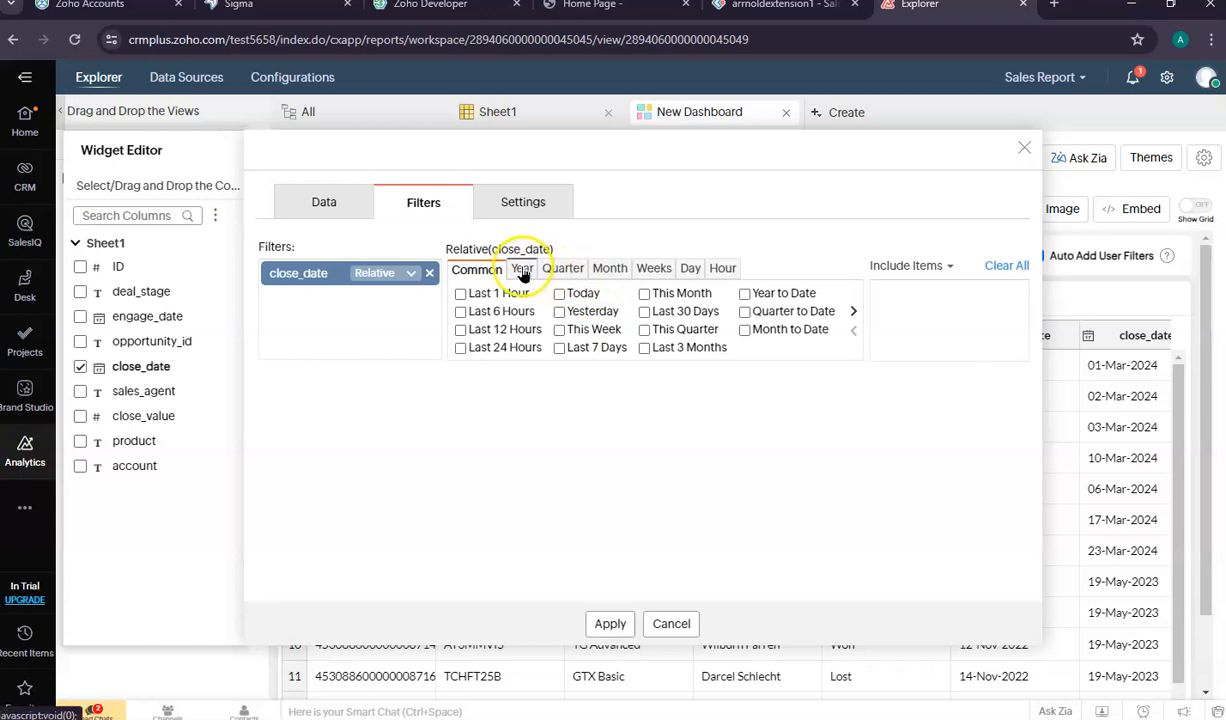
pyautogui.click(521, 270)
pyautogui.click(497, 293)
pyautogui.click(610, 624)
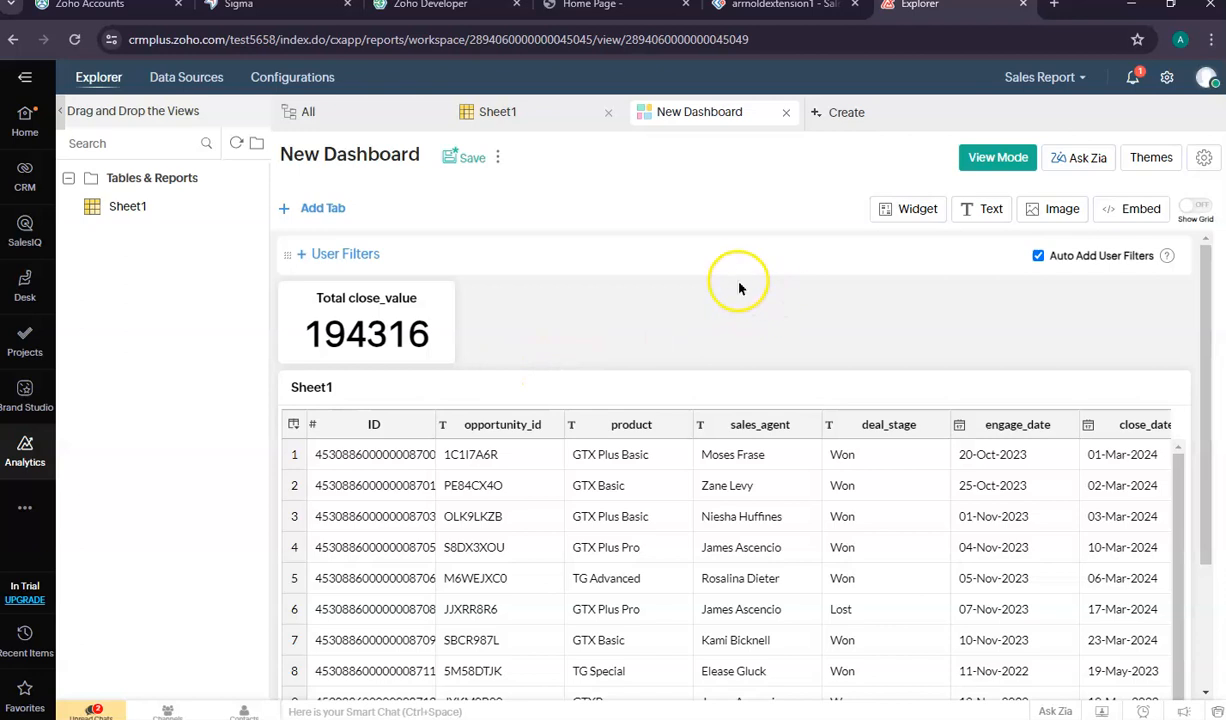
# Step: Set up a second KPI widget with the Sum of close_value grouped by product, showing Max as the primary value
pyautogui.click(911, 209)
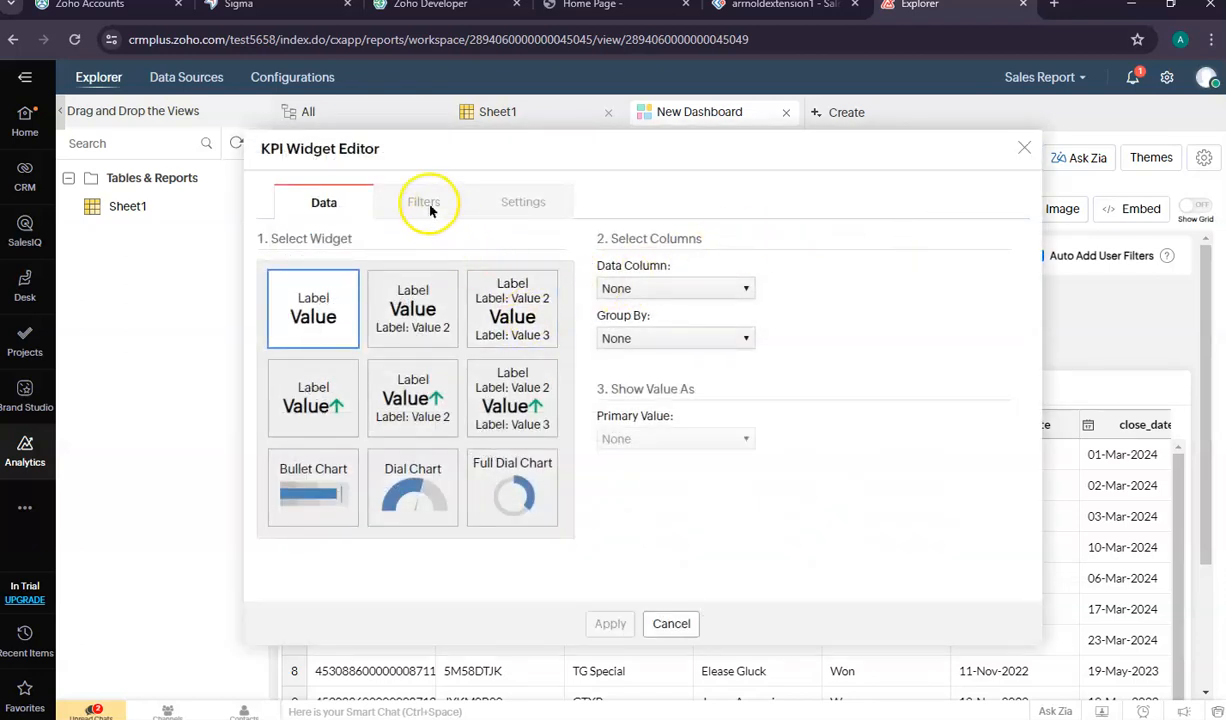
pyautogui.click(637, 291)
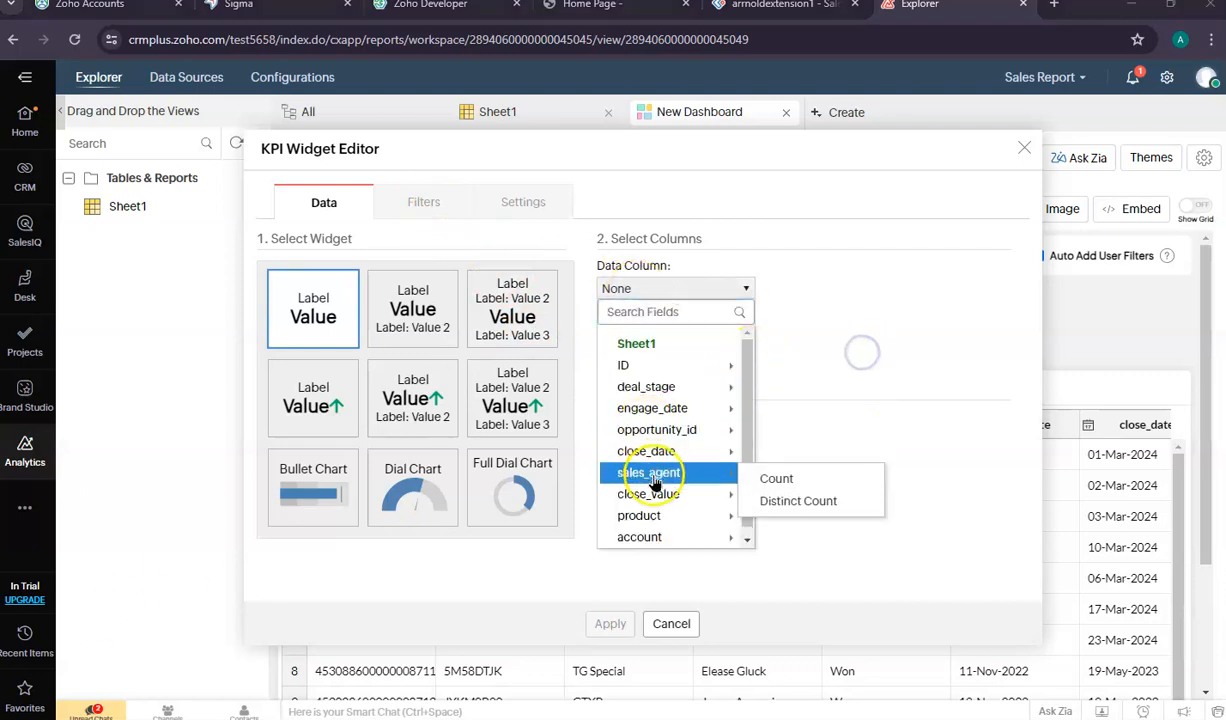
pyautogui.click(782, 498)
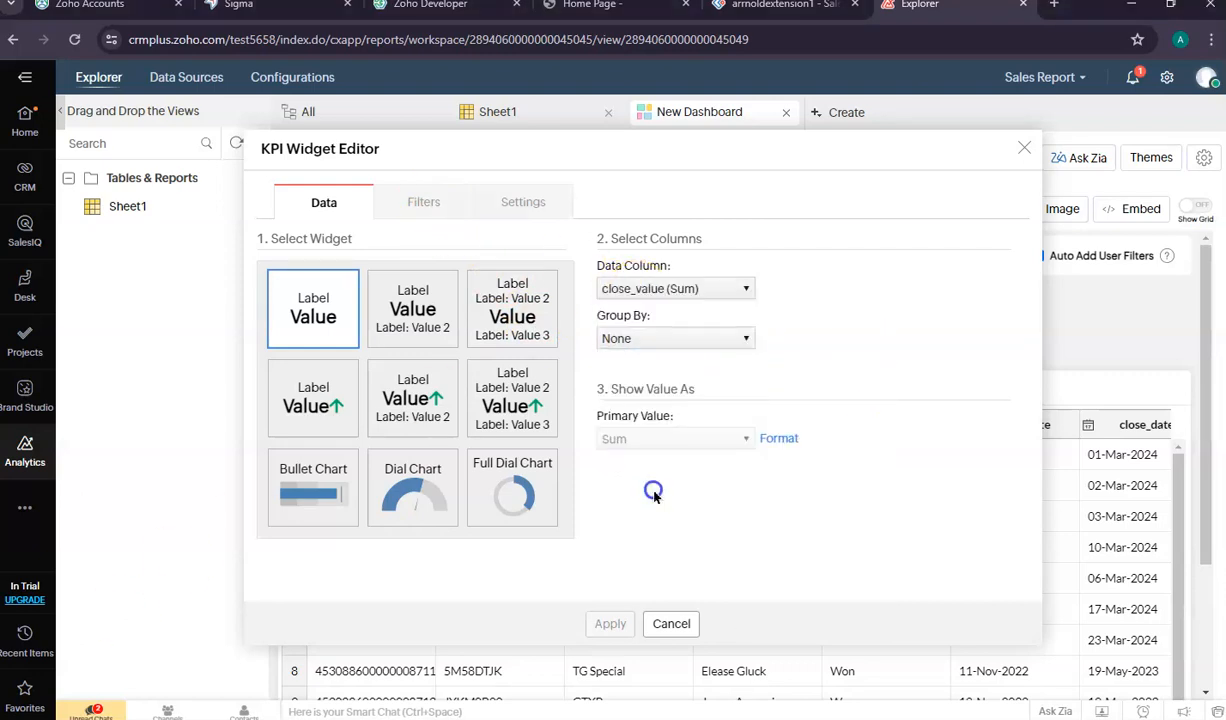
pyautogui.click(702, 337)
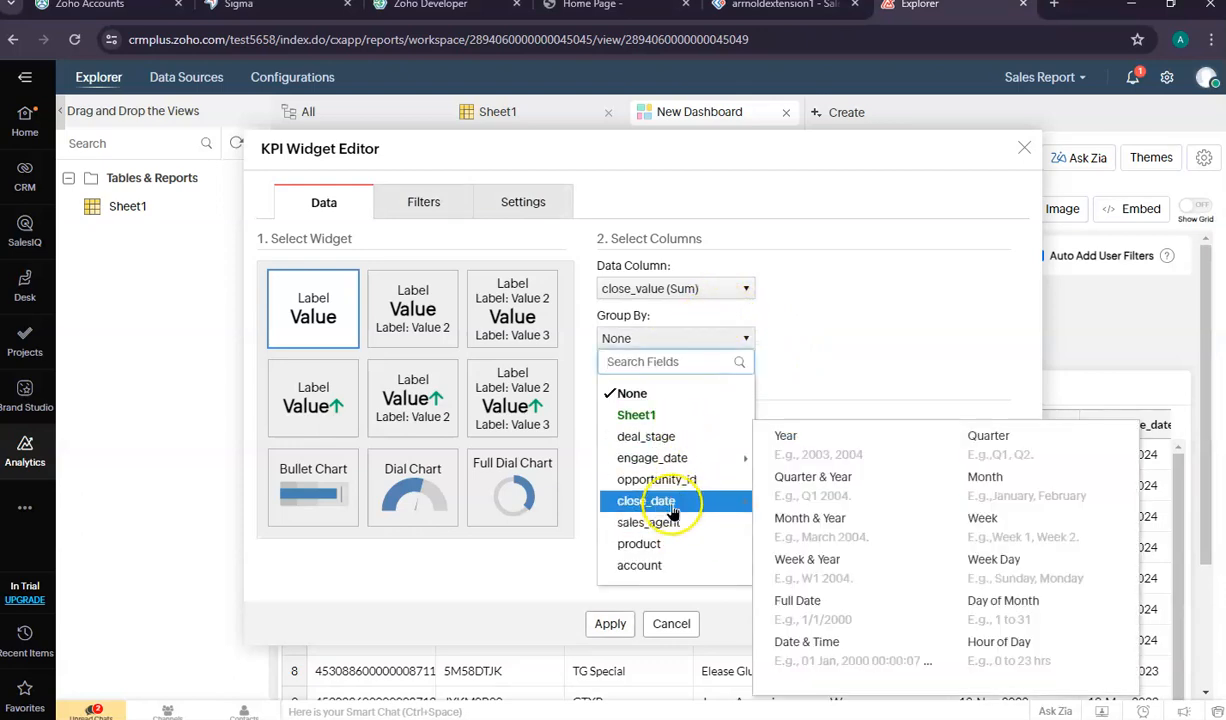
pyautogui.click(657, 545)
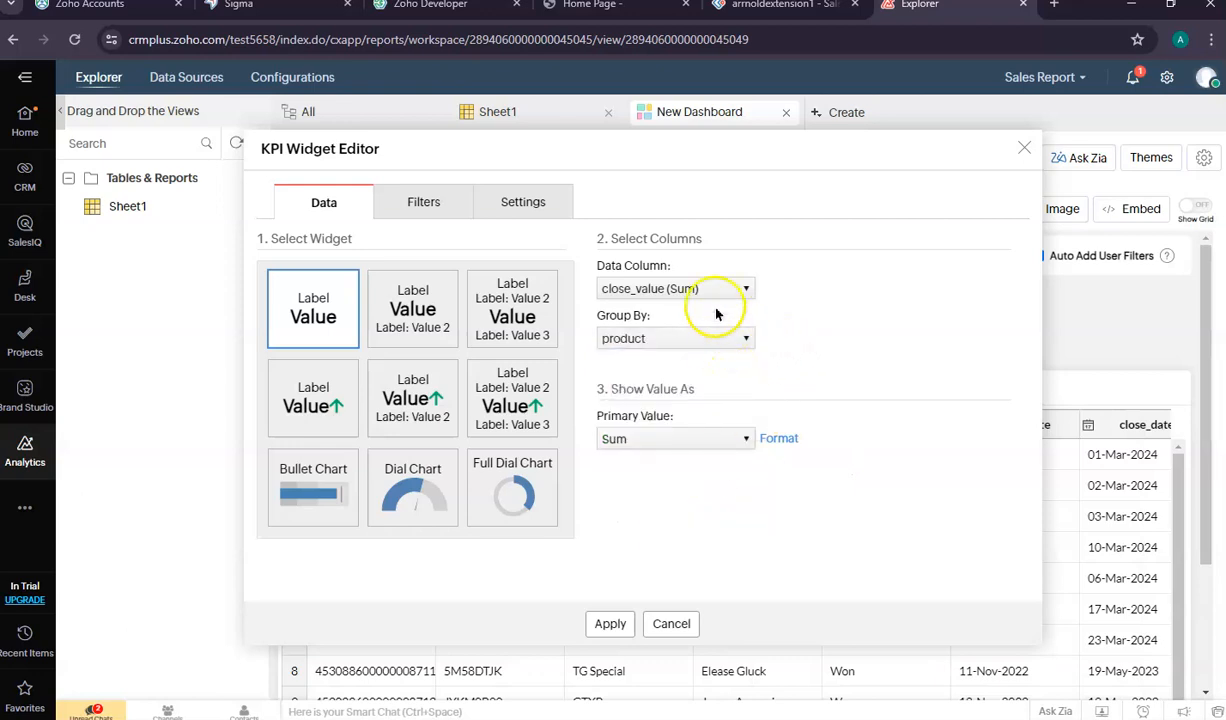
pyautogui.click(679, 440)
pyautogui.click(648, 488)
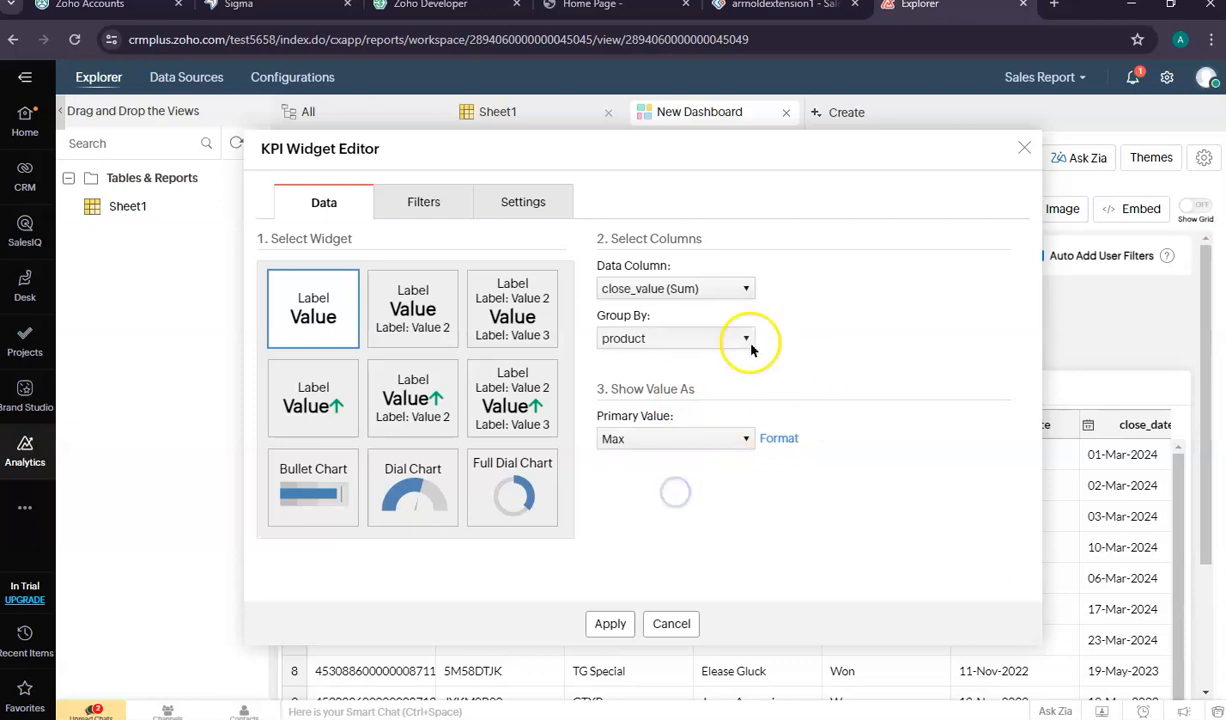
# Step: Limit the product Max widget to a relative close_date of This Year, apply it, and place it to the right of the Total close_value widget
pyautogui.click(447, 206)
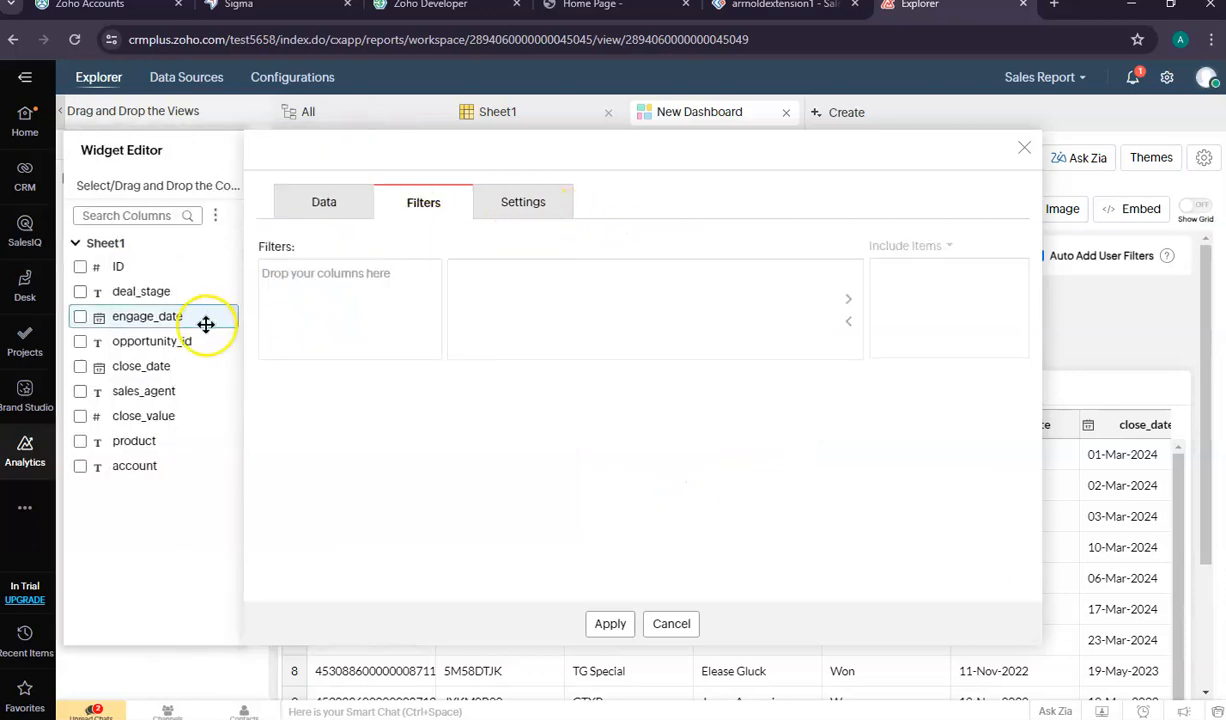
pyautogui.moveTo(117, 371); pyautogui.dragTo(290, 316)
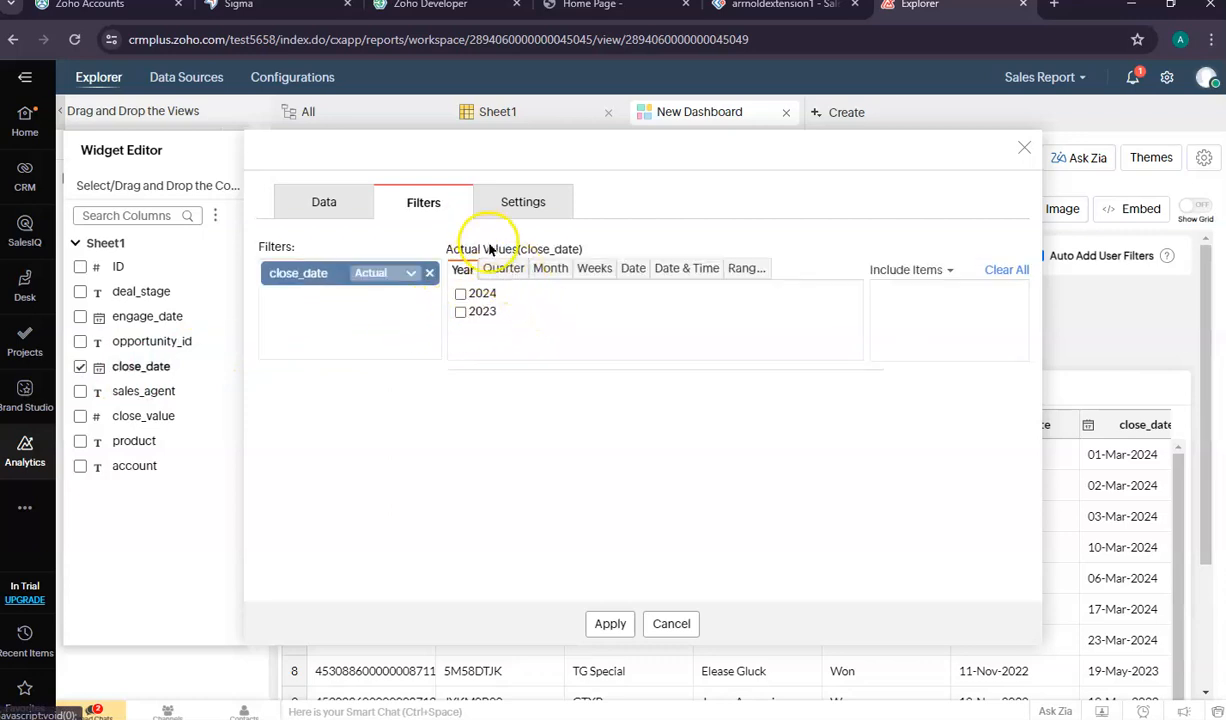
pyautogui.click(411, 273)
pyautogui.click(403, 365)
pyautogui.click(523, 270)
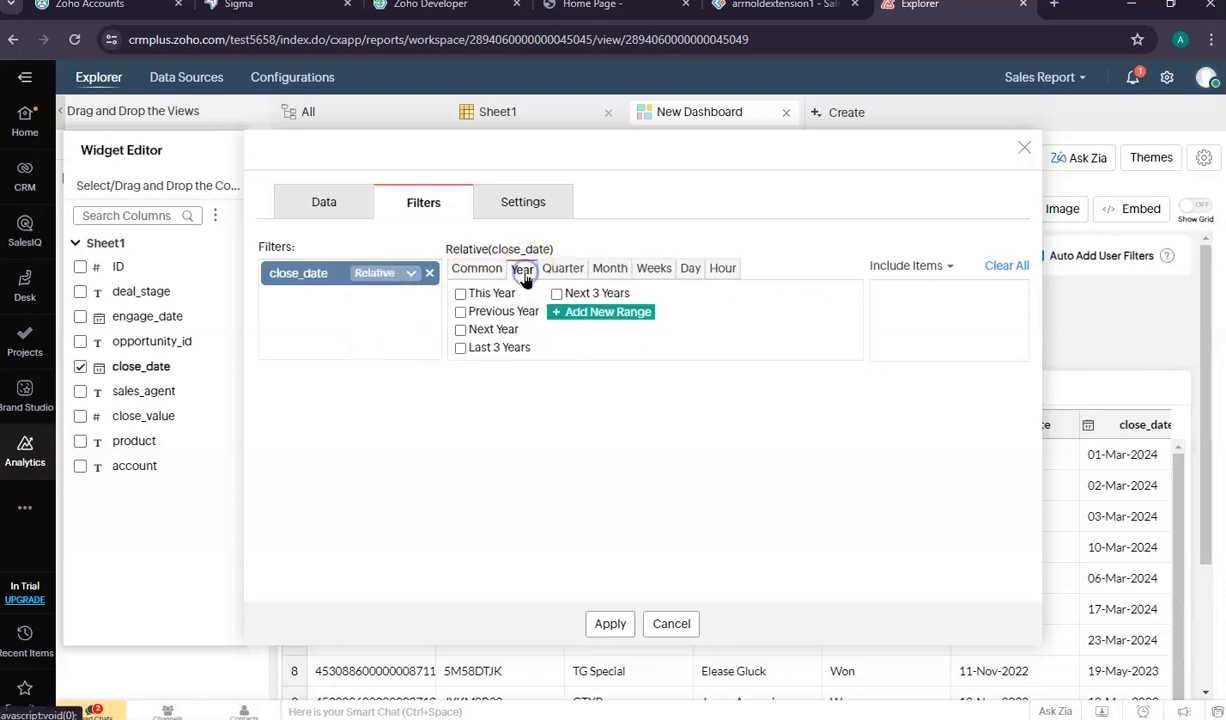
pyautogui.click(460, 293)
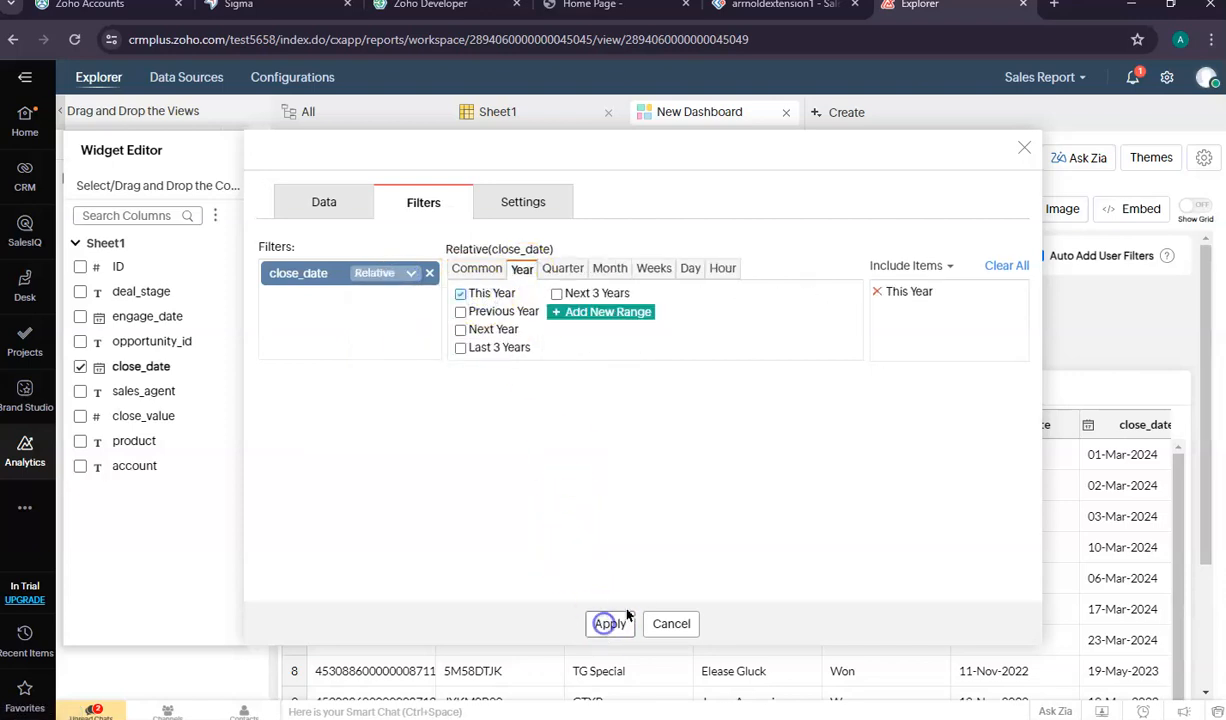
pyautogui.click(610, 623)
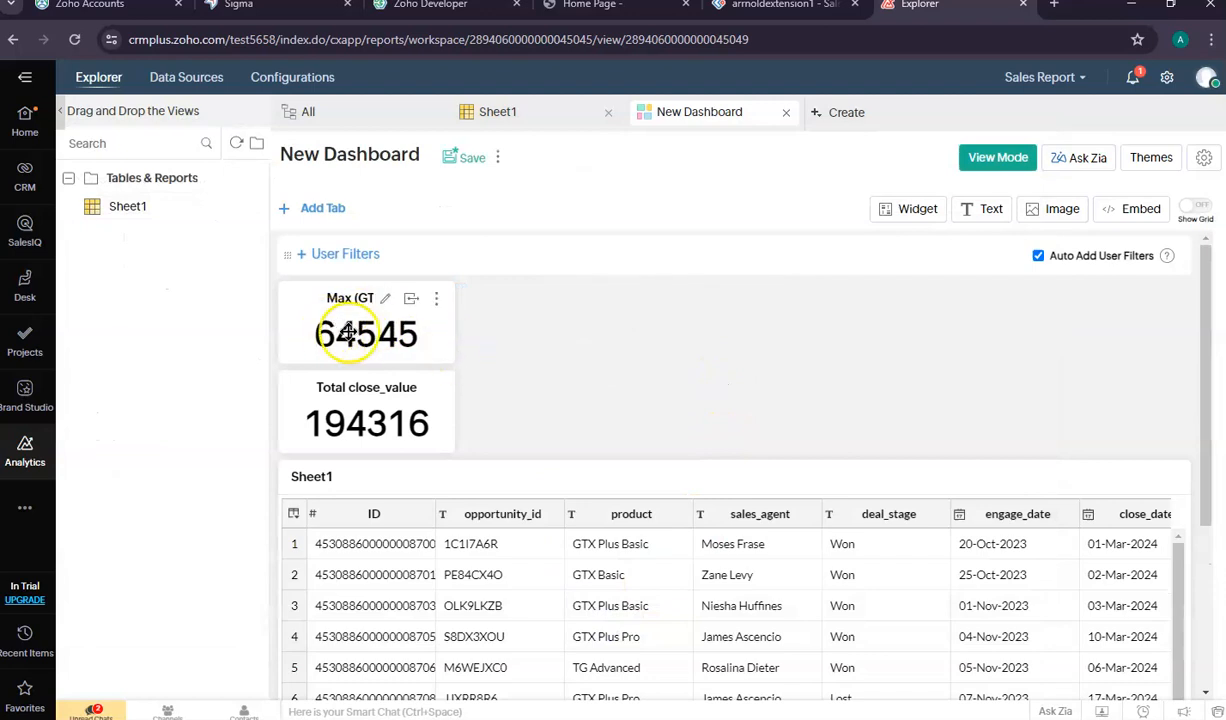
pyautogui.moveTo(305, 321); pyautogui.dragTo(495, 315)
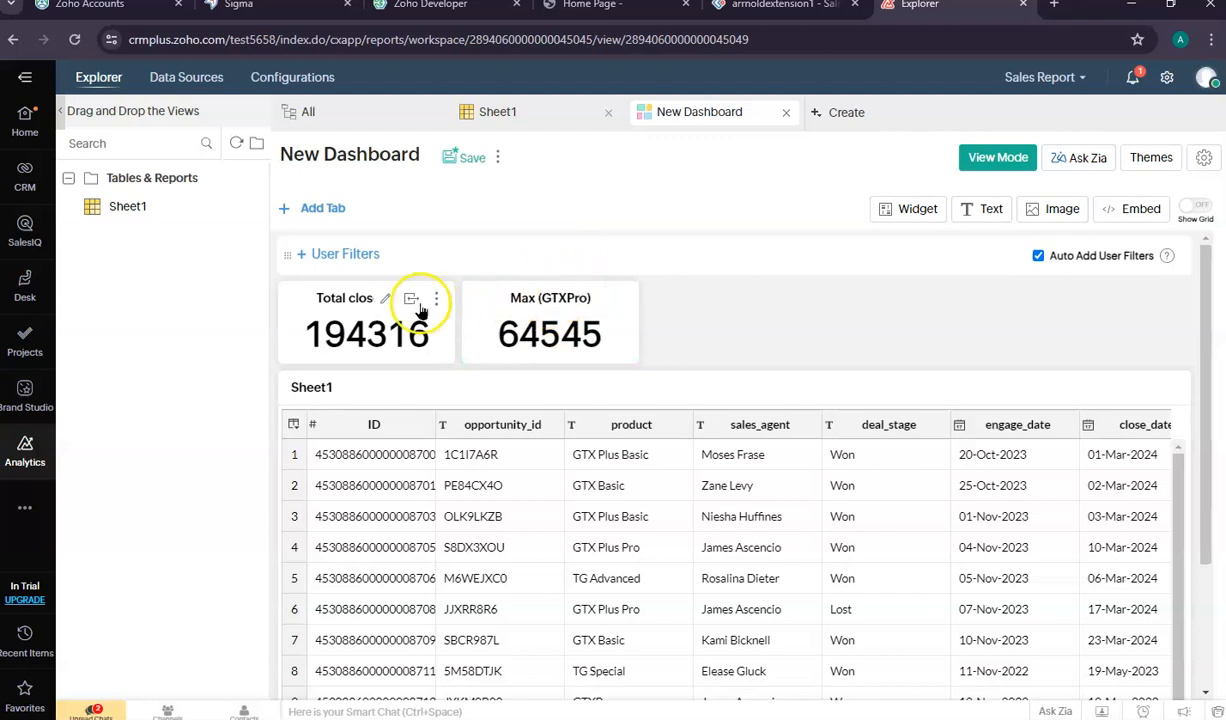
# Step: Change the Total close_value widget's label to "This Year's Total Sales"
pyautogui.click(386, 300)
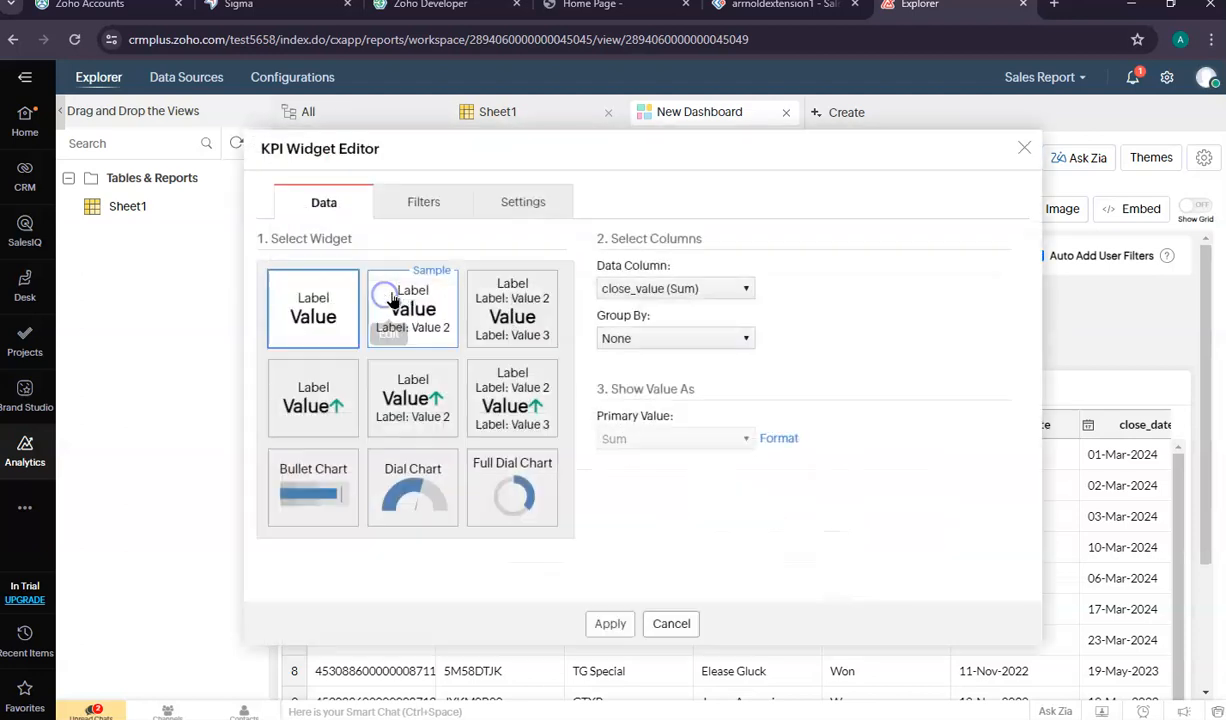
pyautogui.click(517, 205)
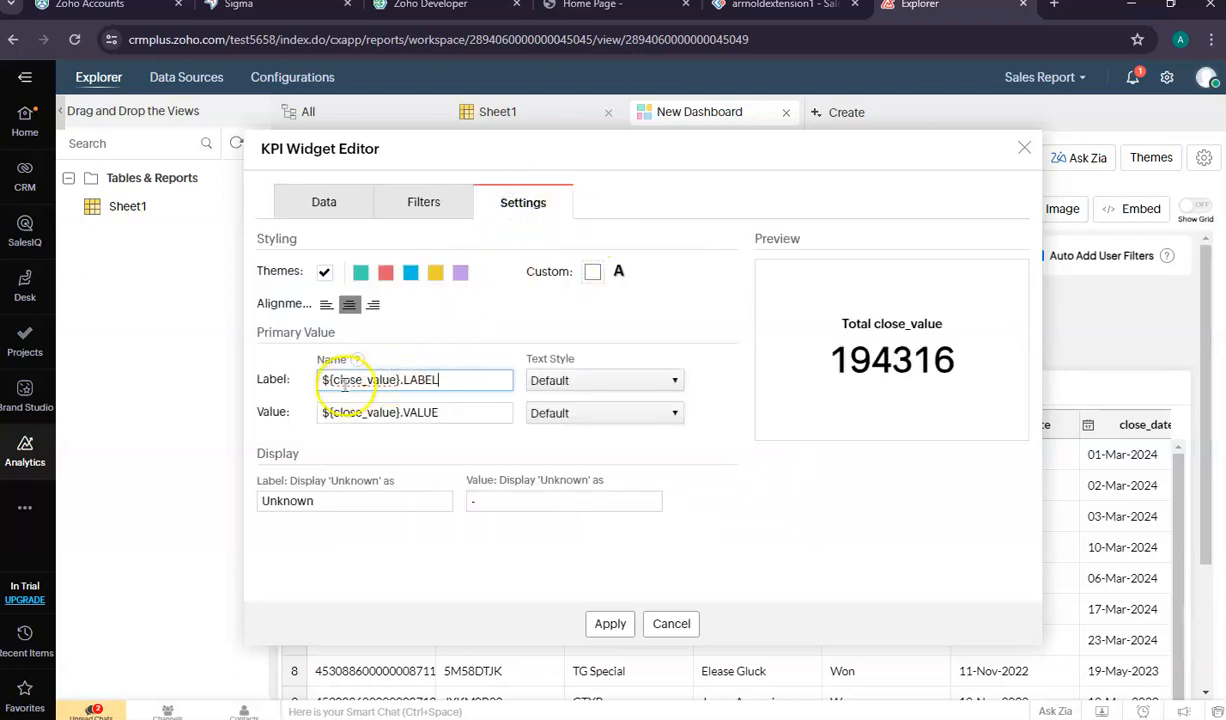
pyautogui.moveTo(416, 381); pyautogui.dragTo(308, 383)
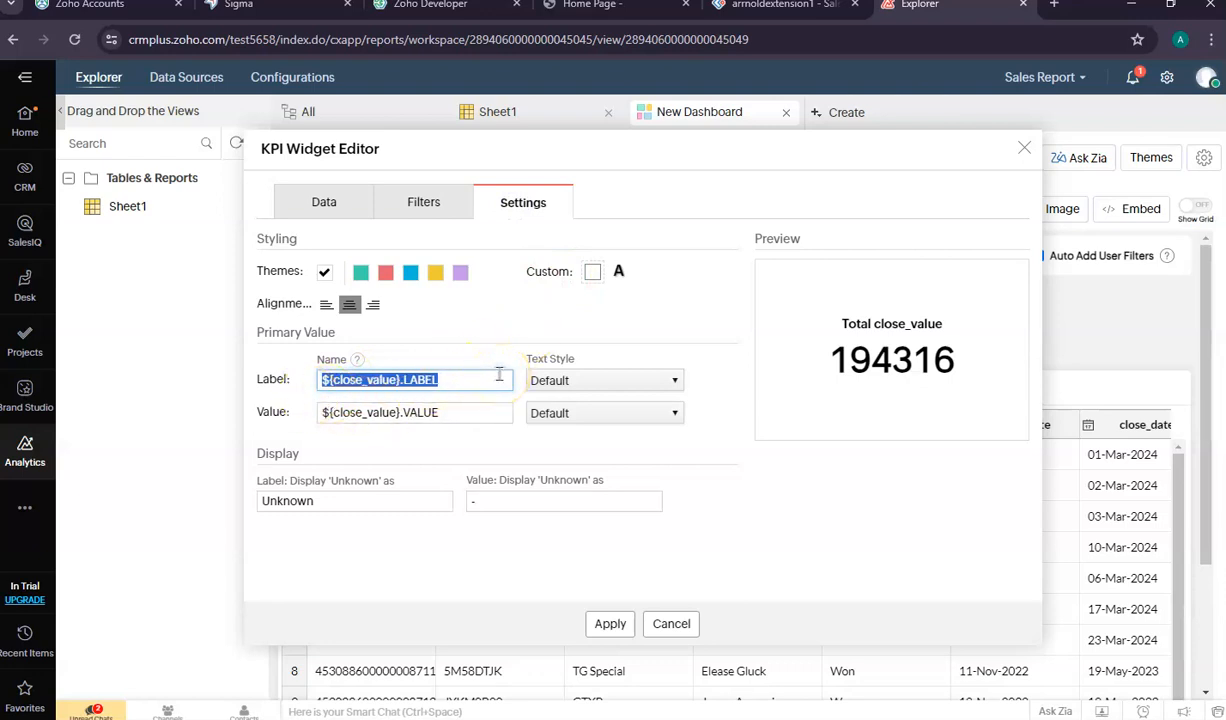
pyautogui.press('BackSpace')
pyautogui.write("This Year's Total Sales")
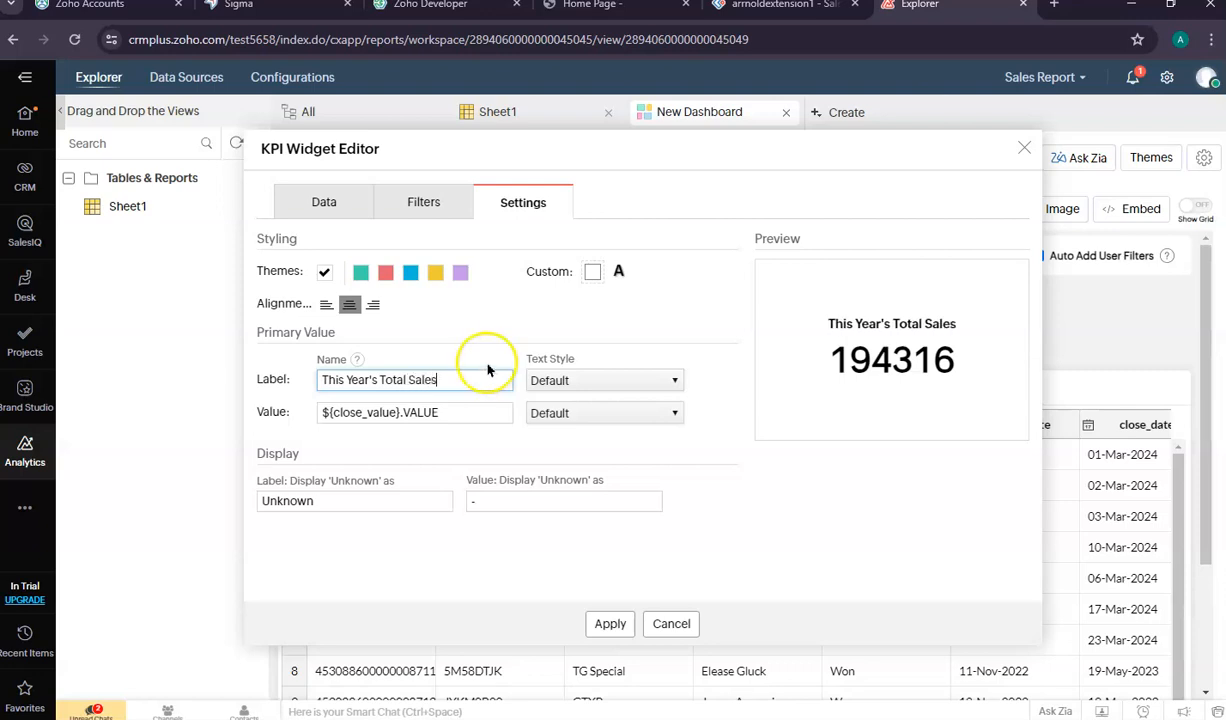
pyautogui.click(609, 623)
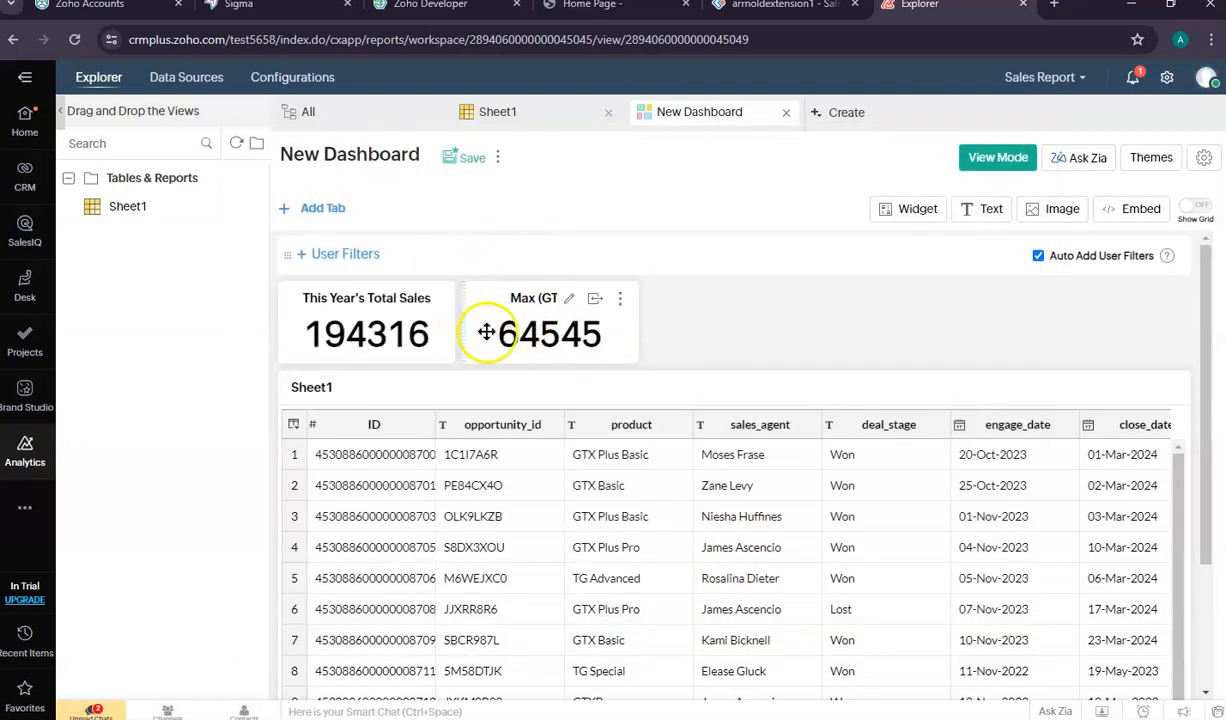
# Step: Replace the operation placeholder in the product Max widget's label with "This year's Top product", keeping the product name in parentheses
pyautogui.click(568, 300)
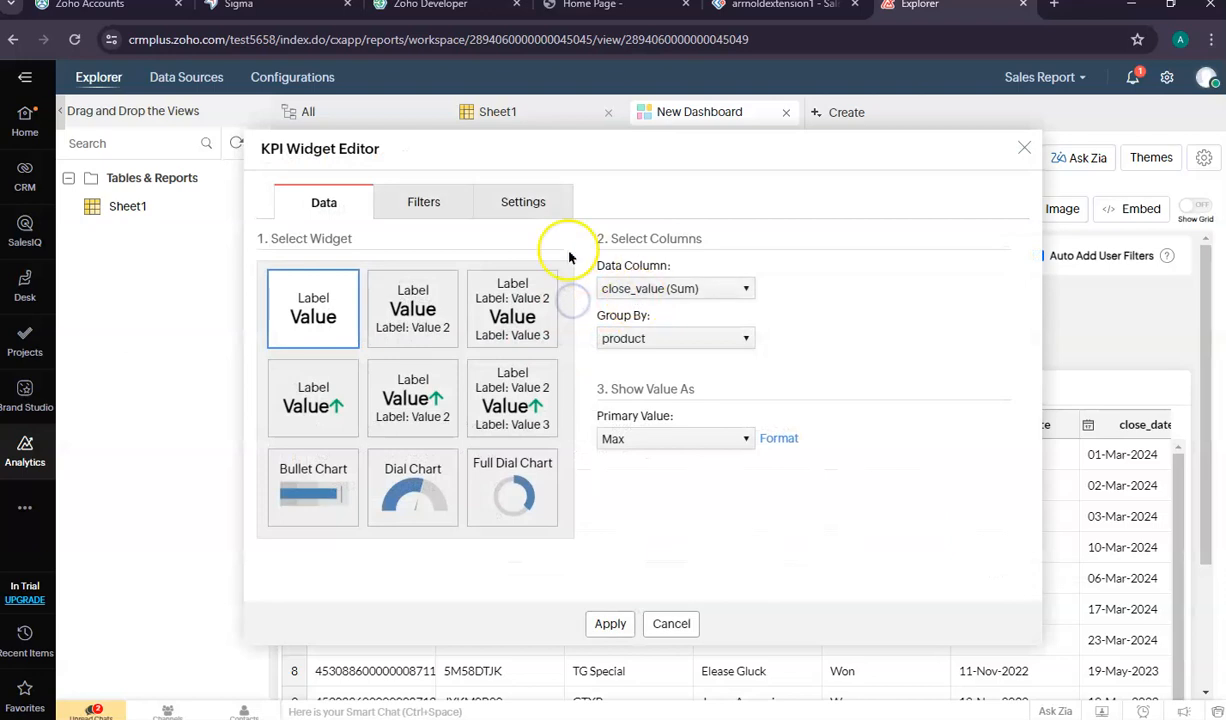
pyautogui.click(550, 201)
pyautogui.tripleClick(508, 380)
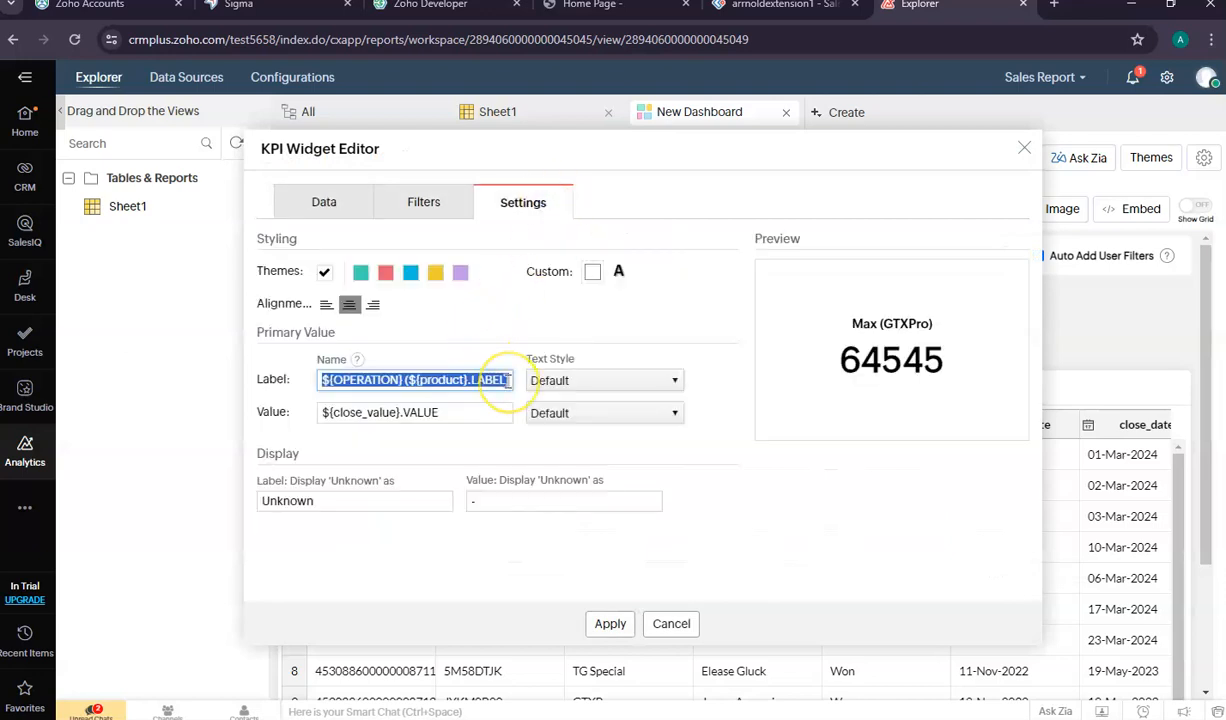
pyautogui.write('T')
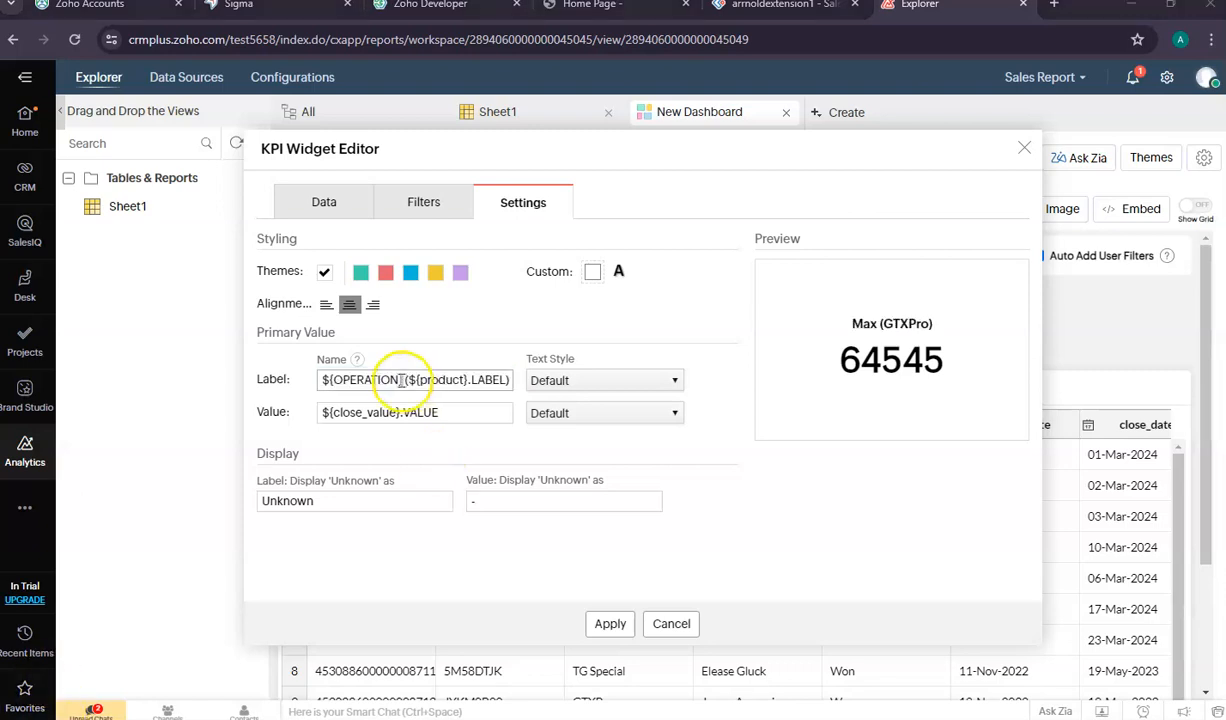
pyautogui.moveTo(403, 380); pyautogui.dragTo(294, 383)
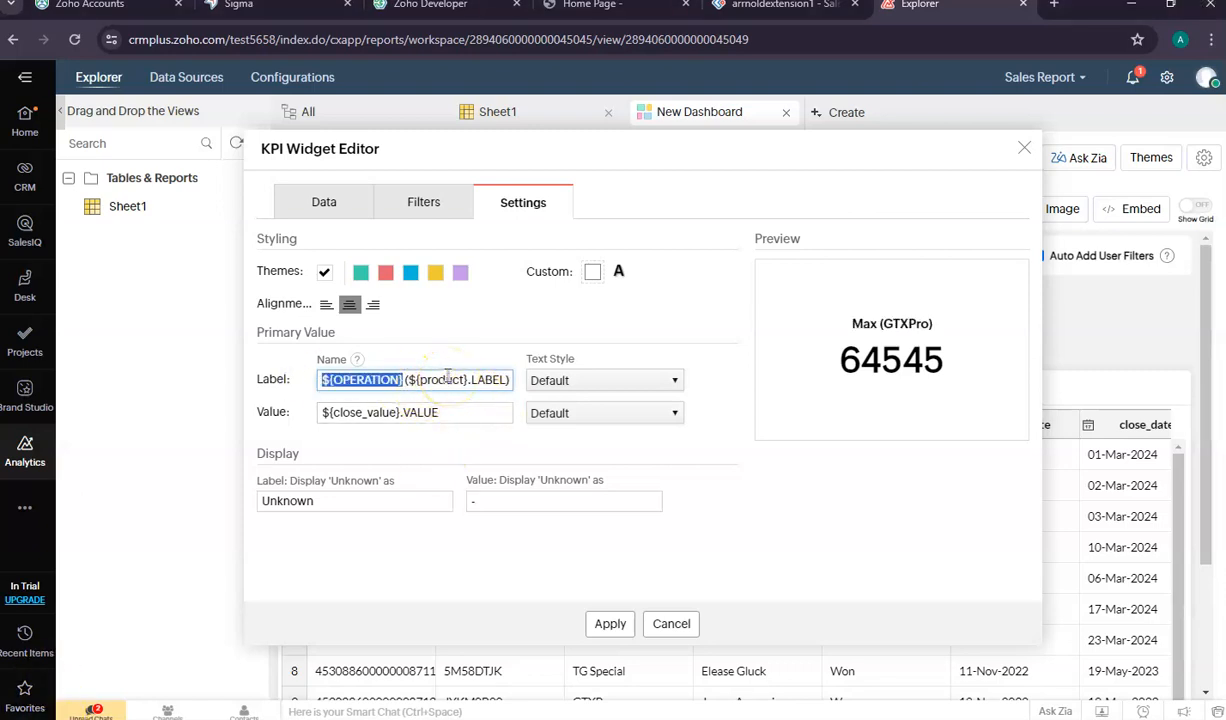
pyautogui.write('This yea')
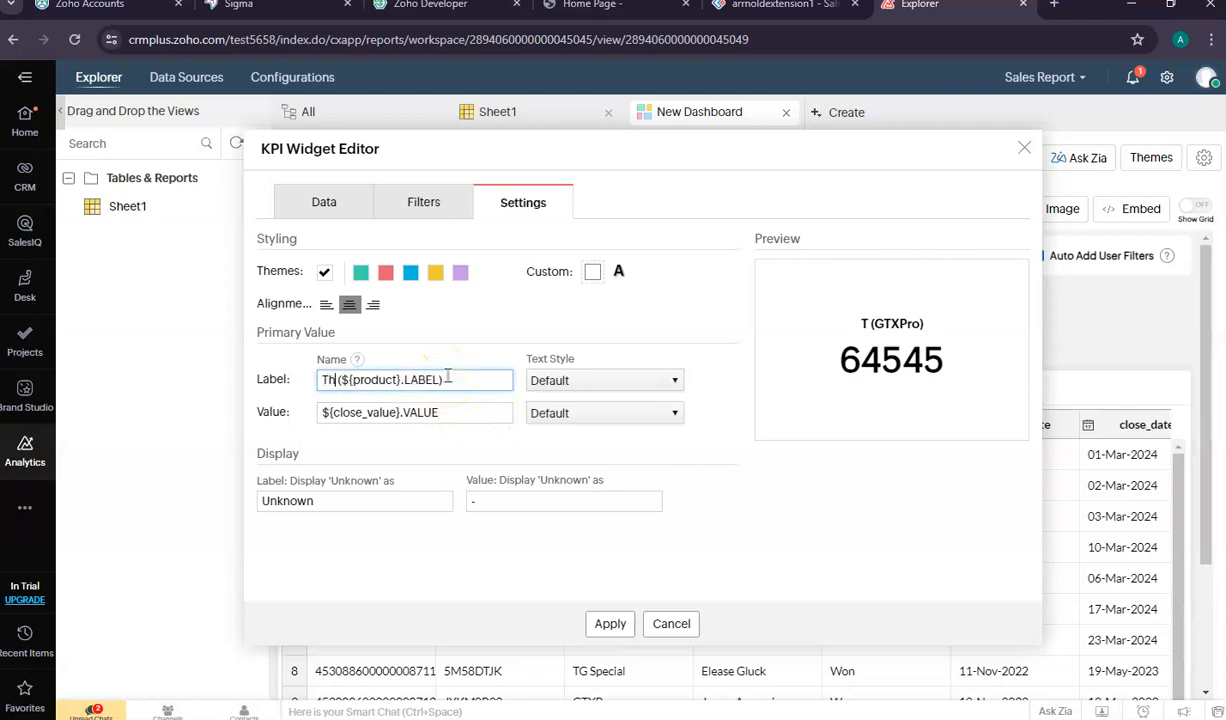
pyautogui.write('r')
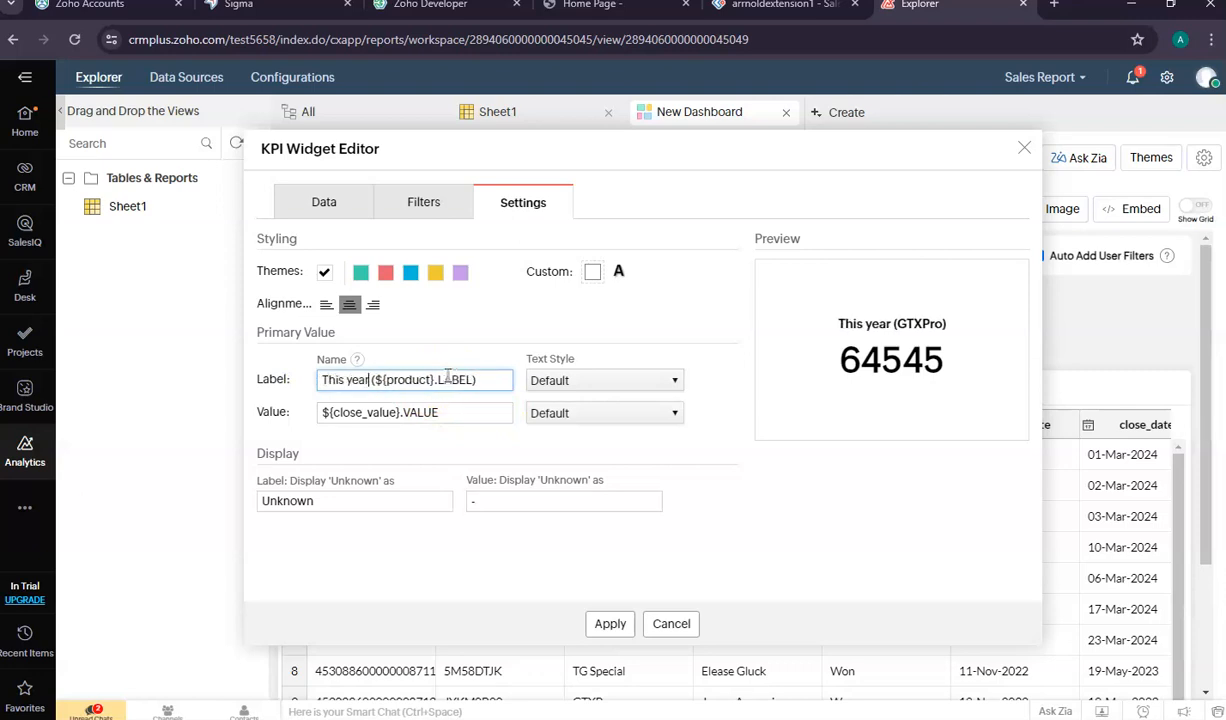
pyautogui.write("'s")
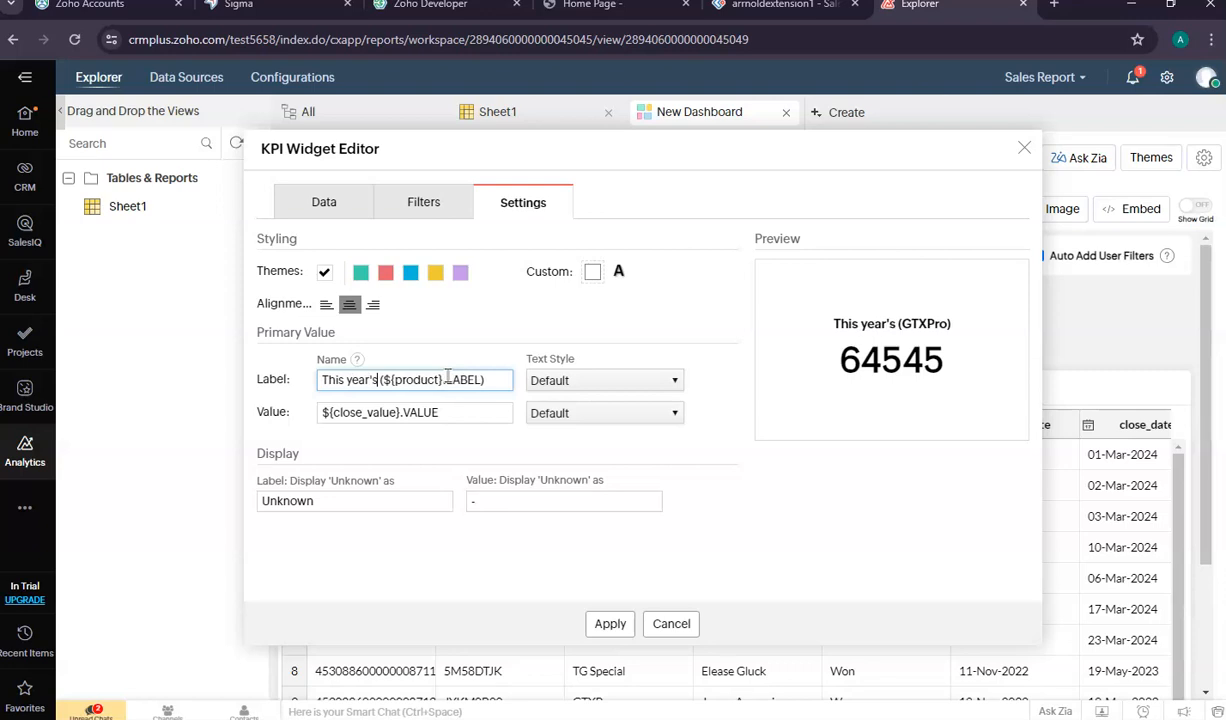
pyautogui.write(' Top product')
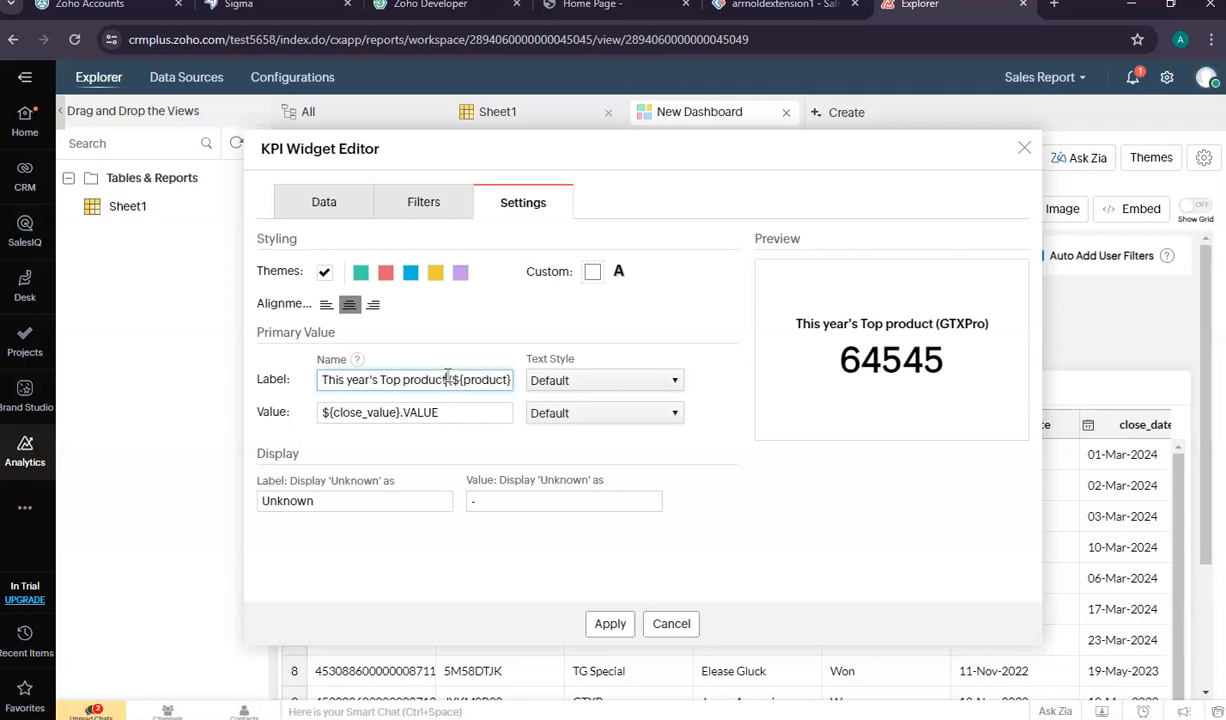
pyautogui.click(621, 630)
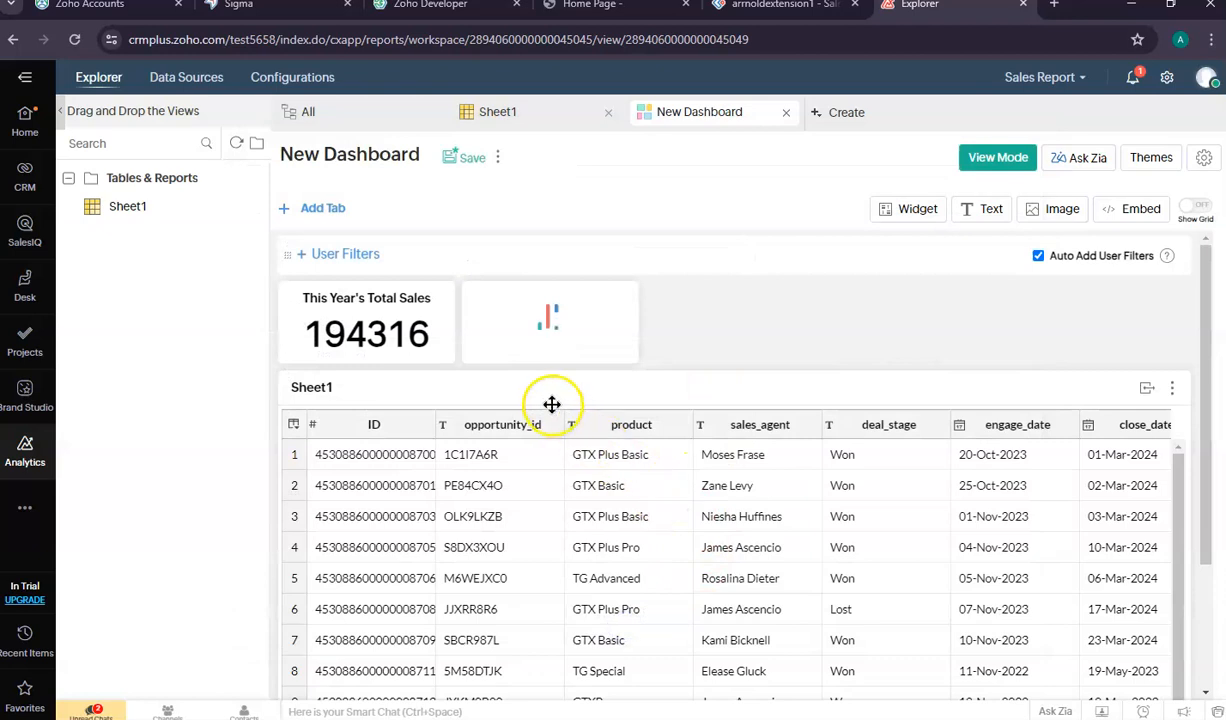
# Step: Set up a third KPI widget with the Sum of close_value grouped by sales_agent, showing Max as the primary value
pyautogui.click(910, 209)
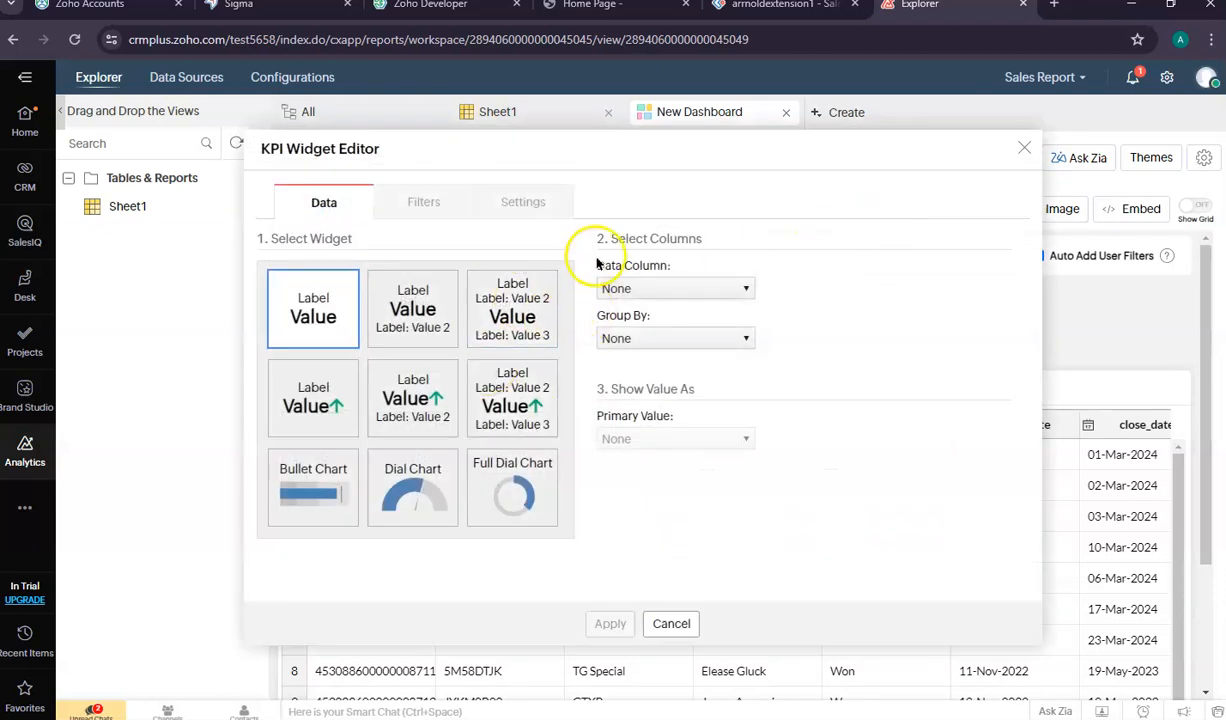
pyautogui.click(628, 287)
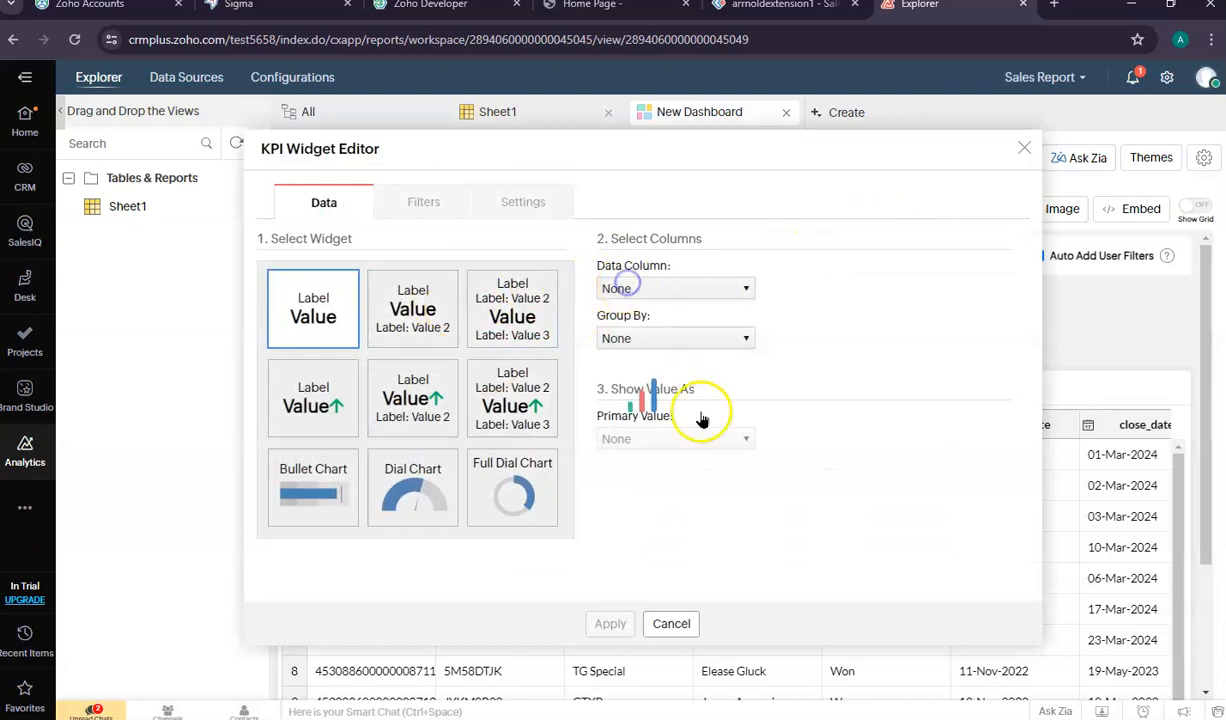
pyautogui.click(673, 493)
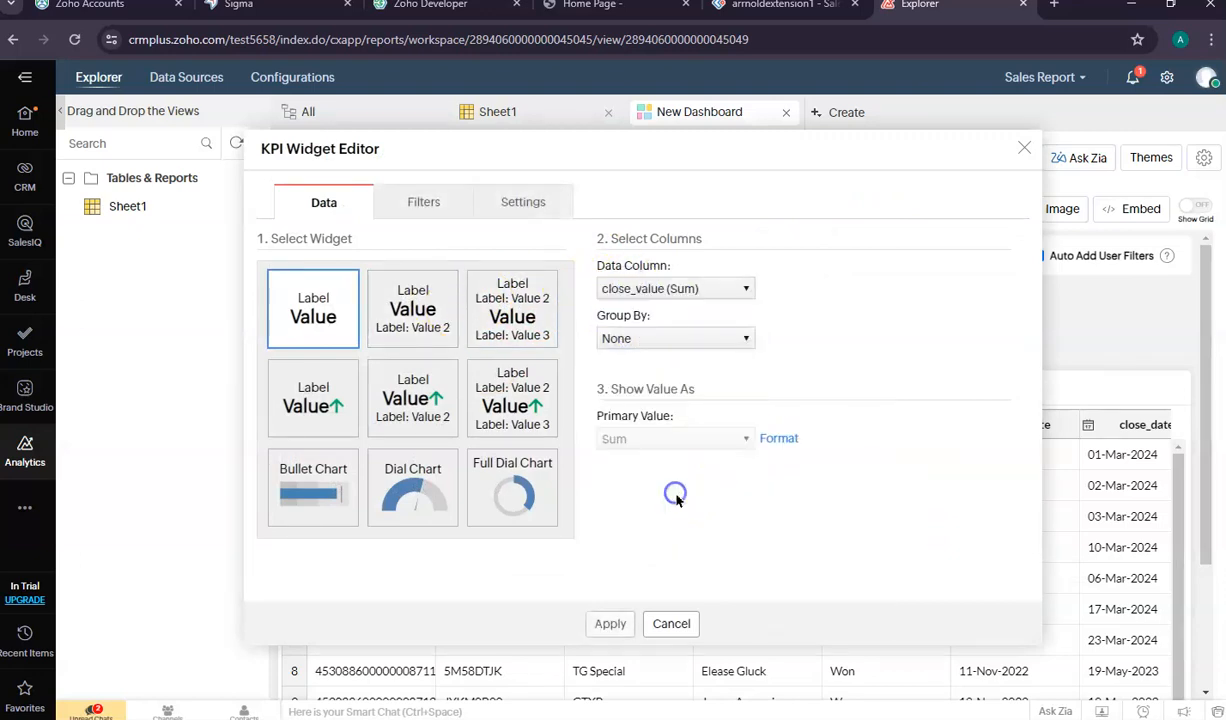
pyautogui.click(703, 339)
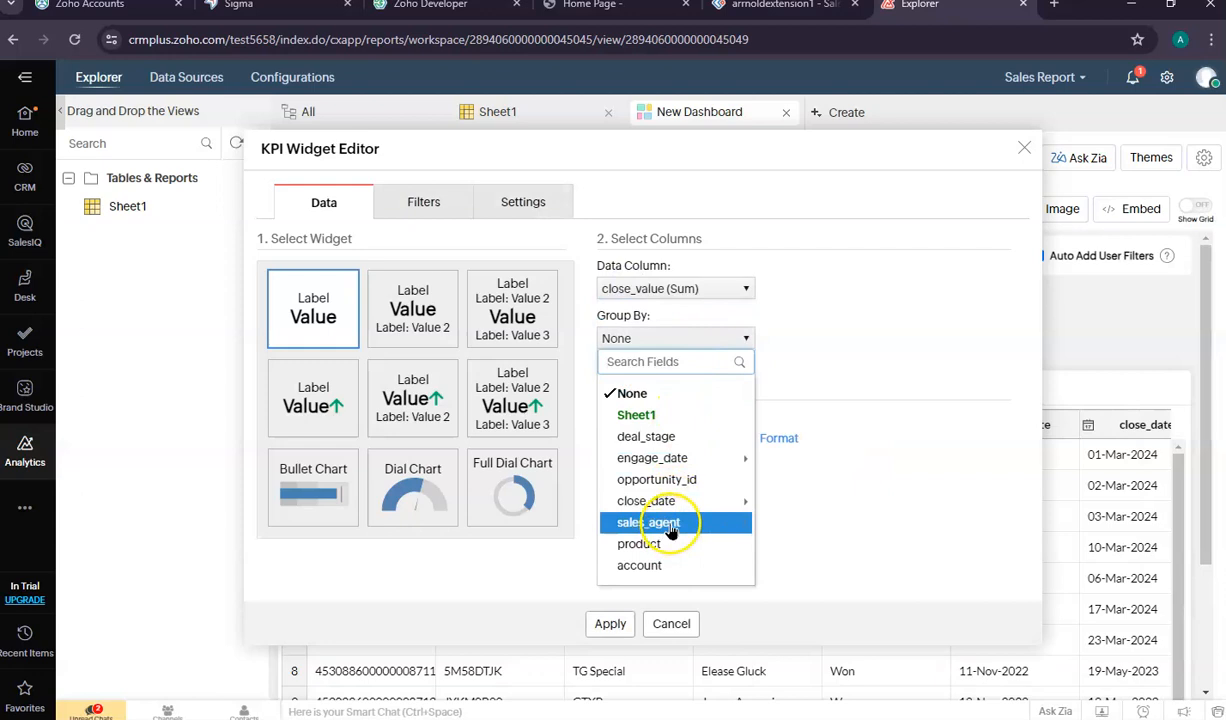
pyautogui.click(666, 523)
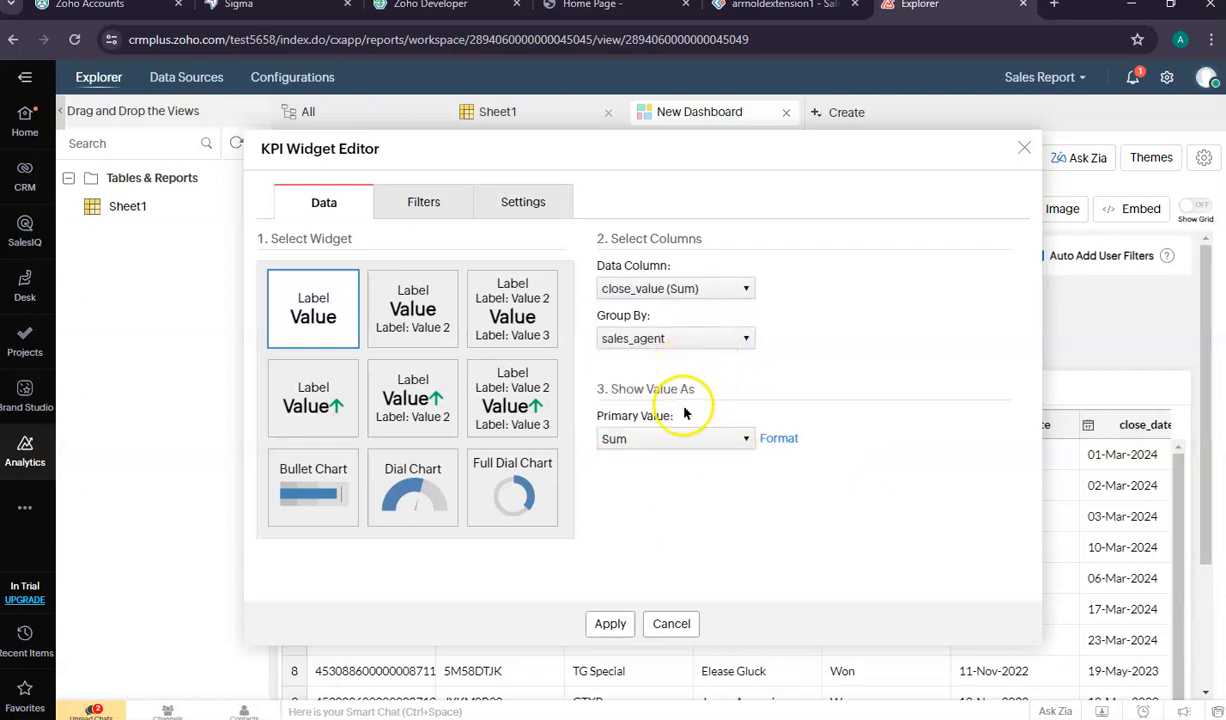
pyautogui.click(690, 438)
pyautogui.click(688, 490)
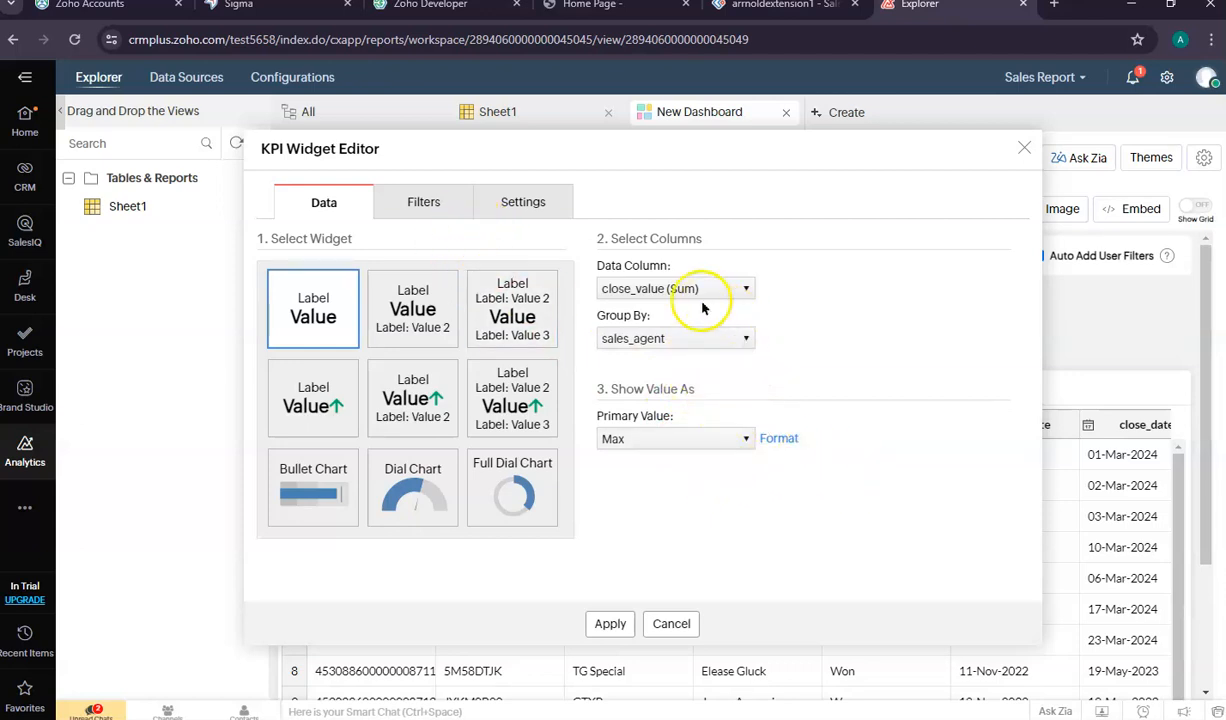
# Step: Replace the operation placeholder in the sales agent widget's label with "This year's Top Agent", keeping the agent name in parentheses
pyautogui.click(521, 204)
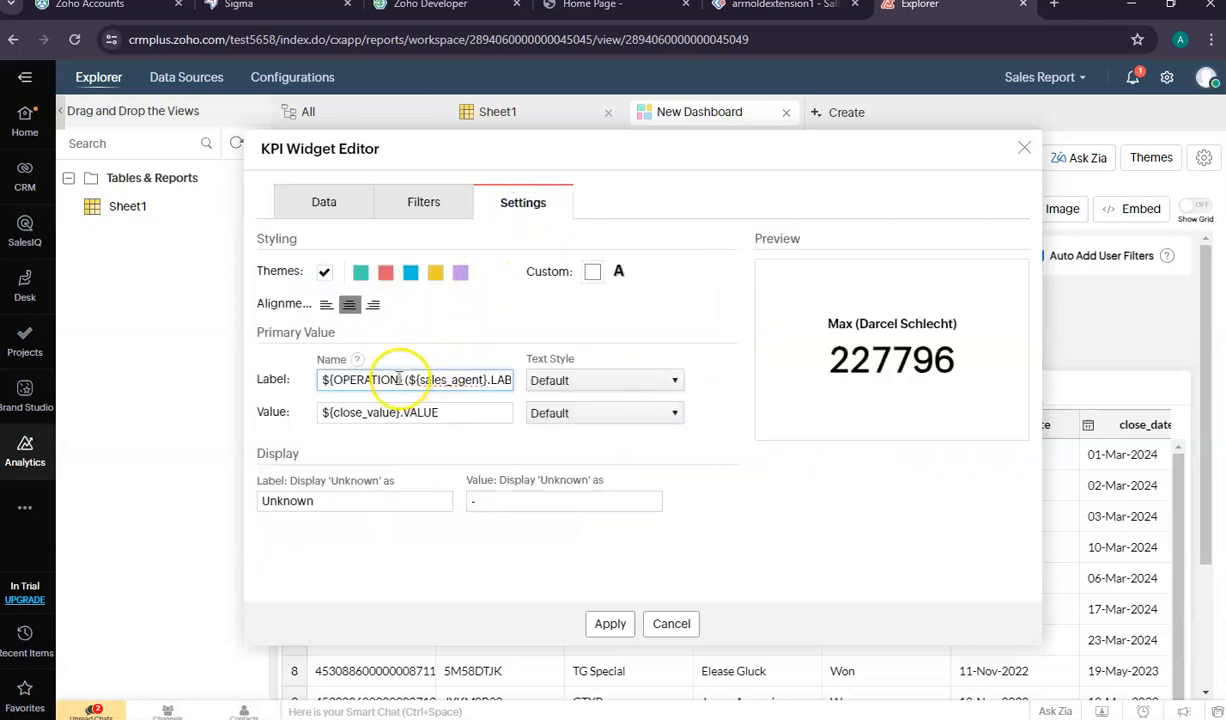
pyautogui.moveTo(406, 380); pyautogui.dragTo(288, 382)
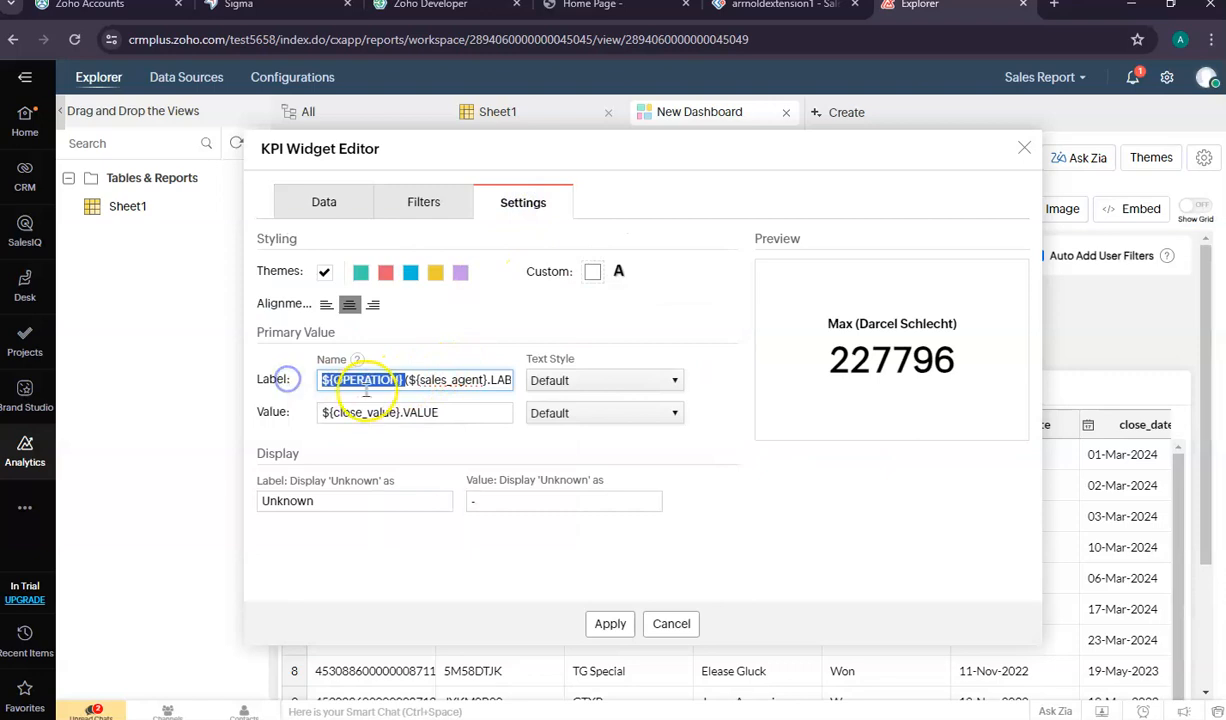
pyautogui.write('Top Agen')
pyautogui.write('t')
pyautogui.write('This year')
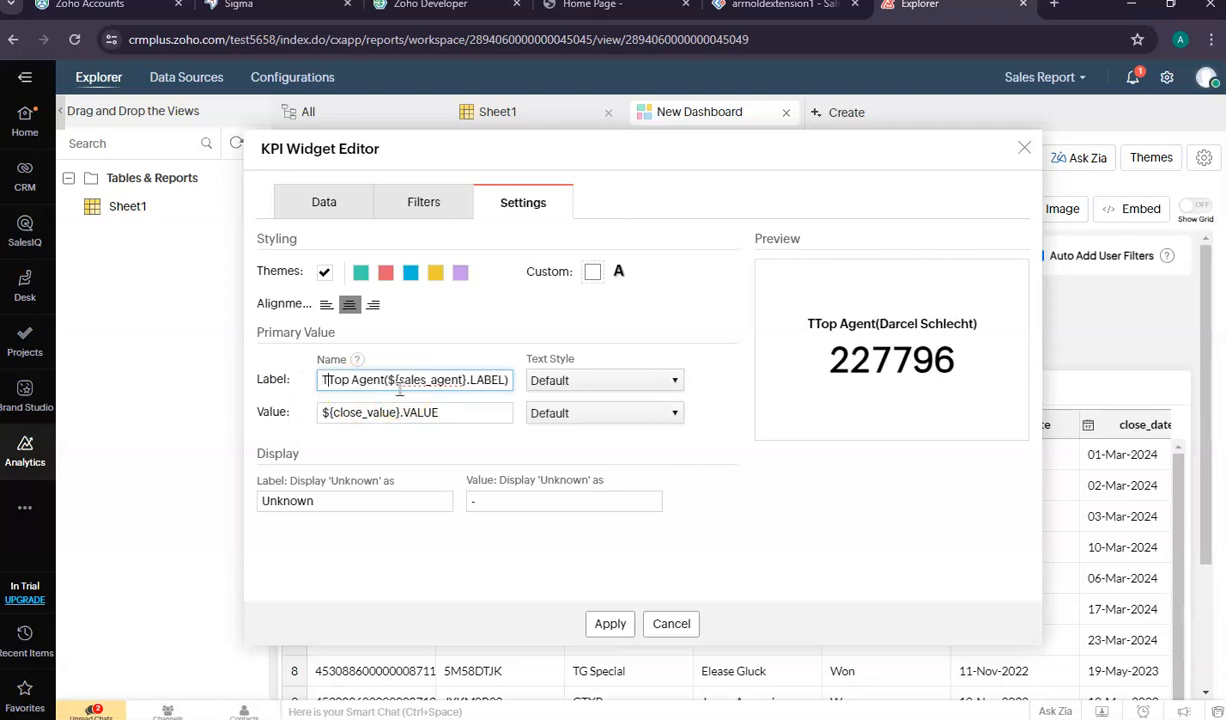
pyautogui.write("'s")
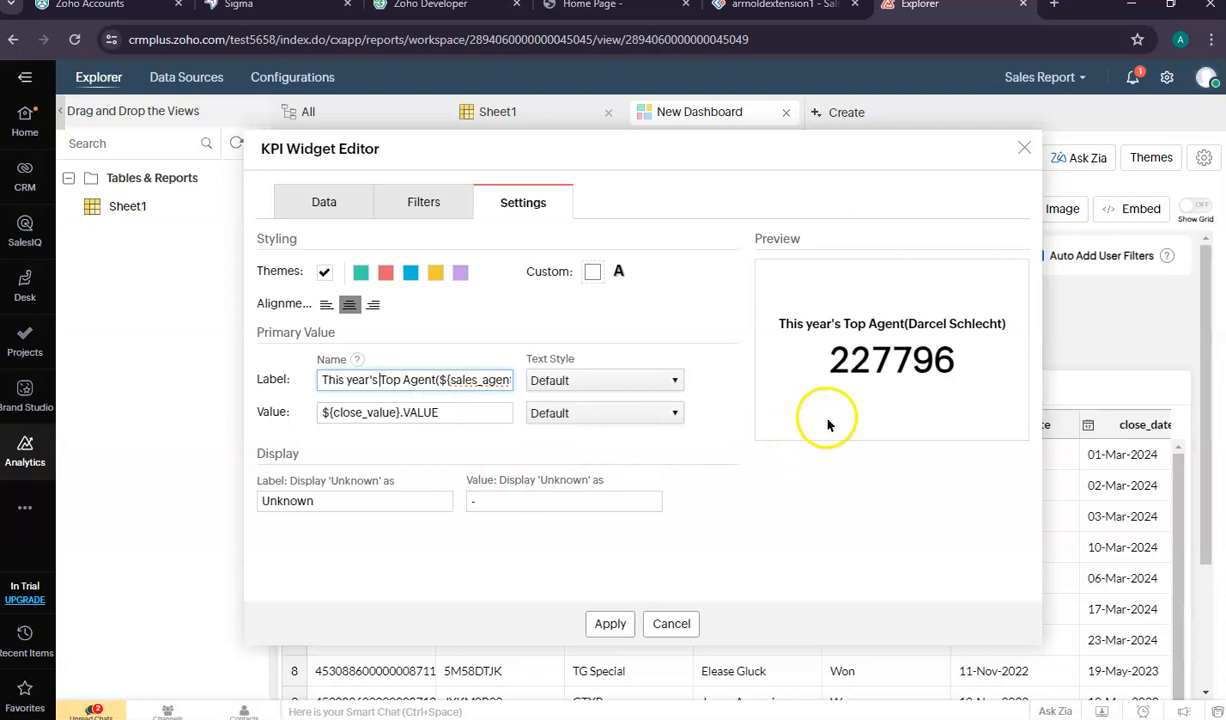
# Step: Limit the sales agent Max widget to a relative close_date of This Year and apply the widget to the dashboard
pyautogui.click(421, 203)
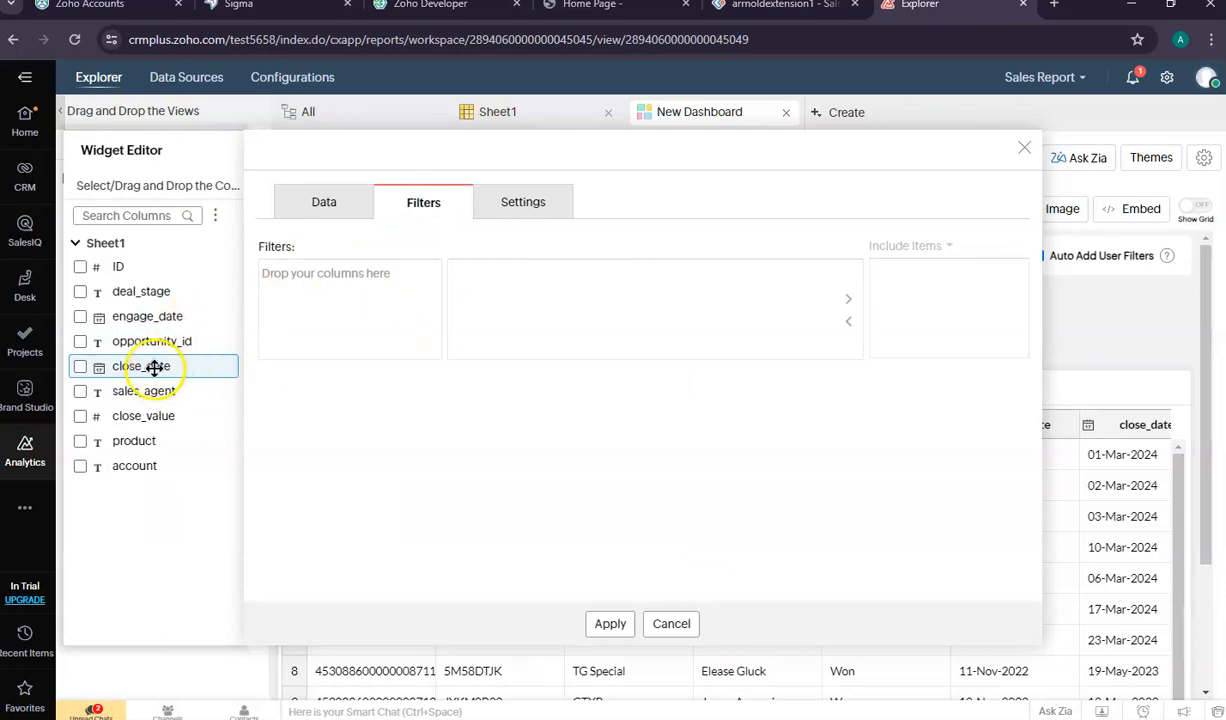
pyautogui.moveTo(130, 366); pyautogui.dragTo(330, 316)
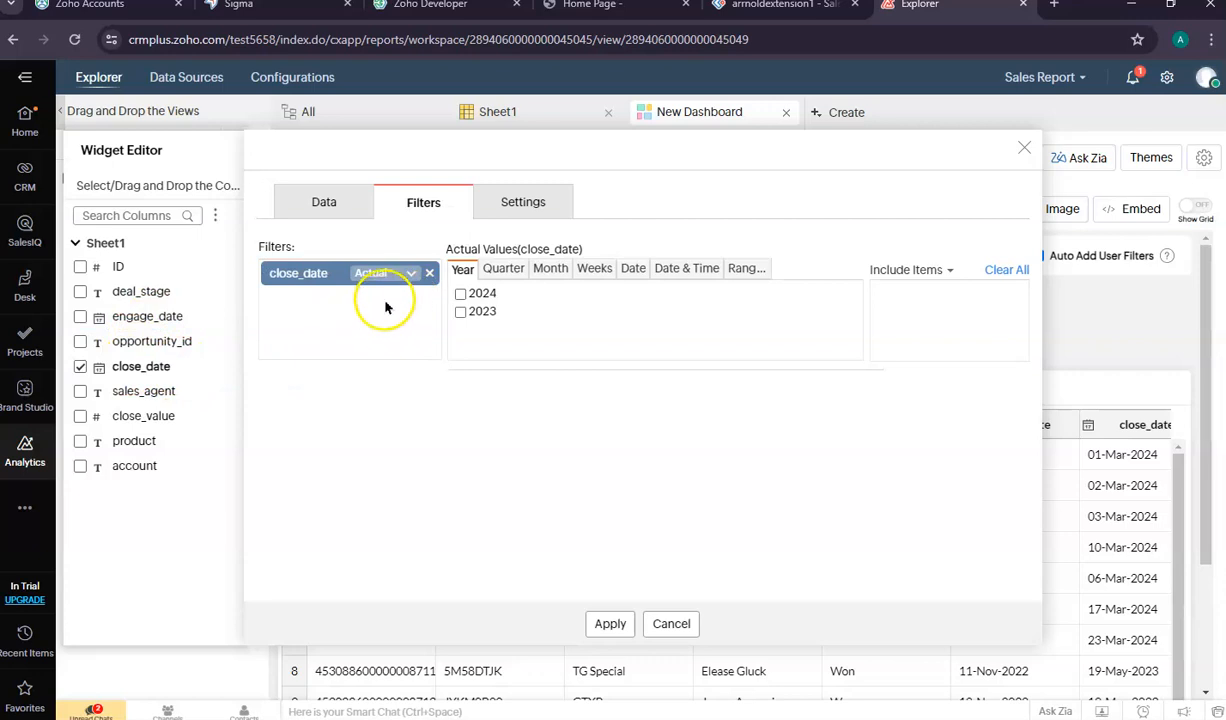
pyautogui.click(408, 273)
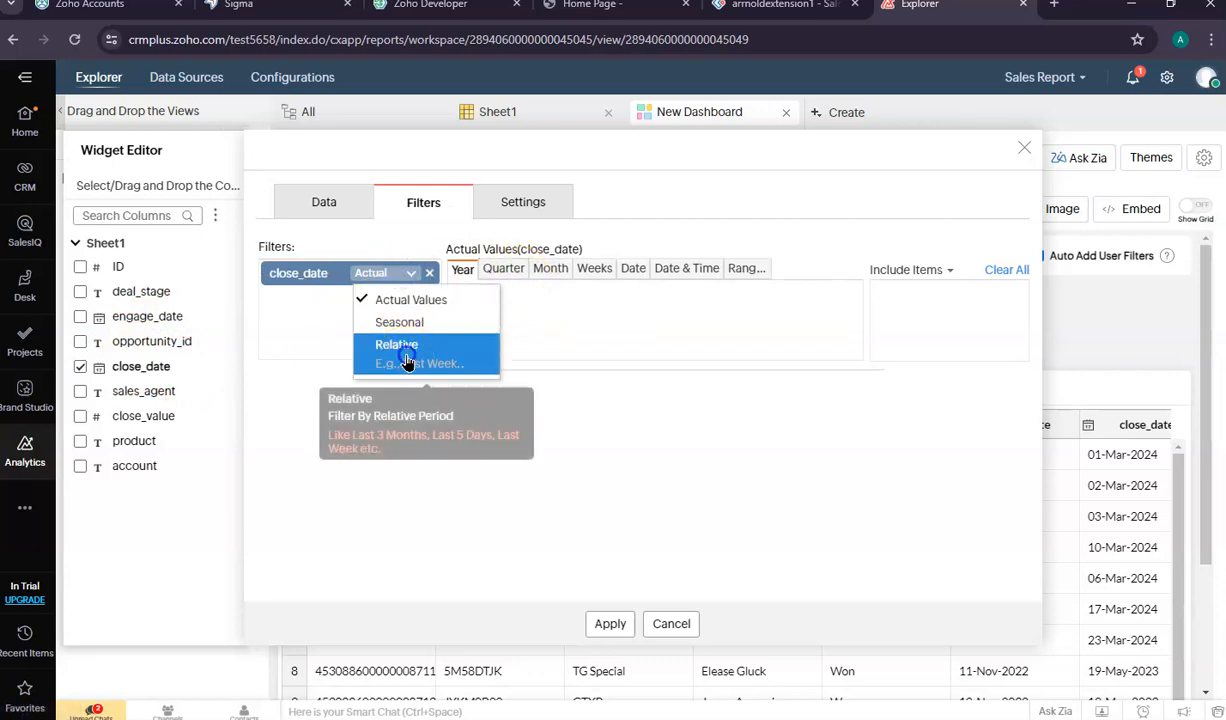
pyautogui.click(407, 362)
pyautogui.click(521, 269)
pyautogui.click(461, 295)
pyautogui.click(605, 623)
# Step: Arrange the top agent widget between the total sales and top product widgets, and show the dashboard in view mode
pyautogui.moveTo(482, 337); pyautogui.dragTo(741, 410)
pyautogui.moveTo(458, 331); pyautogui.dragTo(606, 332)
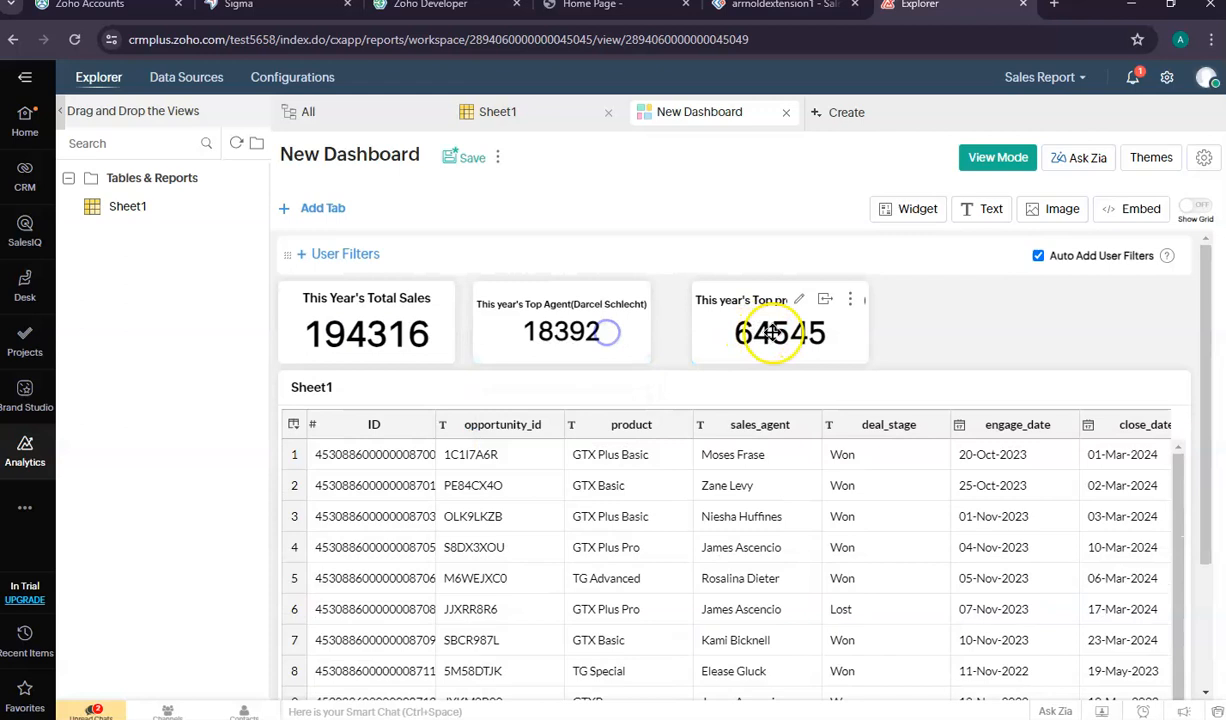
pyautogui.click(1015, 160)
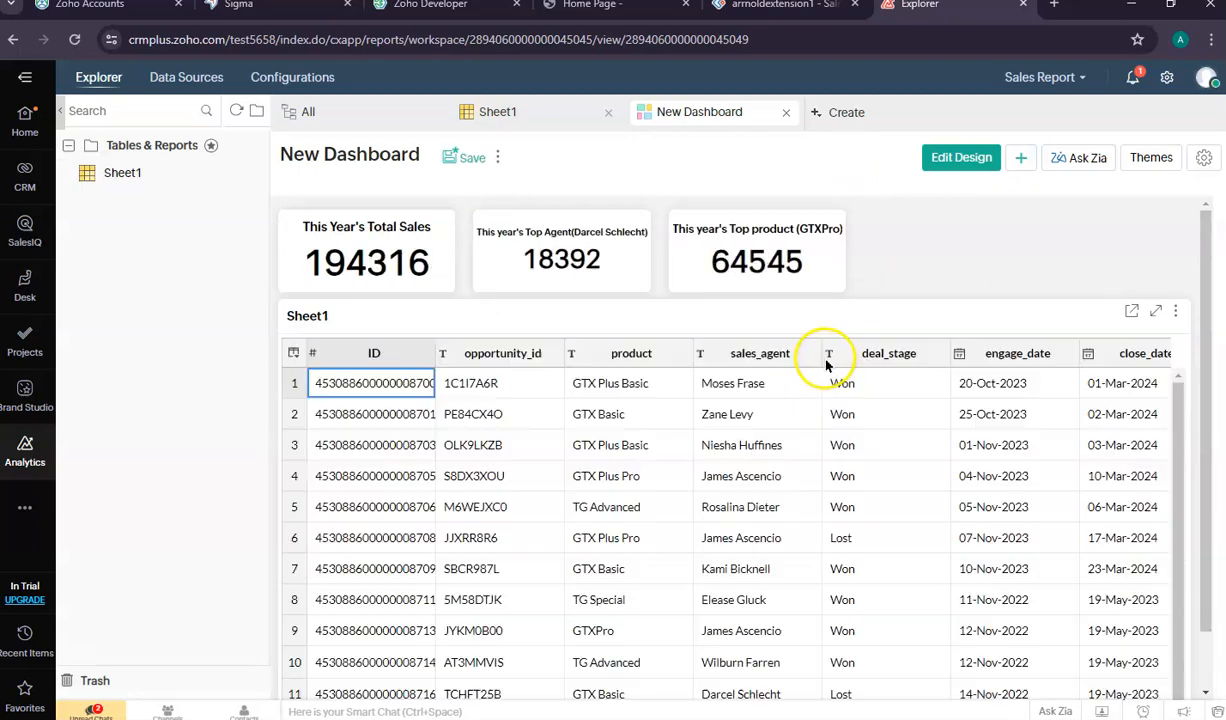
pyautogui.scroll(-2, 744, 405)
pyautogui.scroll(2, 881, 424)
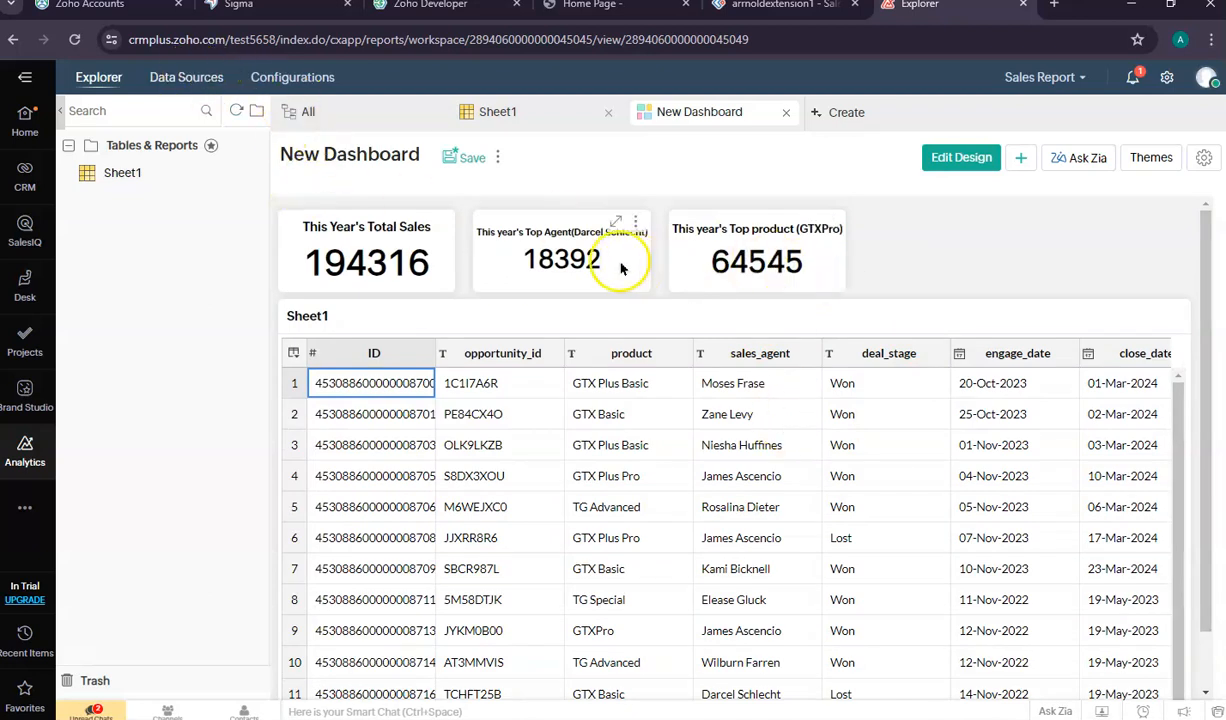
# Step: Examine the Zoho Creator data source's sync setup and its frequency options, and leave the setup without saving
pyautogui.click(196, 80)
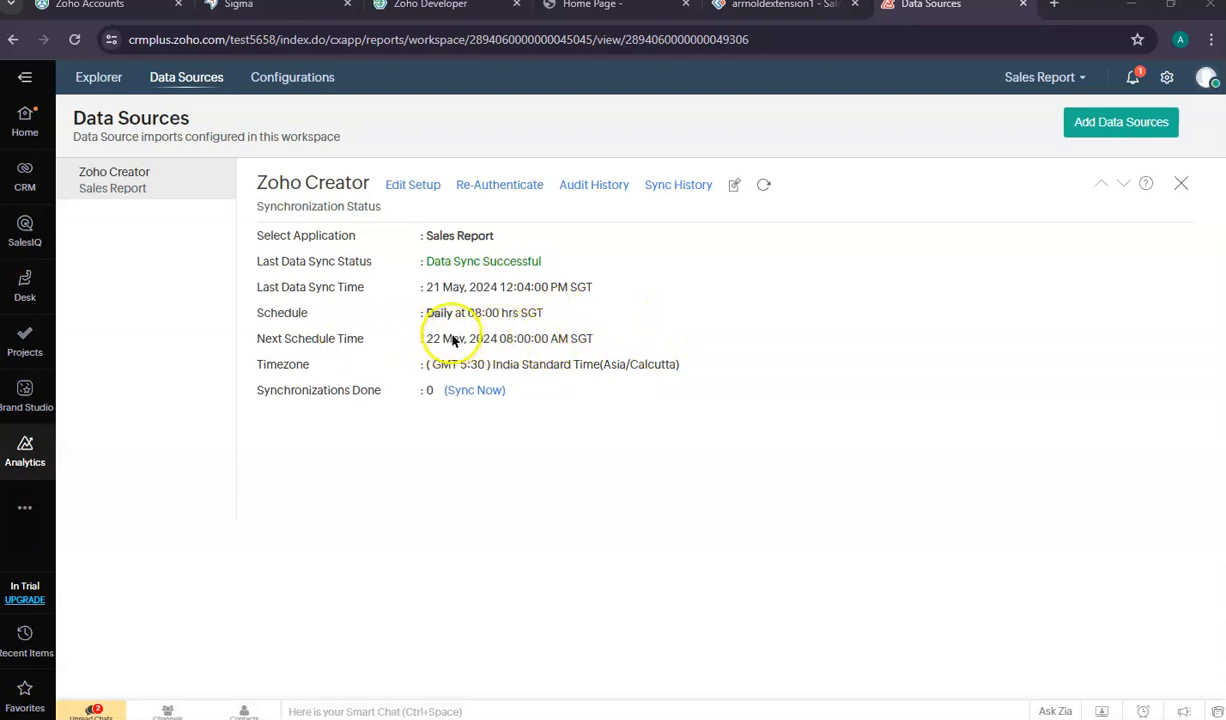
pyautogui.click(403, 185)
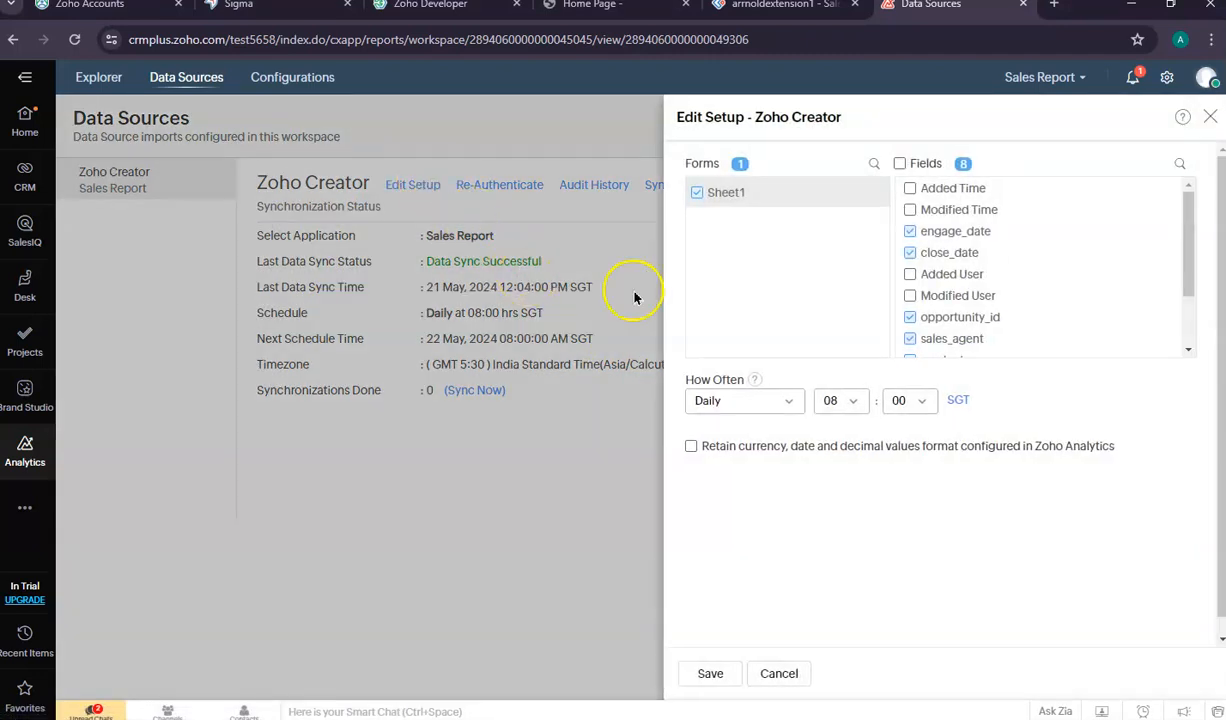
pyautogui.click(789, 401)
pyautogui.click(789, 401)
pyautogui.scroll(-1, 833, 578)
pyautogui.scroll(1, 857, 561)
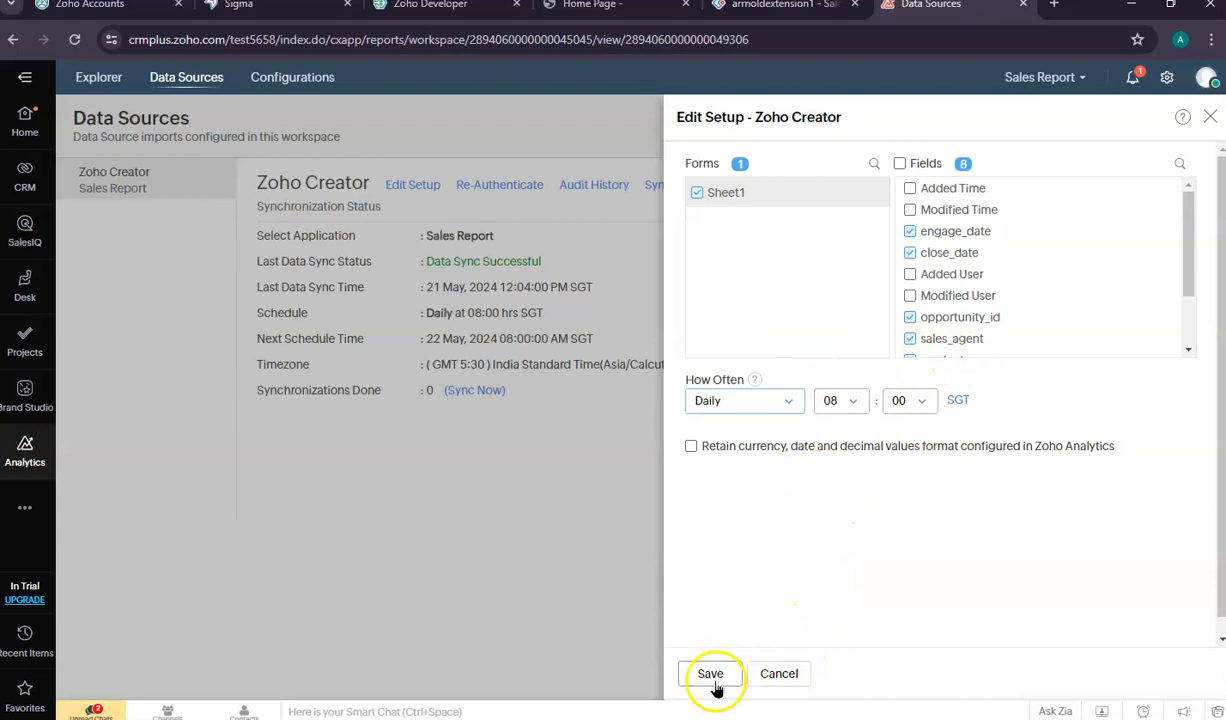
pyautogui.click(779, 674)
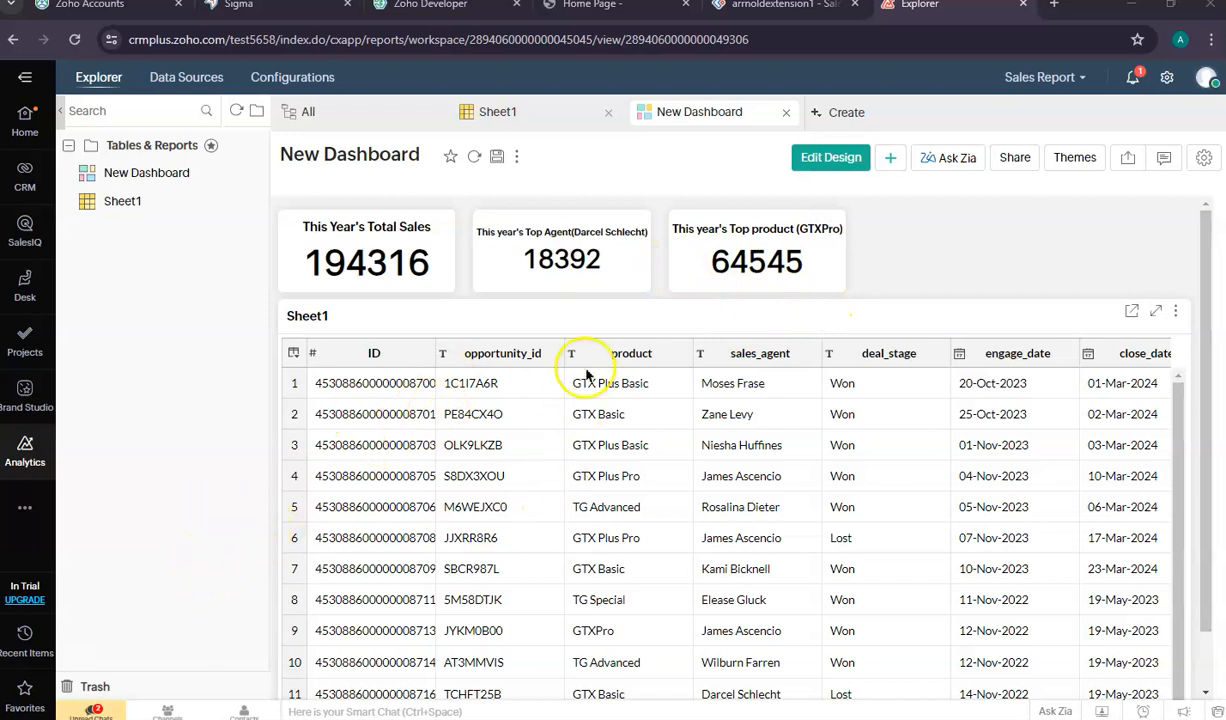
# Step: Switch to the Zoho Creator Sales report, open the Scotfind TG Special record for editing, and set its deal_stage to Won
pyautogui.click(190, 79)
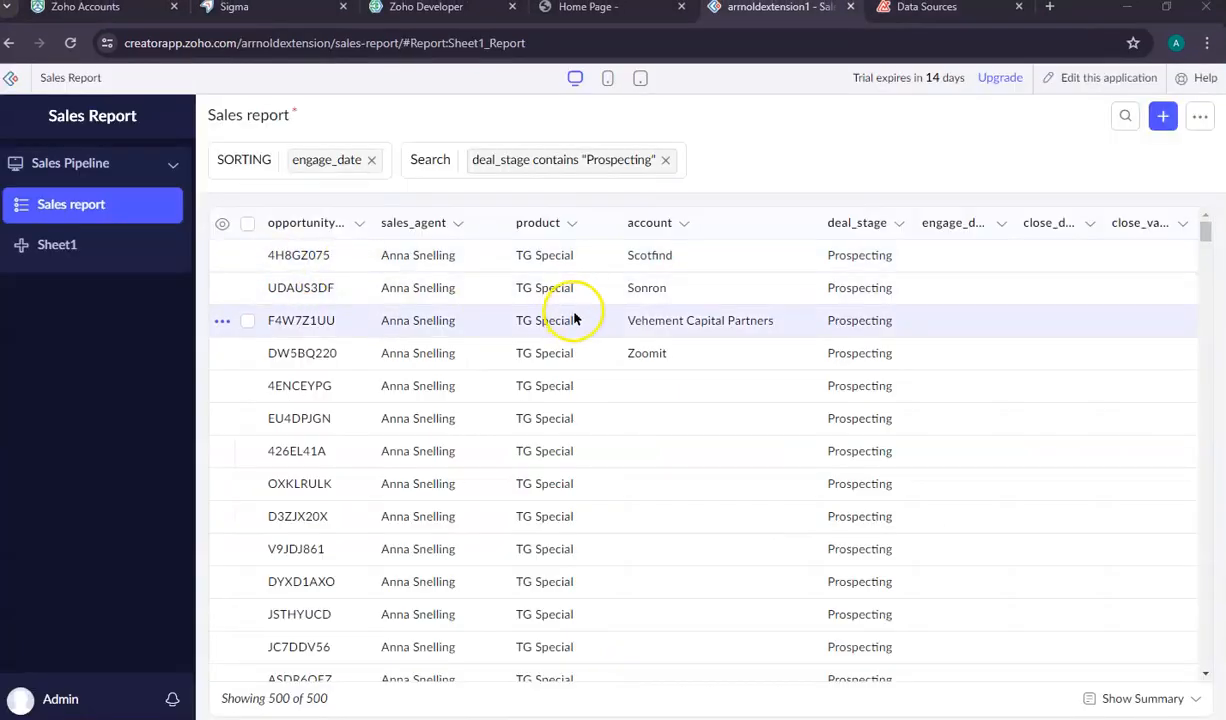
pyautogui.click(931, 265)
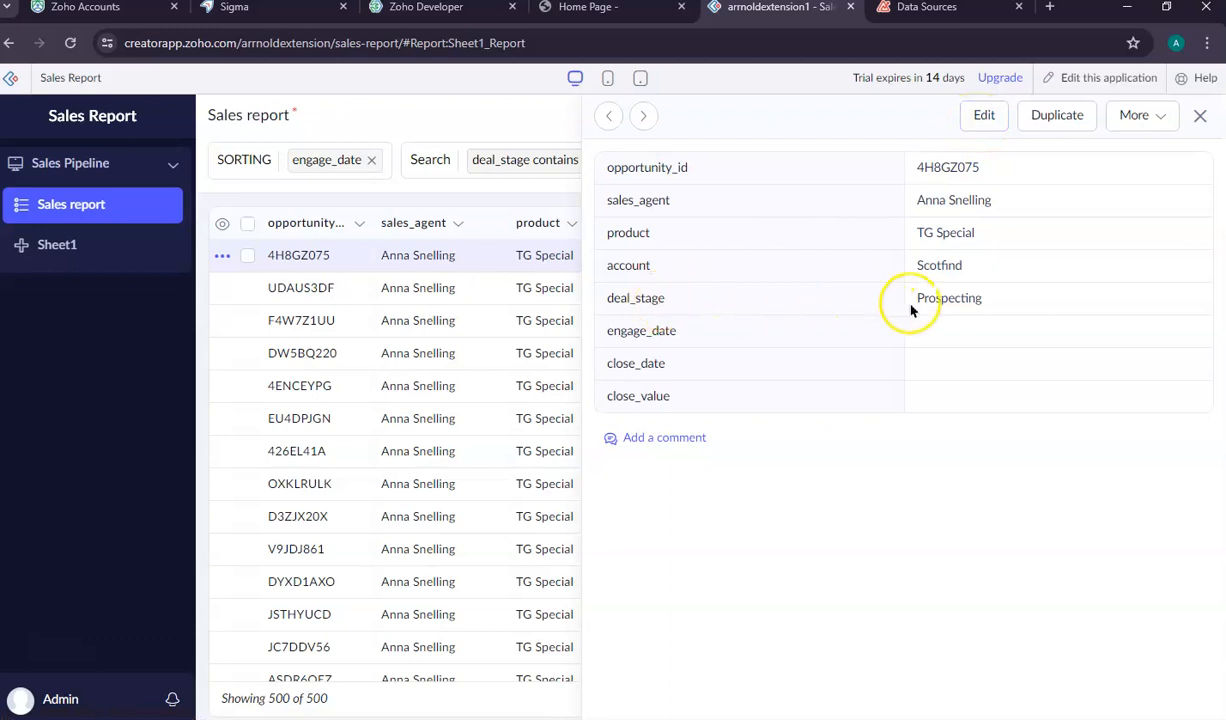
pyautogui.click(982, 115)
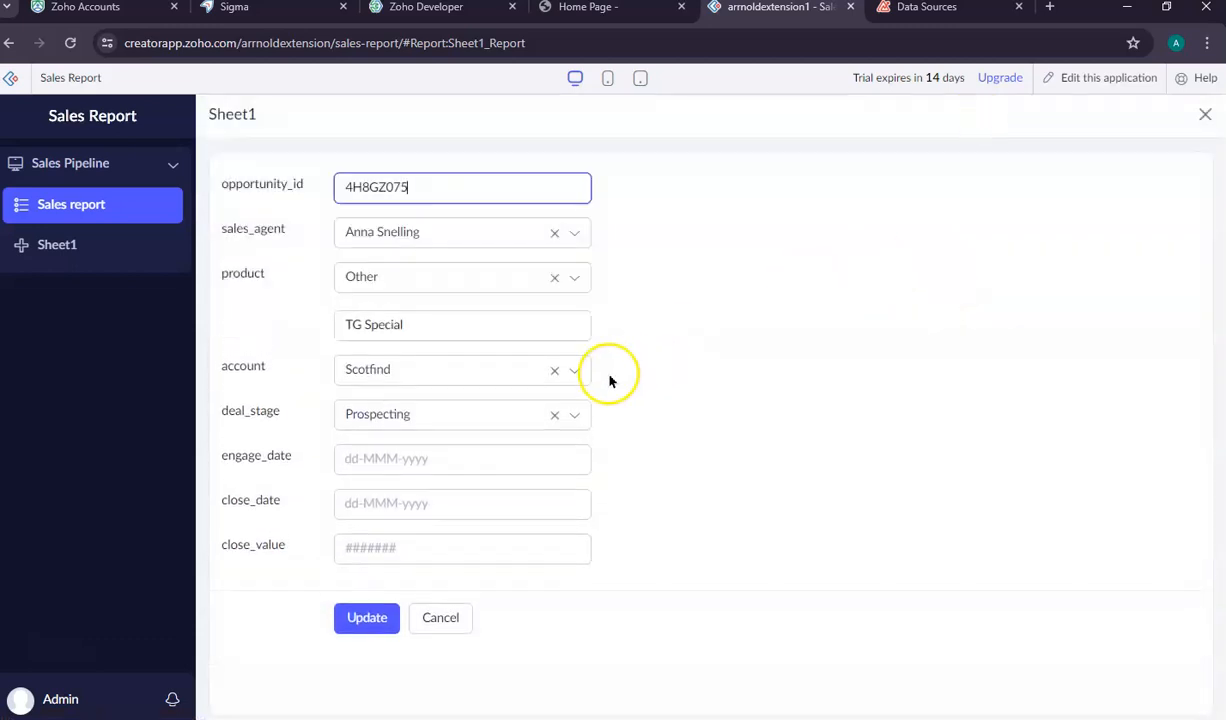
pyautogui.click(421, 414)
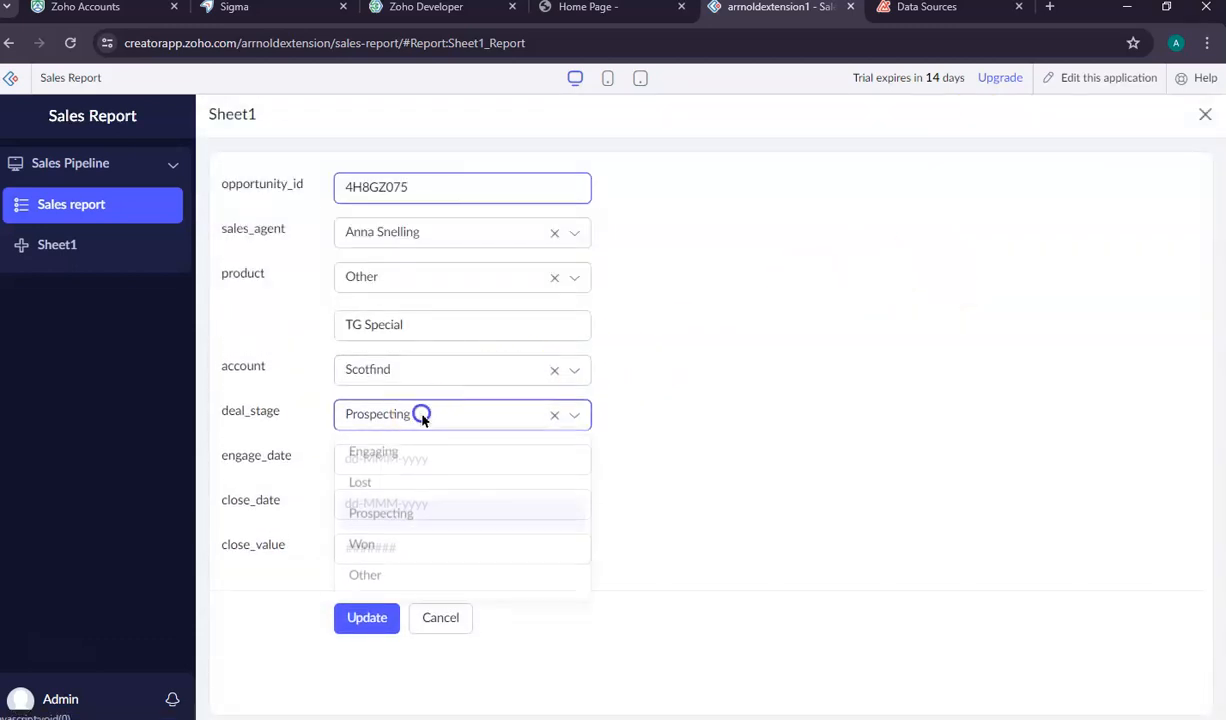
pyautogui.click(402, 548)
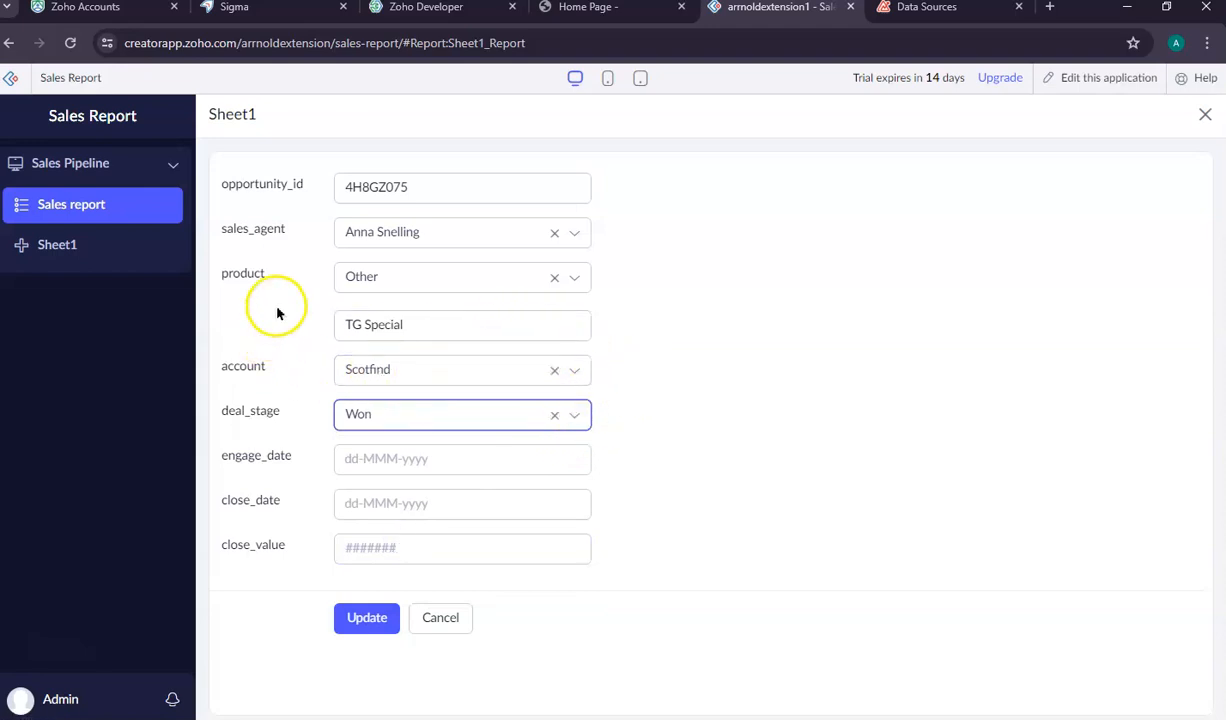
# Step: Set the record's engage_date to 20-May-2024, close_date to 21-May-2024 and close_value to 20000, and update it
pyautogui.click(383, 461)
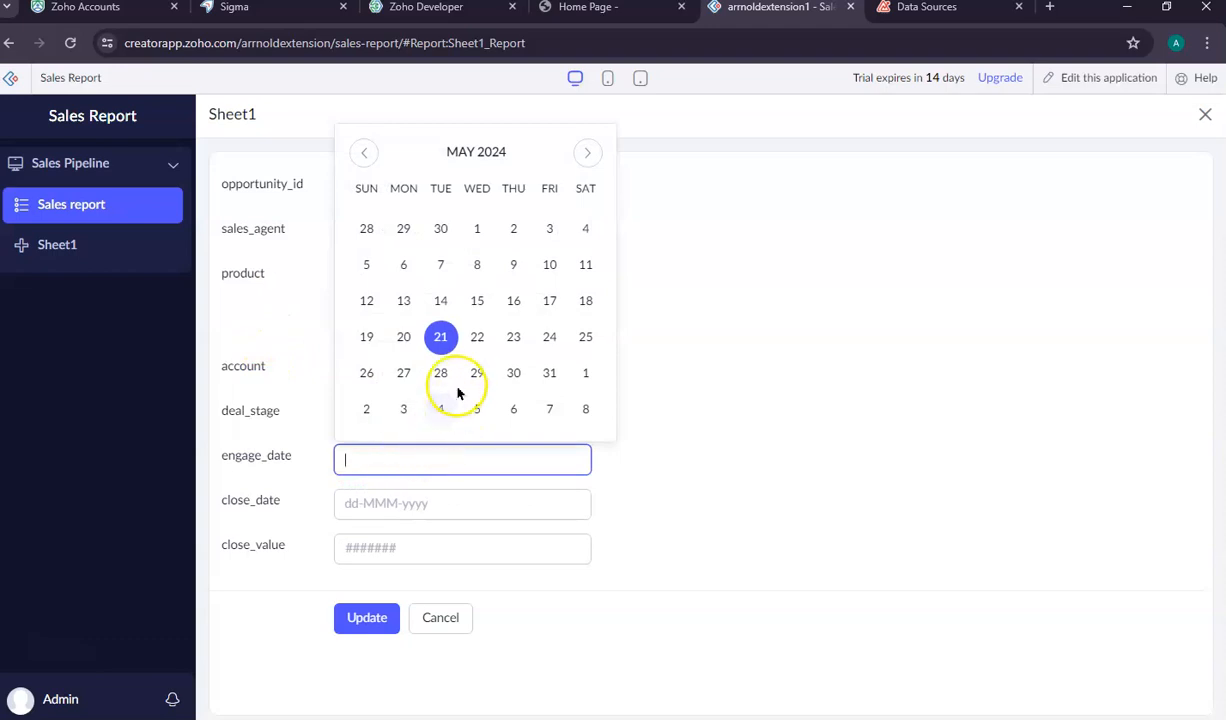
pyautogui.click(410, 340)
pyautogui.click(429, 500)
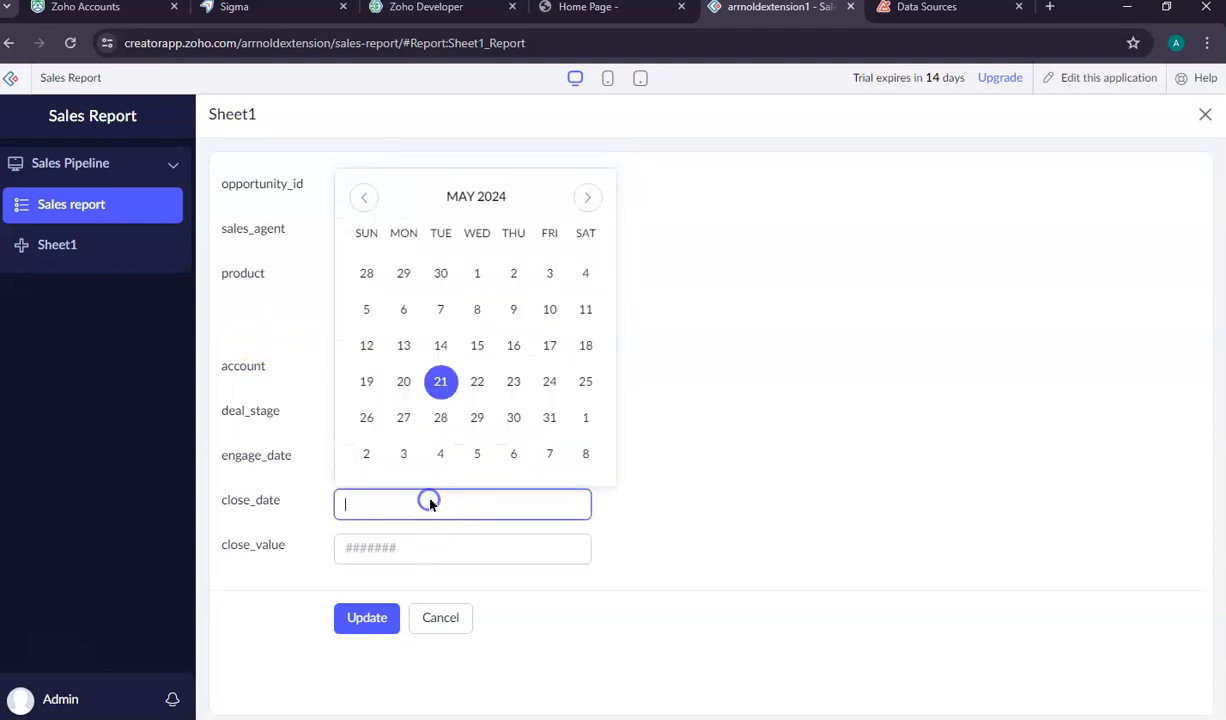
pyautogui.click(444, 381)
pyautogui.click(431, 548)
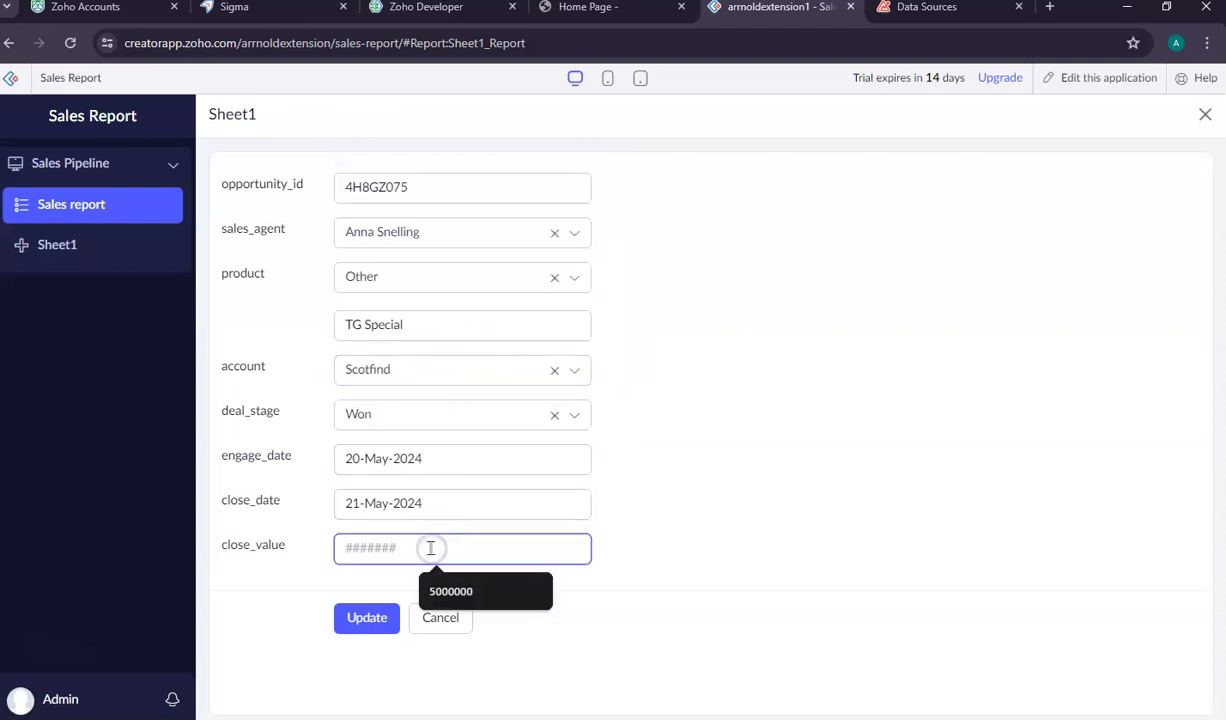
pyautogui.write('20000')
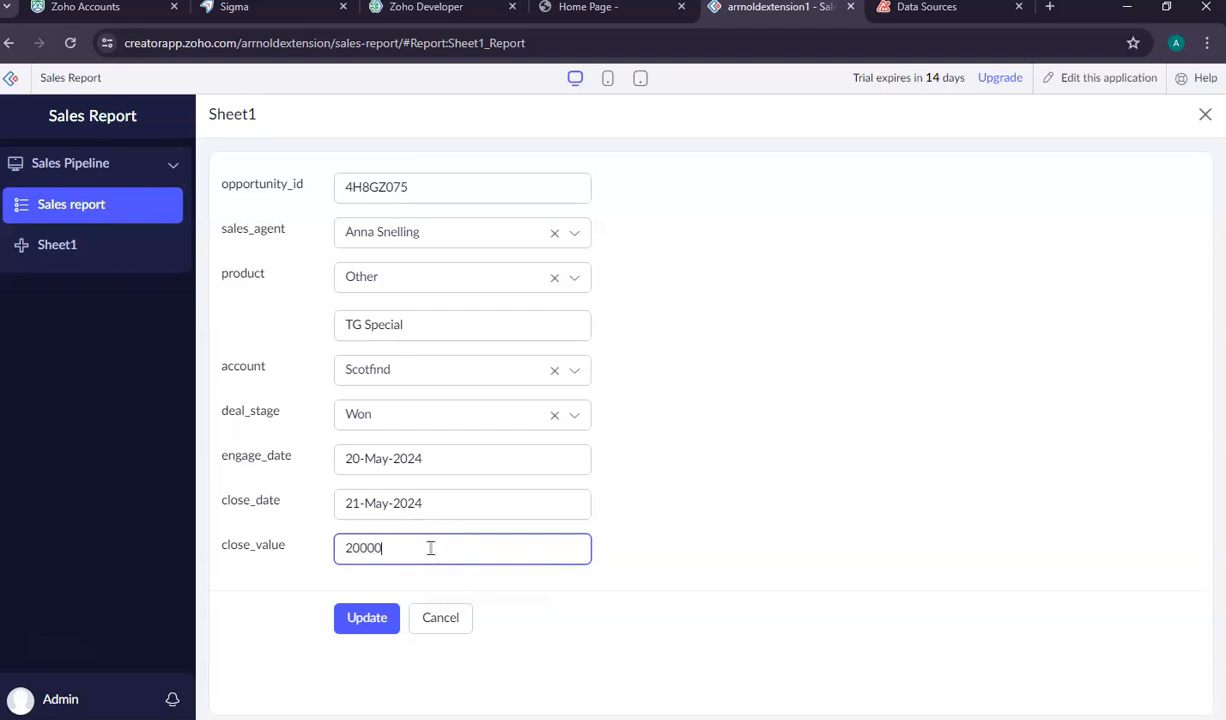
pyautogui.click(366, 617)
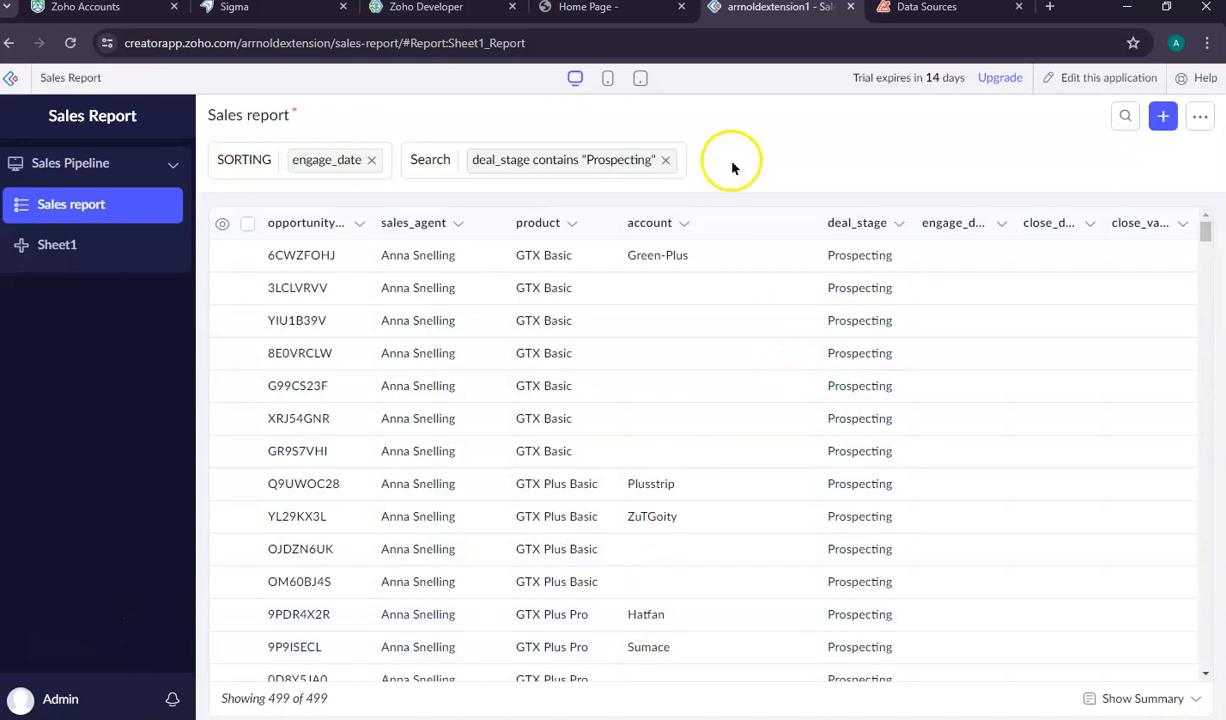
# Step: Return to Zoho Analytics and run an immediate sync of the Zoho Creator data source
pyautogui.click(880, 10)
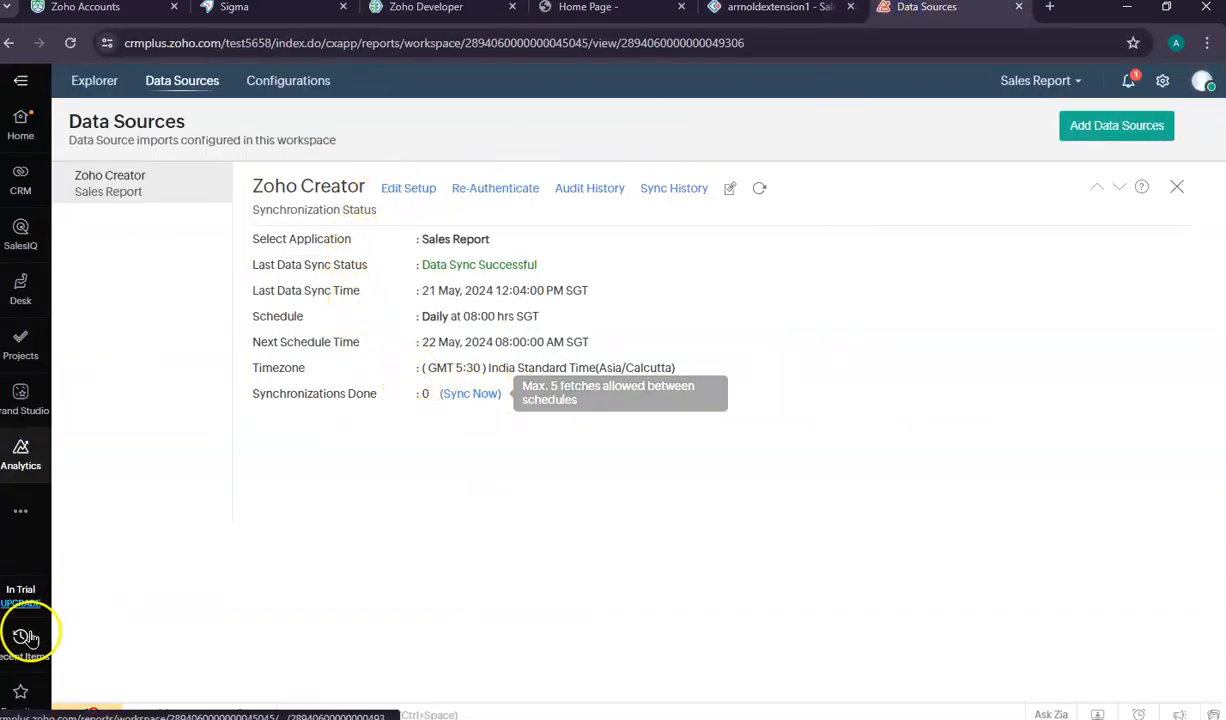
pyautogui.click(472, 395)
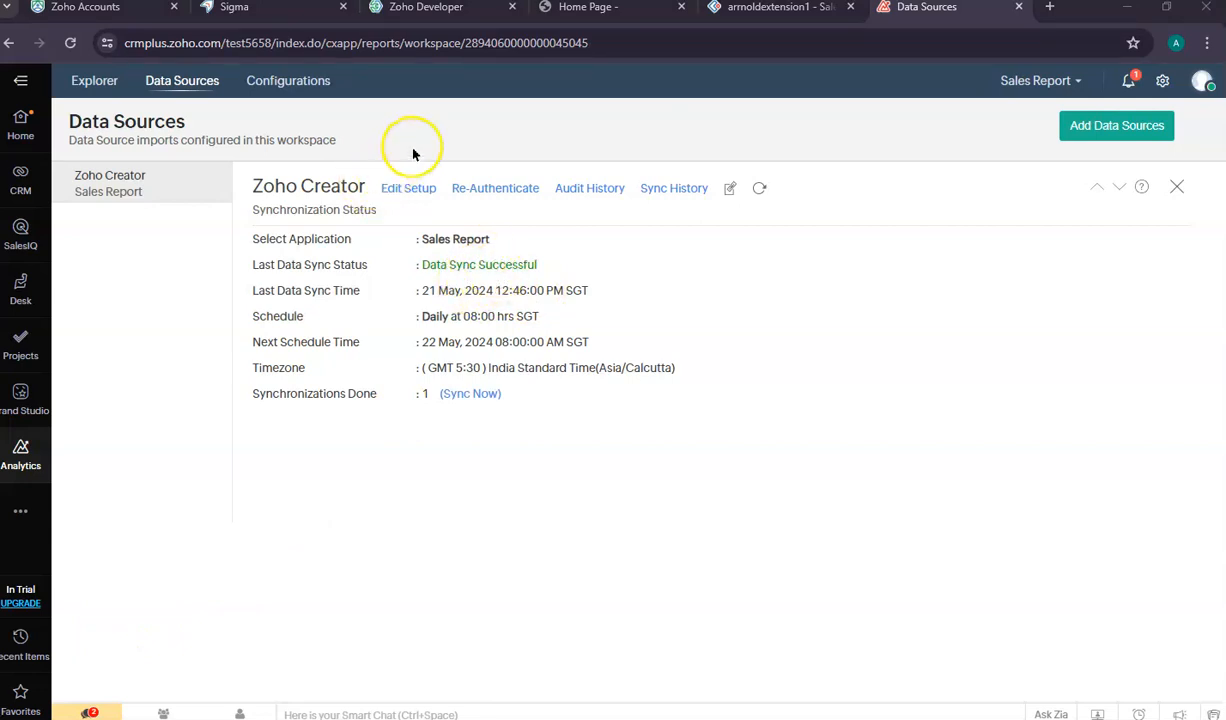
# Step: Check the KPI widgets on New Dashboard and compare them with the Sales report records in Zoho Creator
pyautogui.click(96, 86)
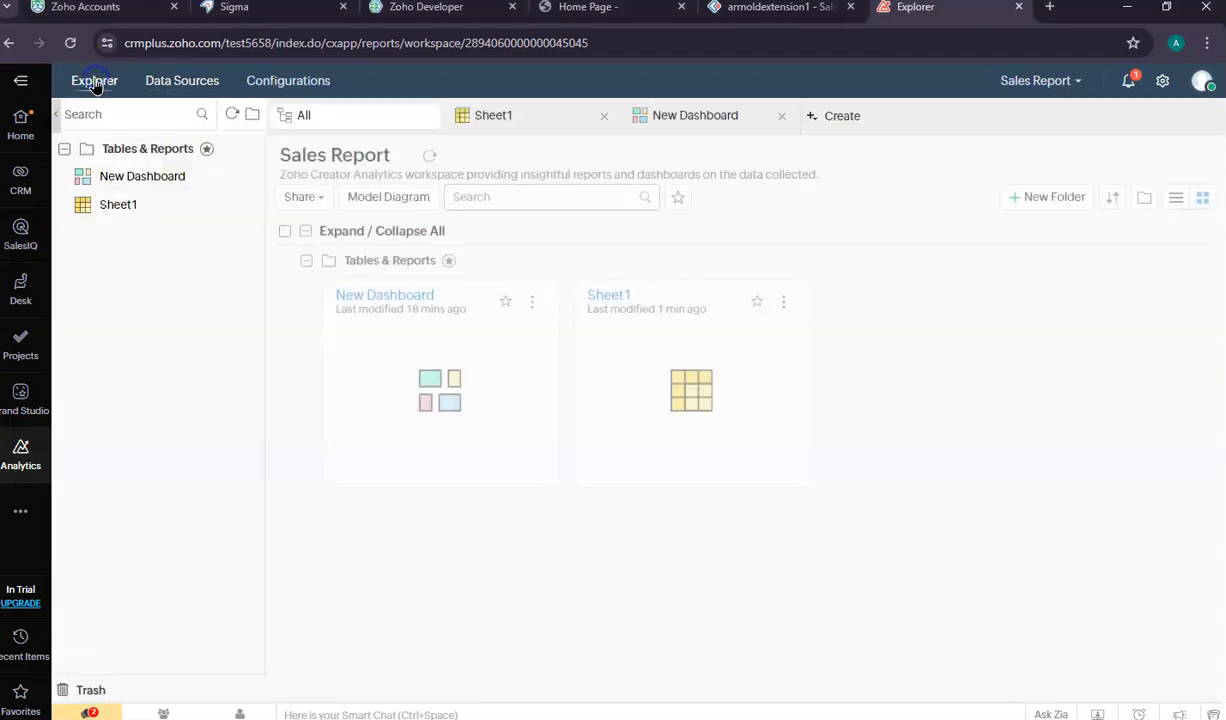
pyautogui.click(672, 121)
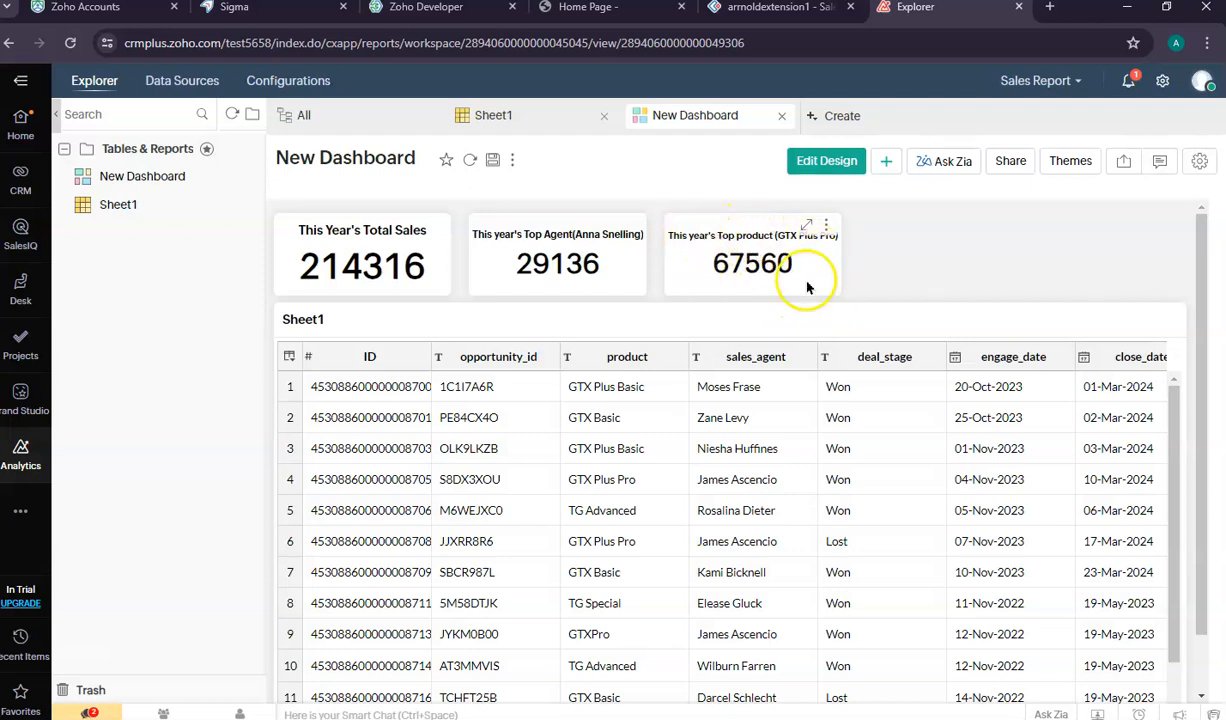
pyautogui.click(752, 14)
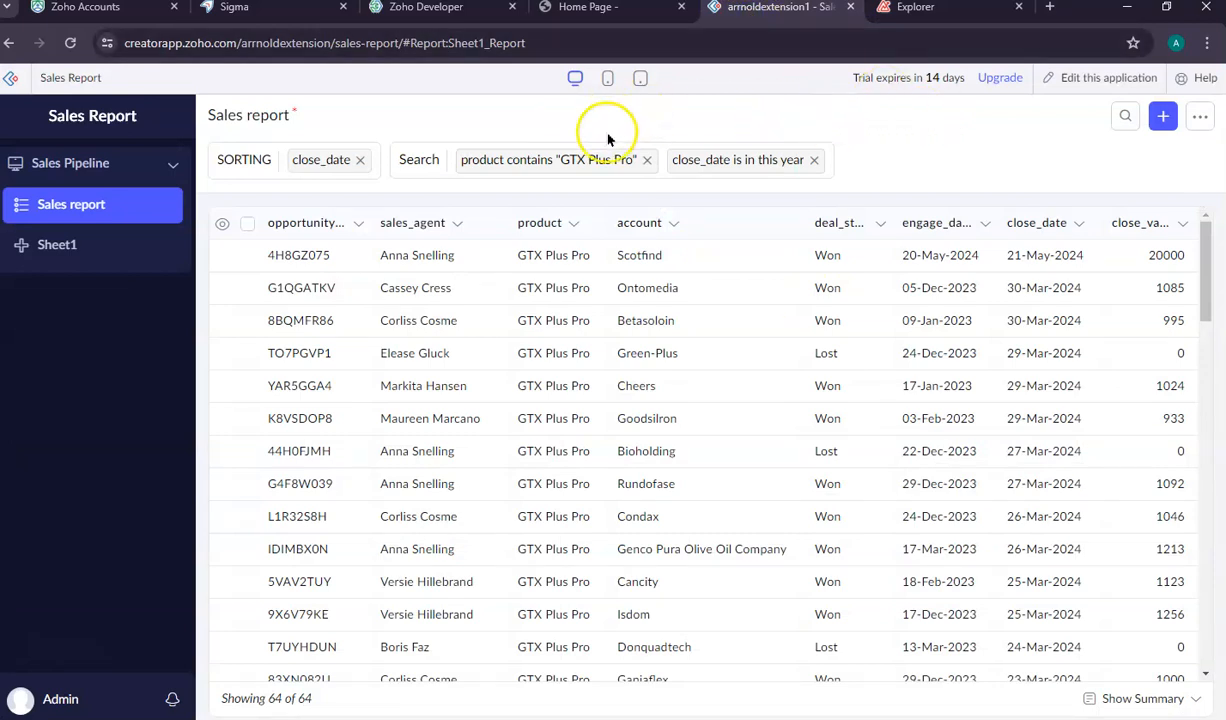
# Step: Compare the dashboard's top product (GTX Plus Pro) KPI with the close_value summary total of the filtered Sales report in Zoho Creator
pyautogui.click(900, 10)
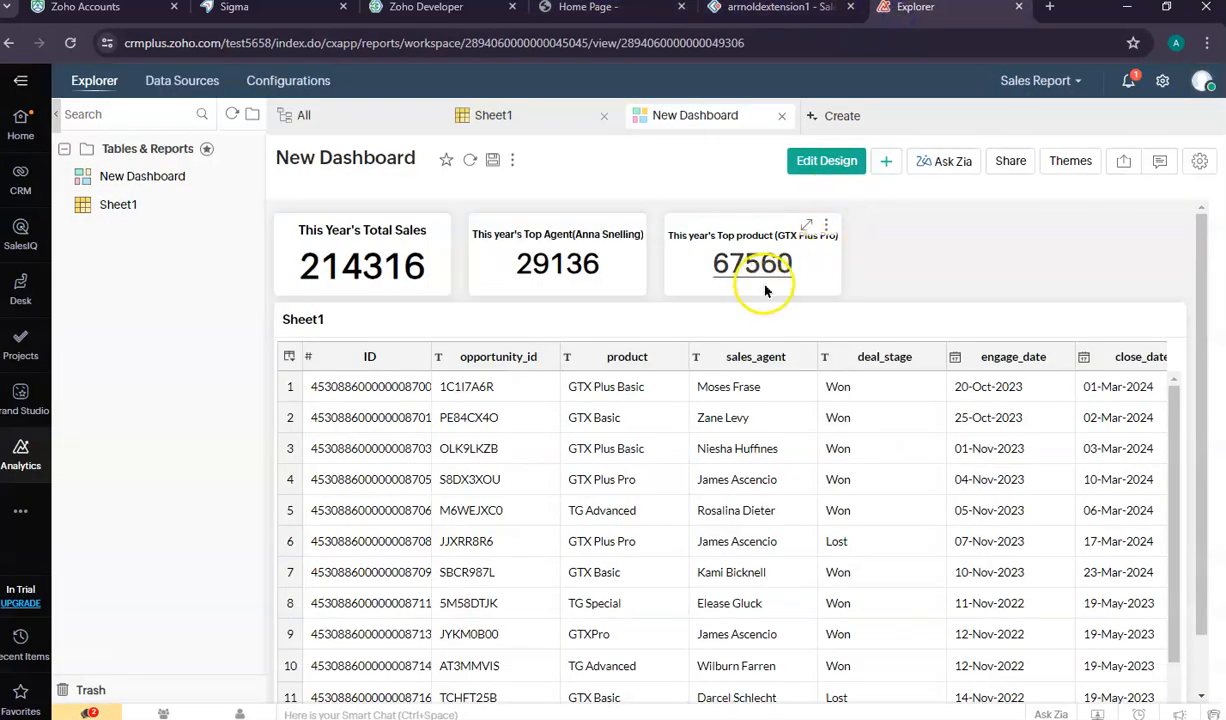
pyautogui.click(767, 12)
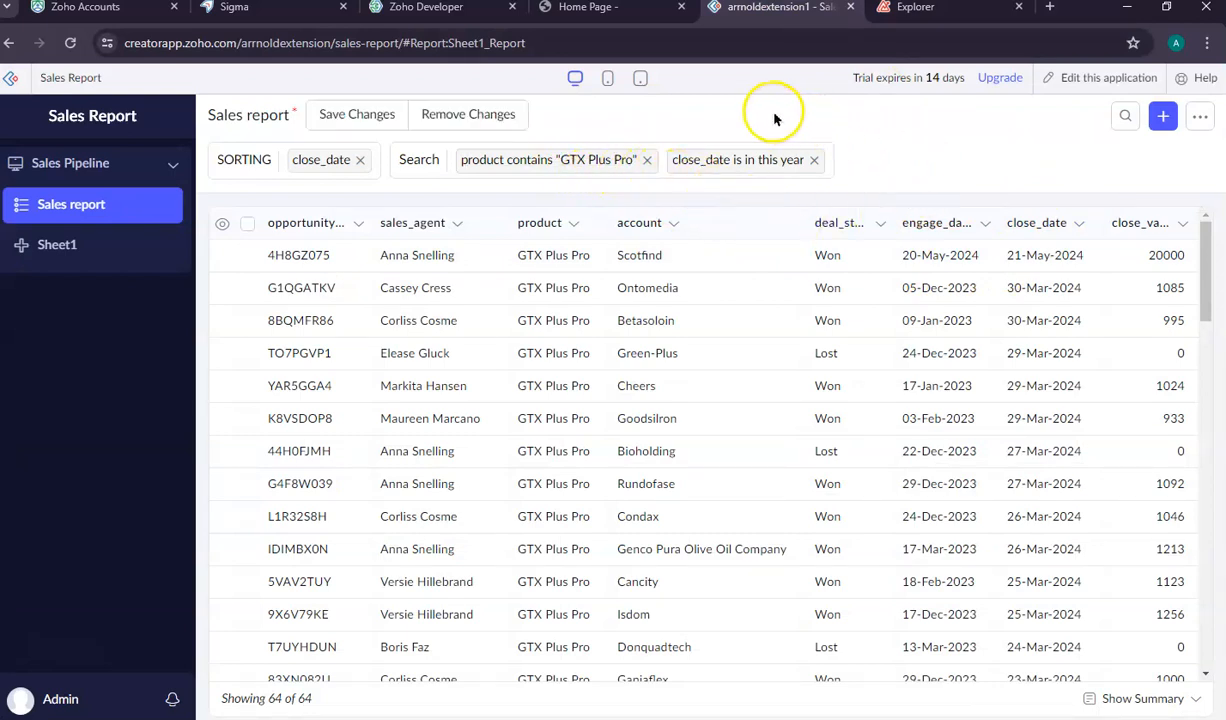
pyautogui.click(1137, 699)
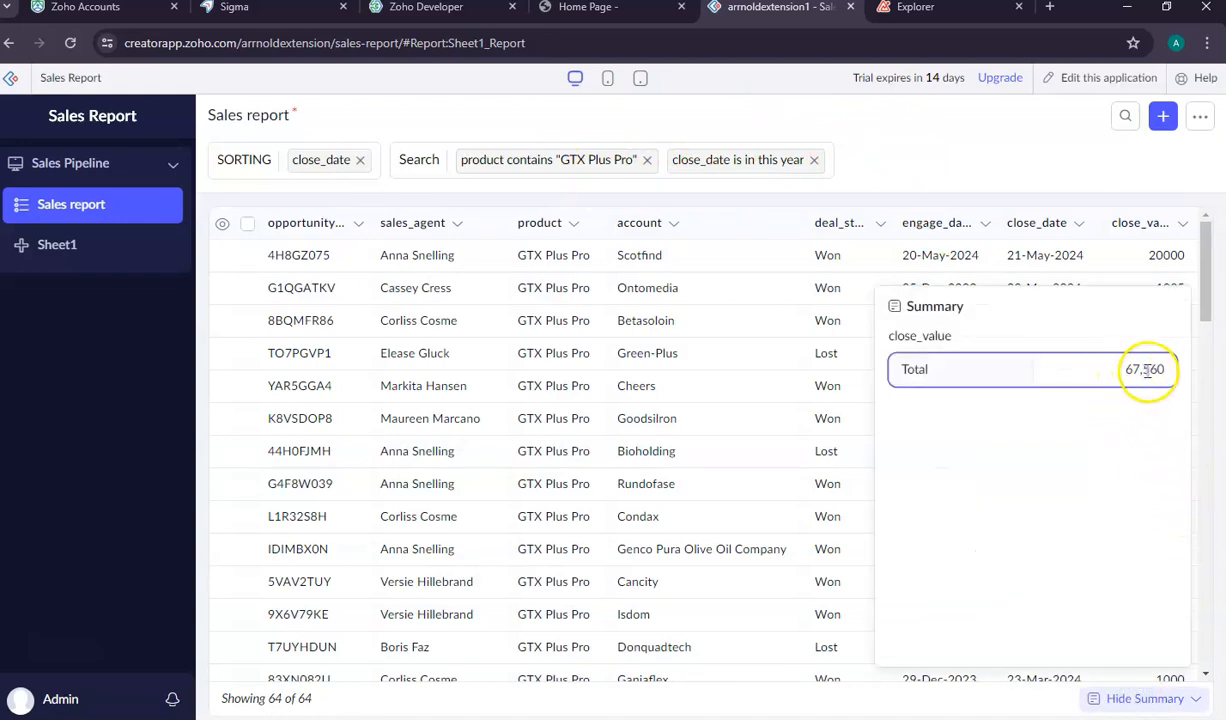
pyautogui.click(912, 8)
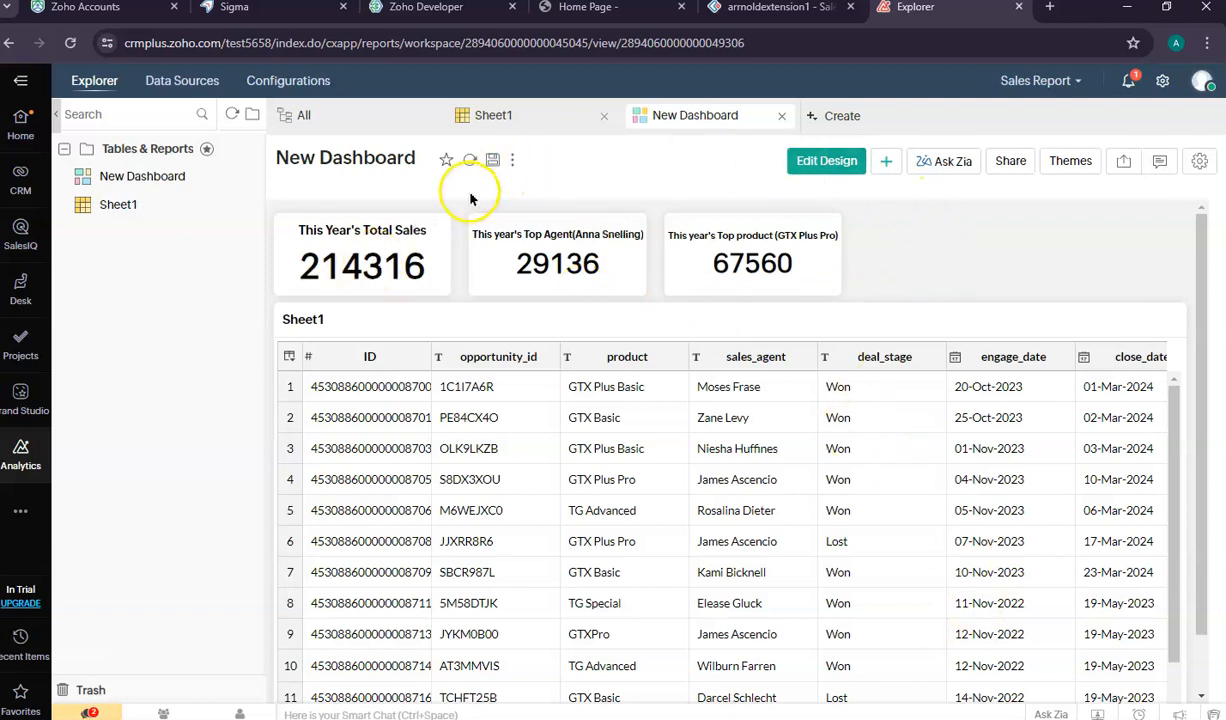
# Step: Review the Zoho Creator data source's synchronization status and schedule in the Zoho Analytics Sales Report workspace
pyautogui.click(181, 81)
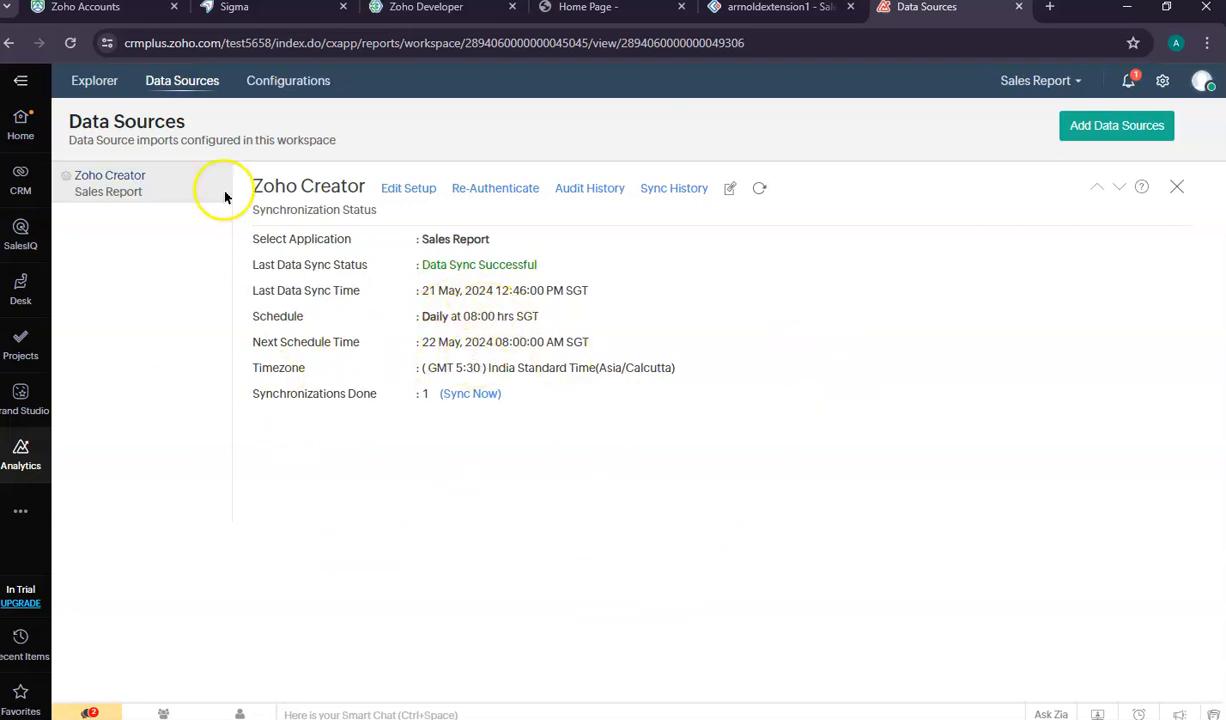
pyautogui.click(96, 82)
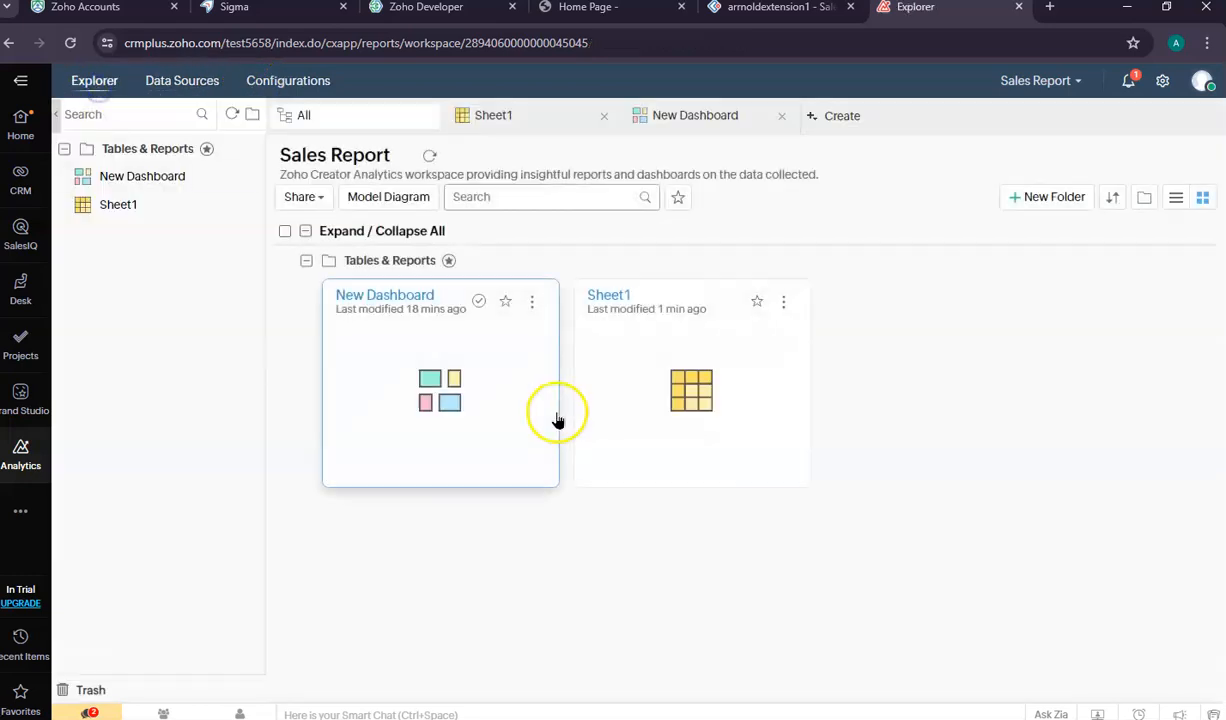
pyautogui.click(181, 80)
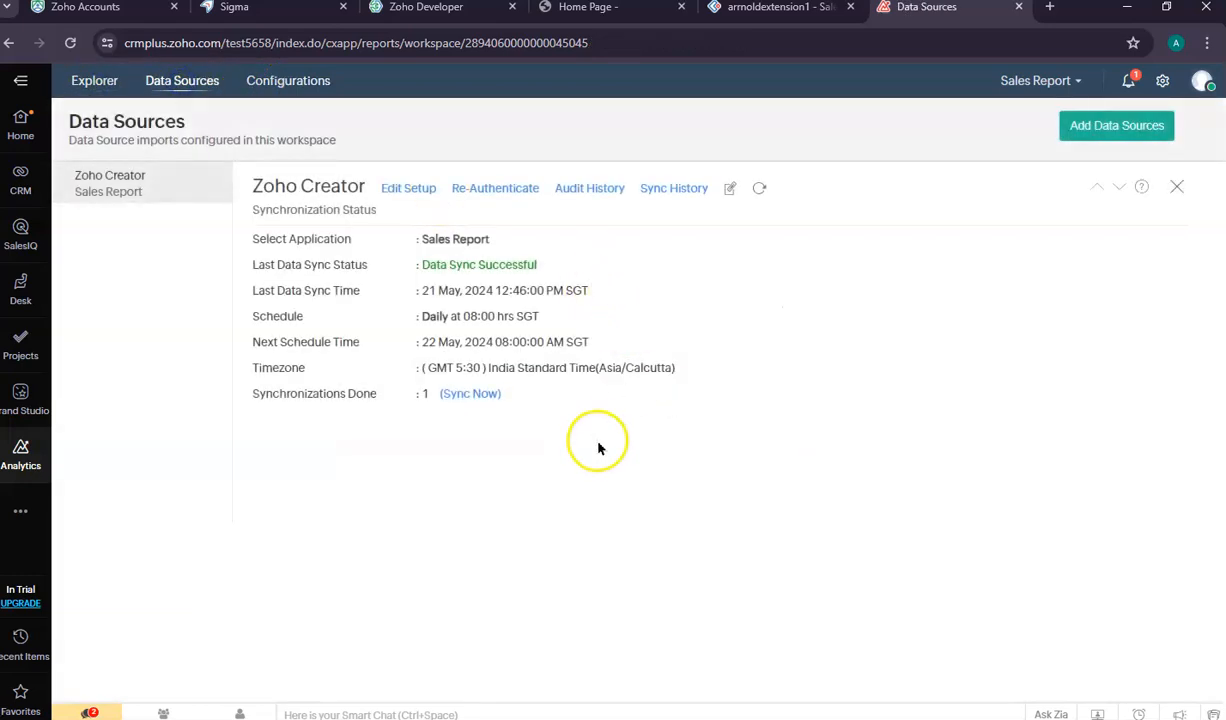